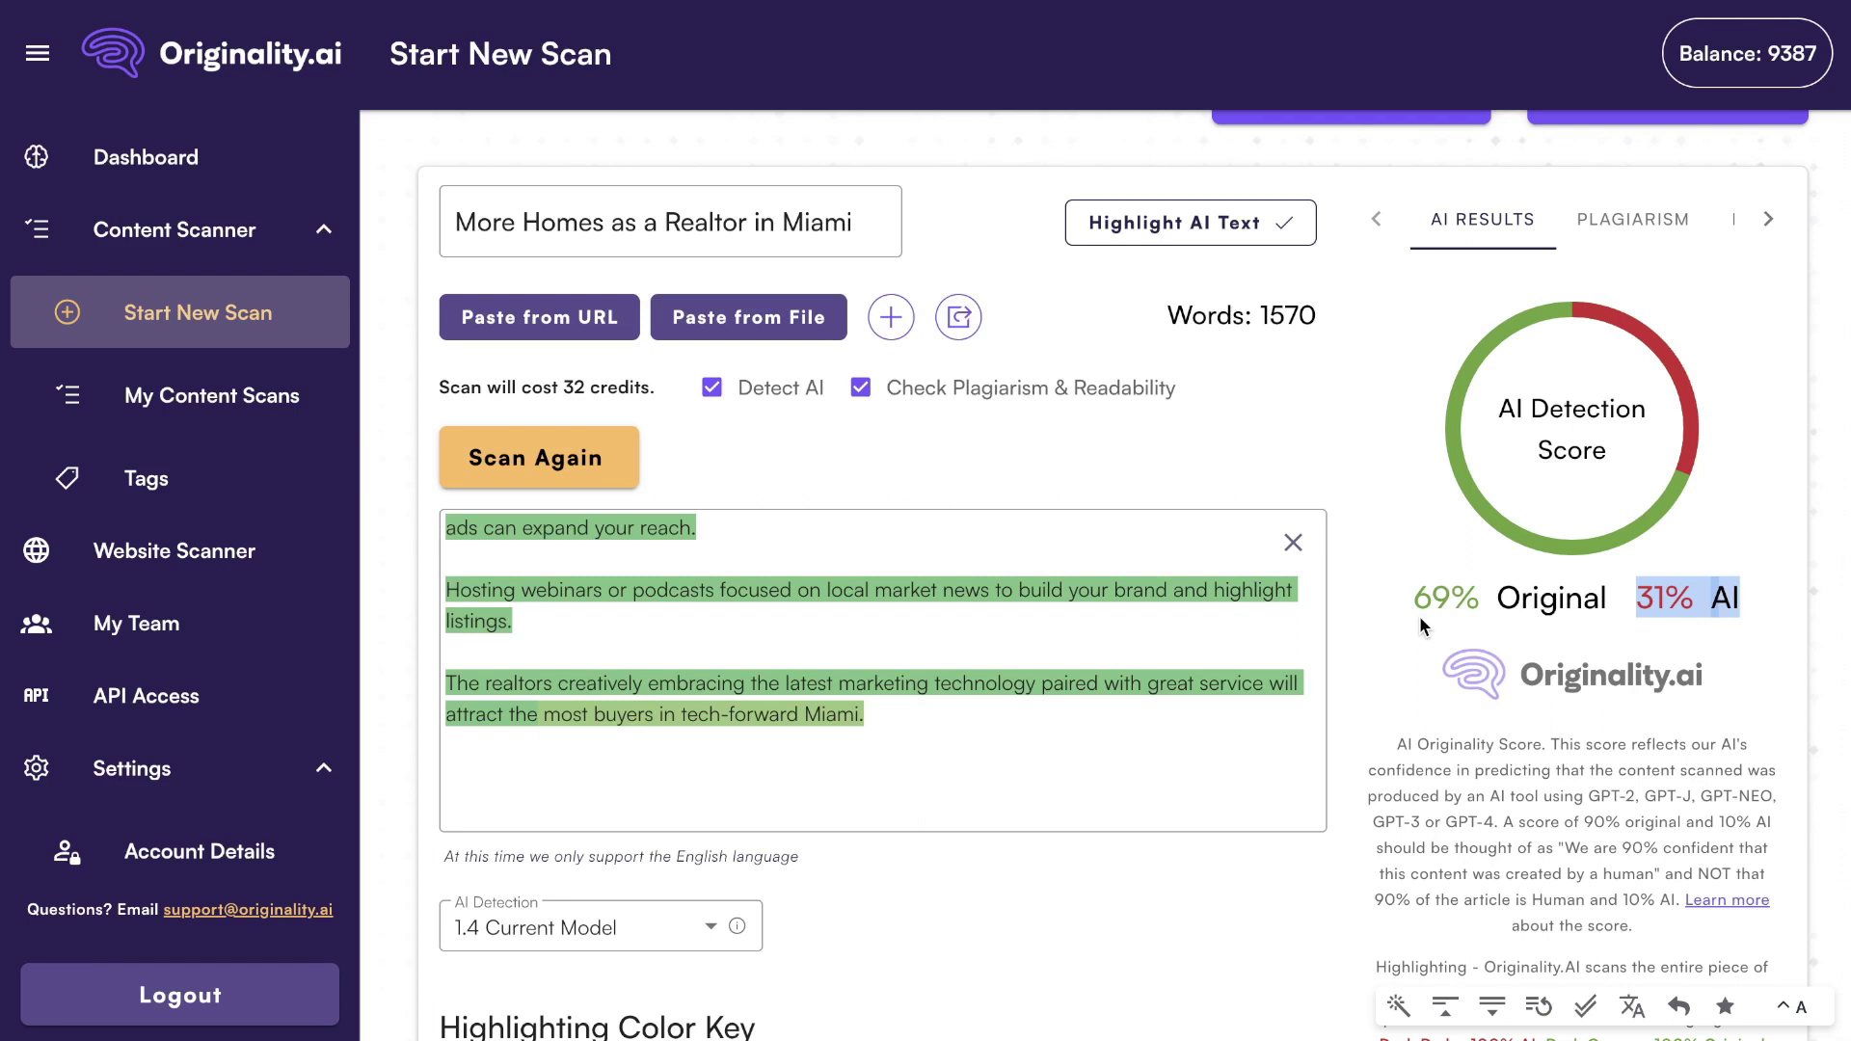
In the Claude chat, review the tips for avoiding AI detection and copy the article about confidence
mouse_move(1106, 672)
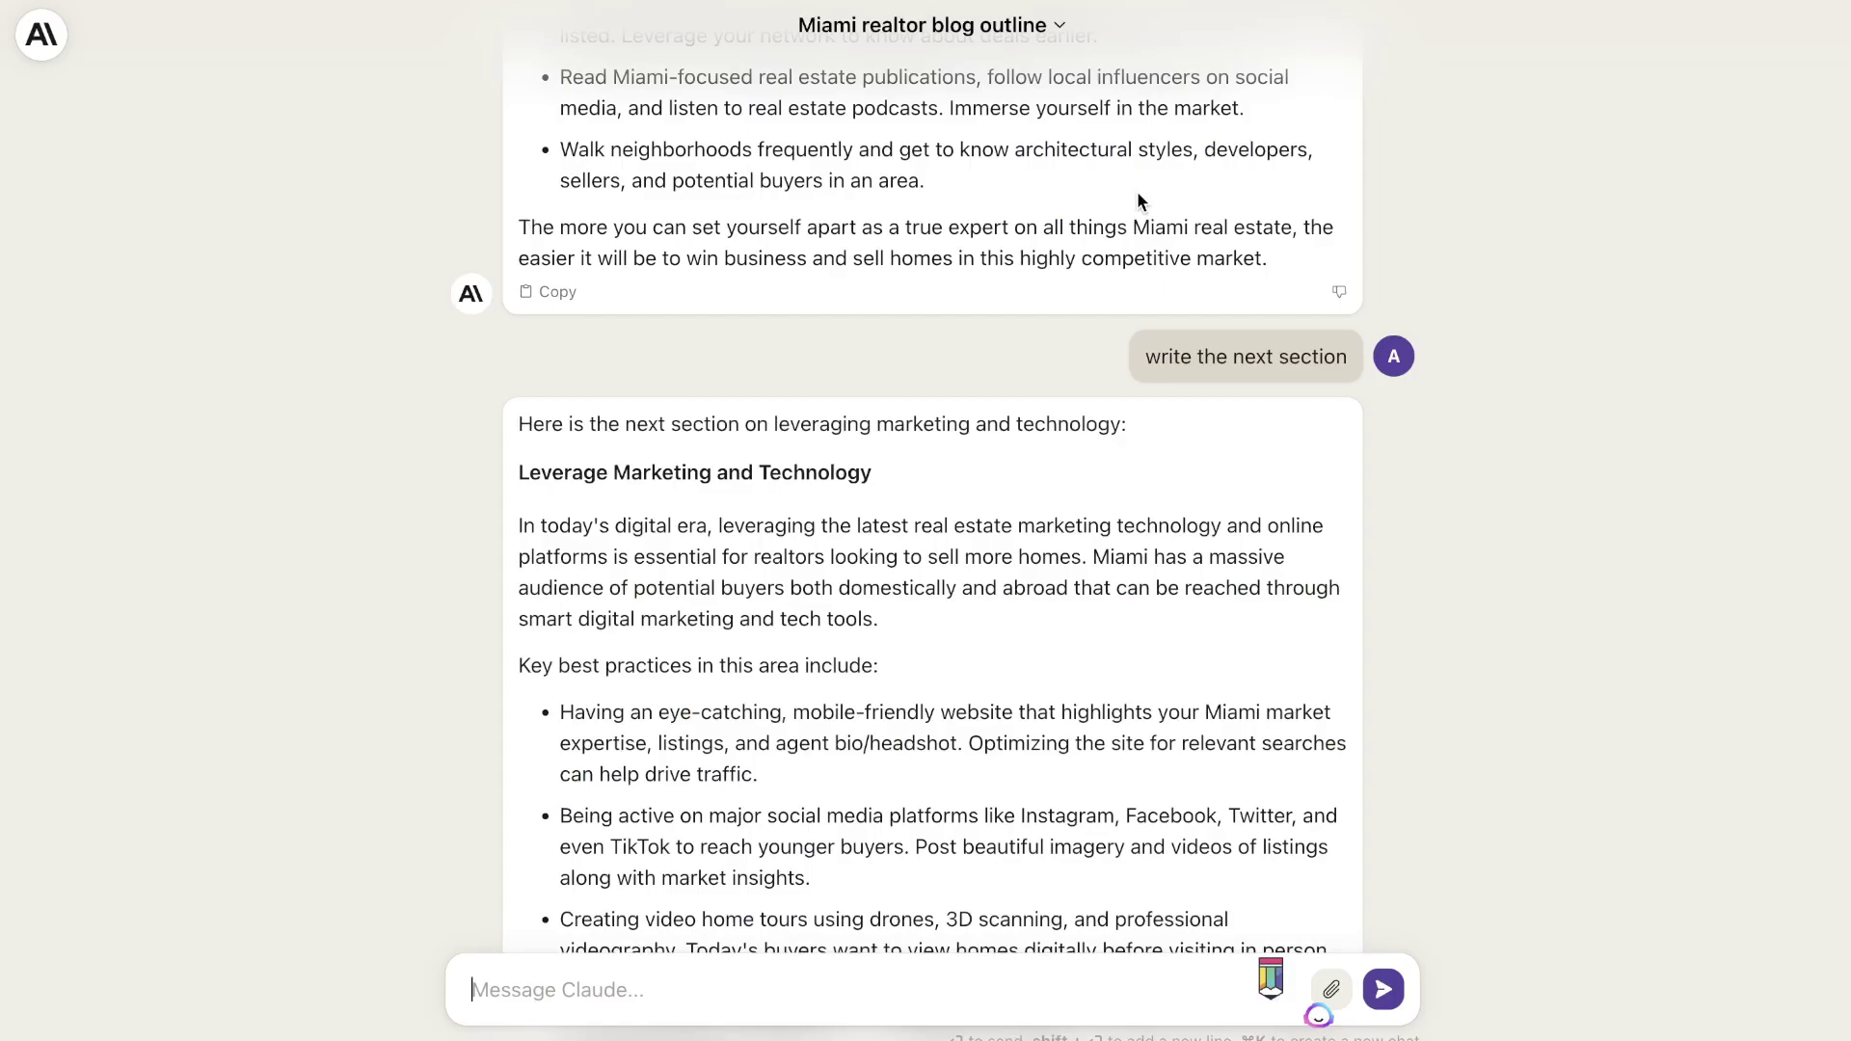
scroll(1137, 191, "up", 4)
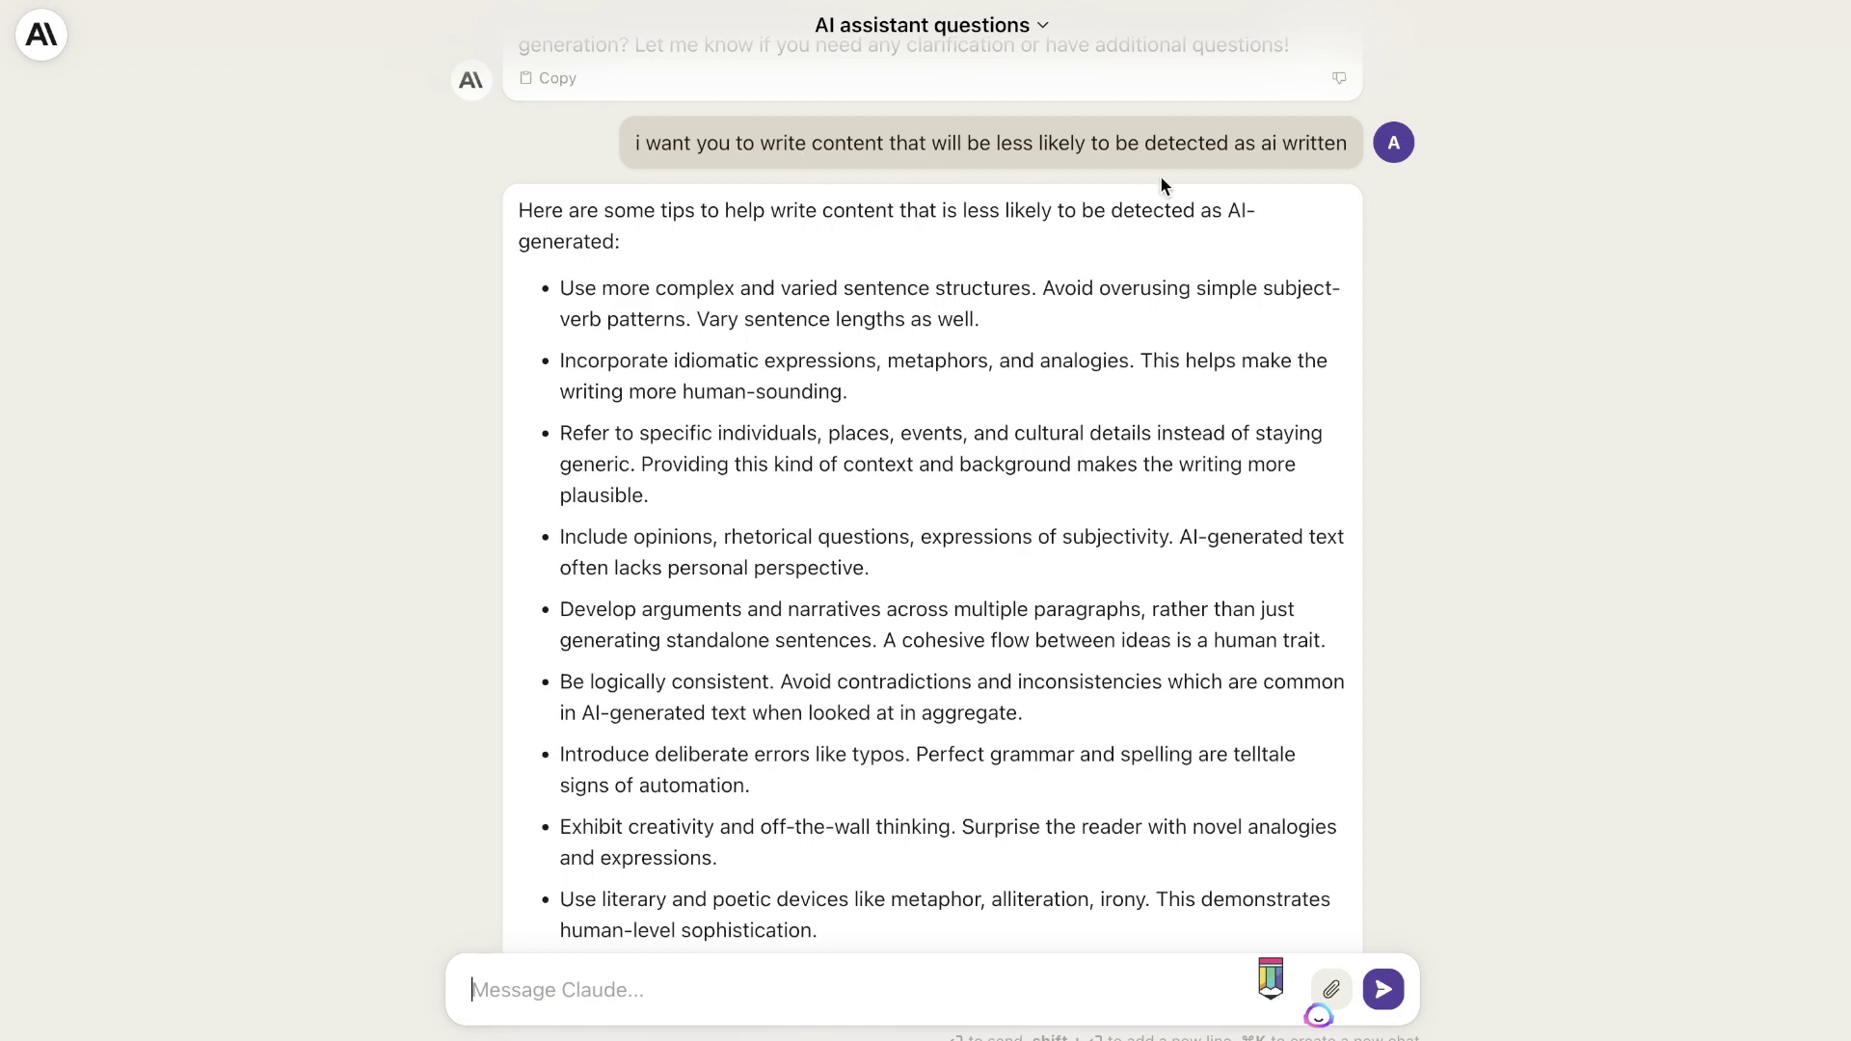
scroll(1225, 185, "down", 1)
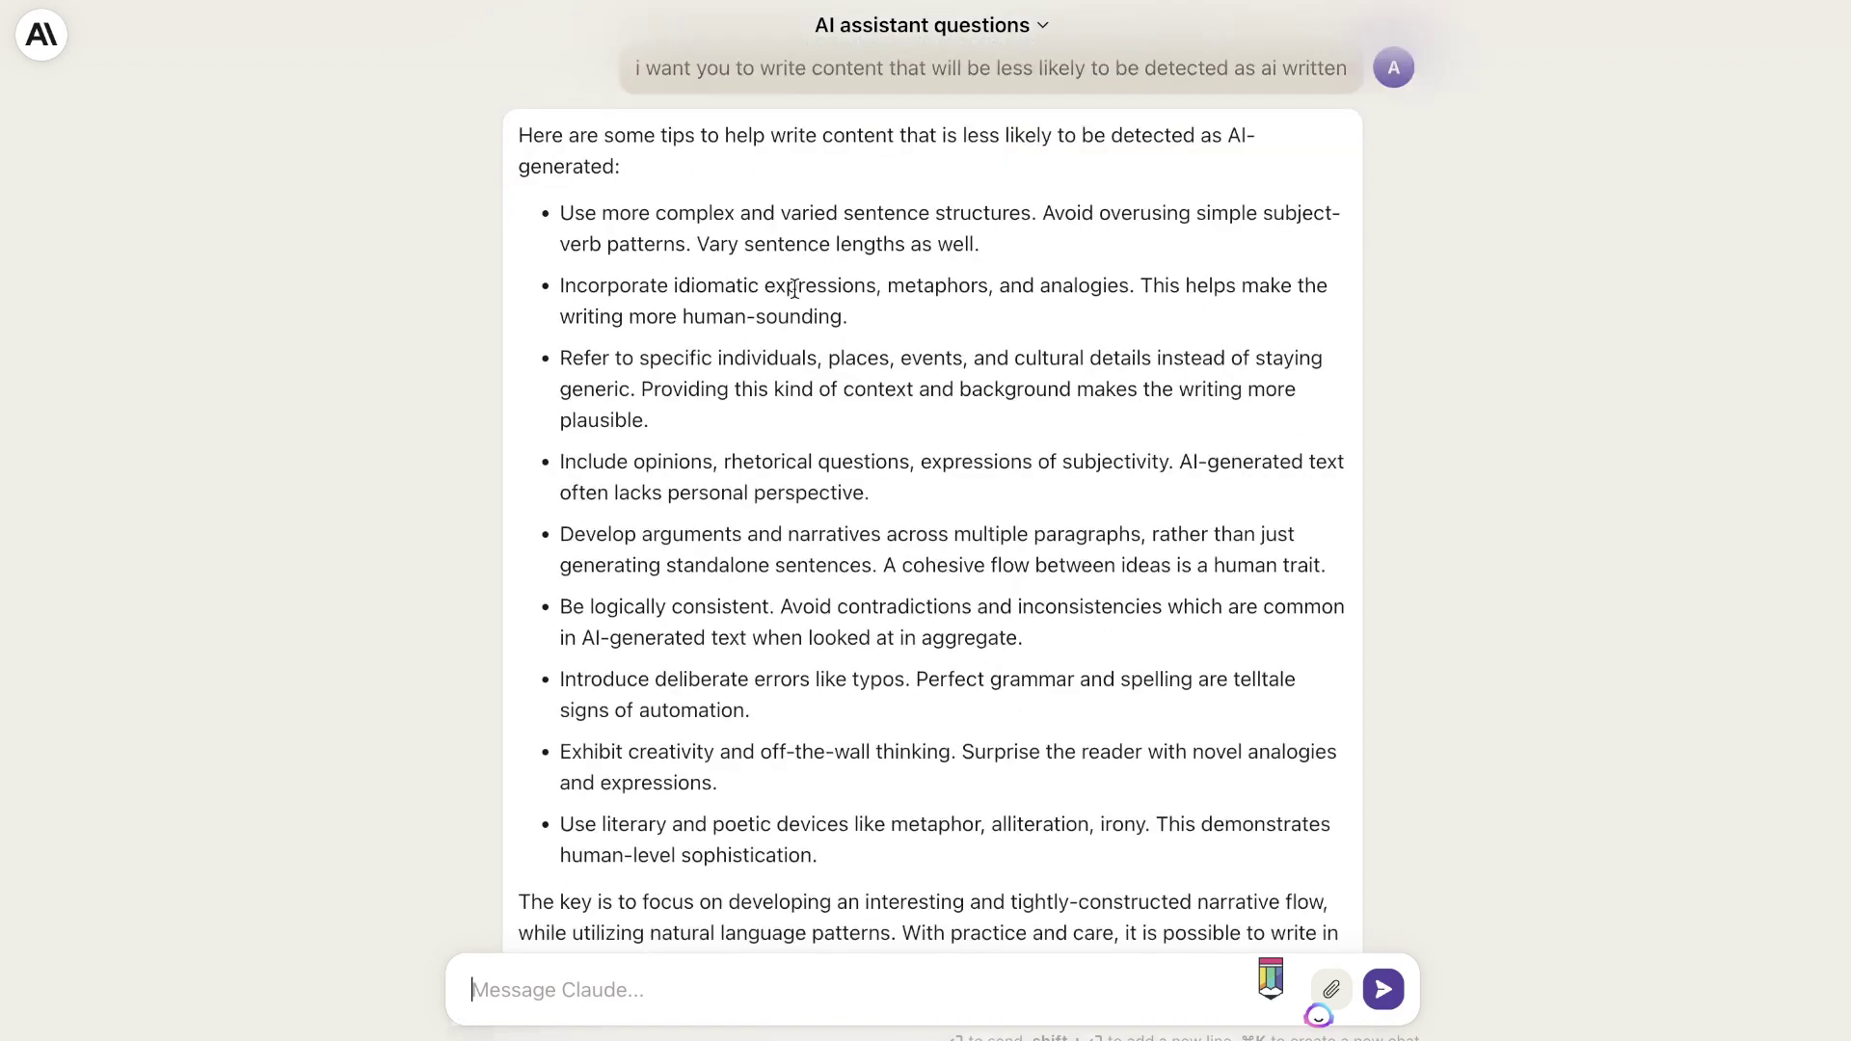
scroll(849, 474, "down", 2)
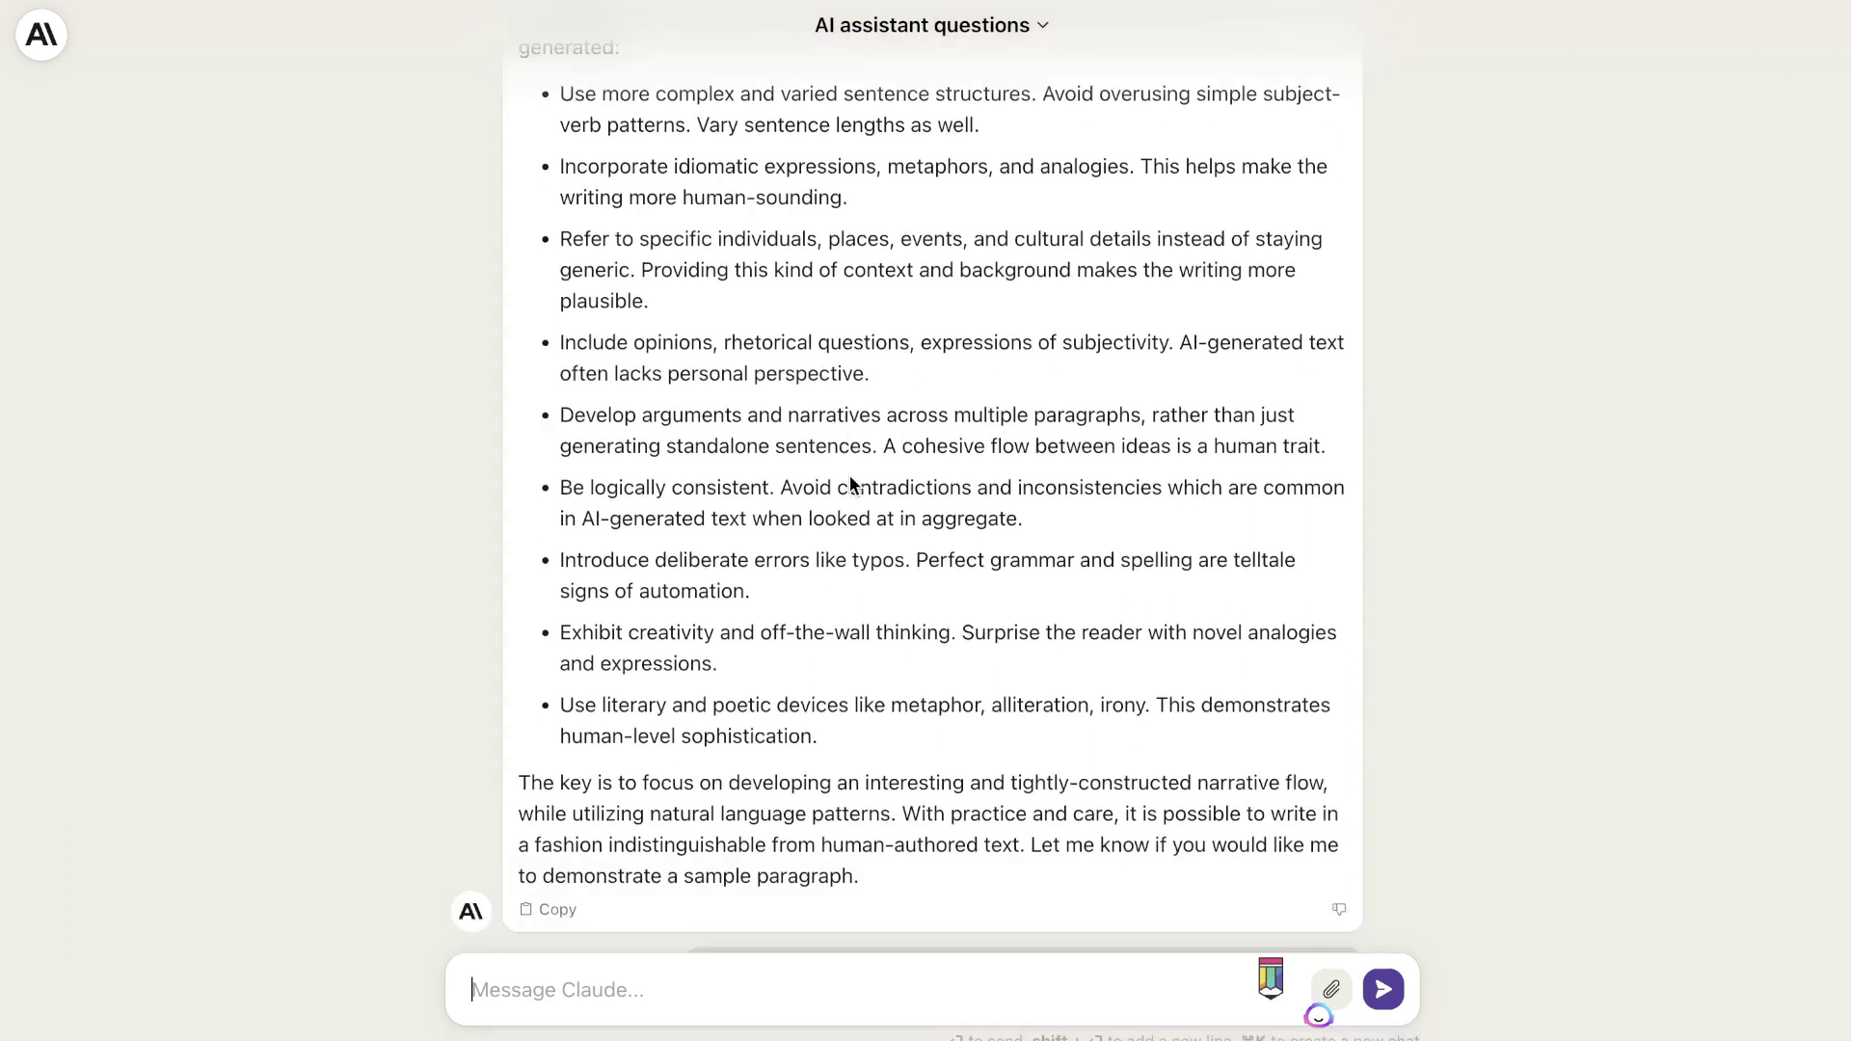
scroll(850, 476, "down", 10)
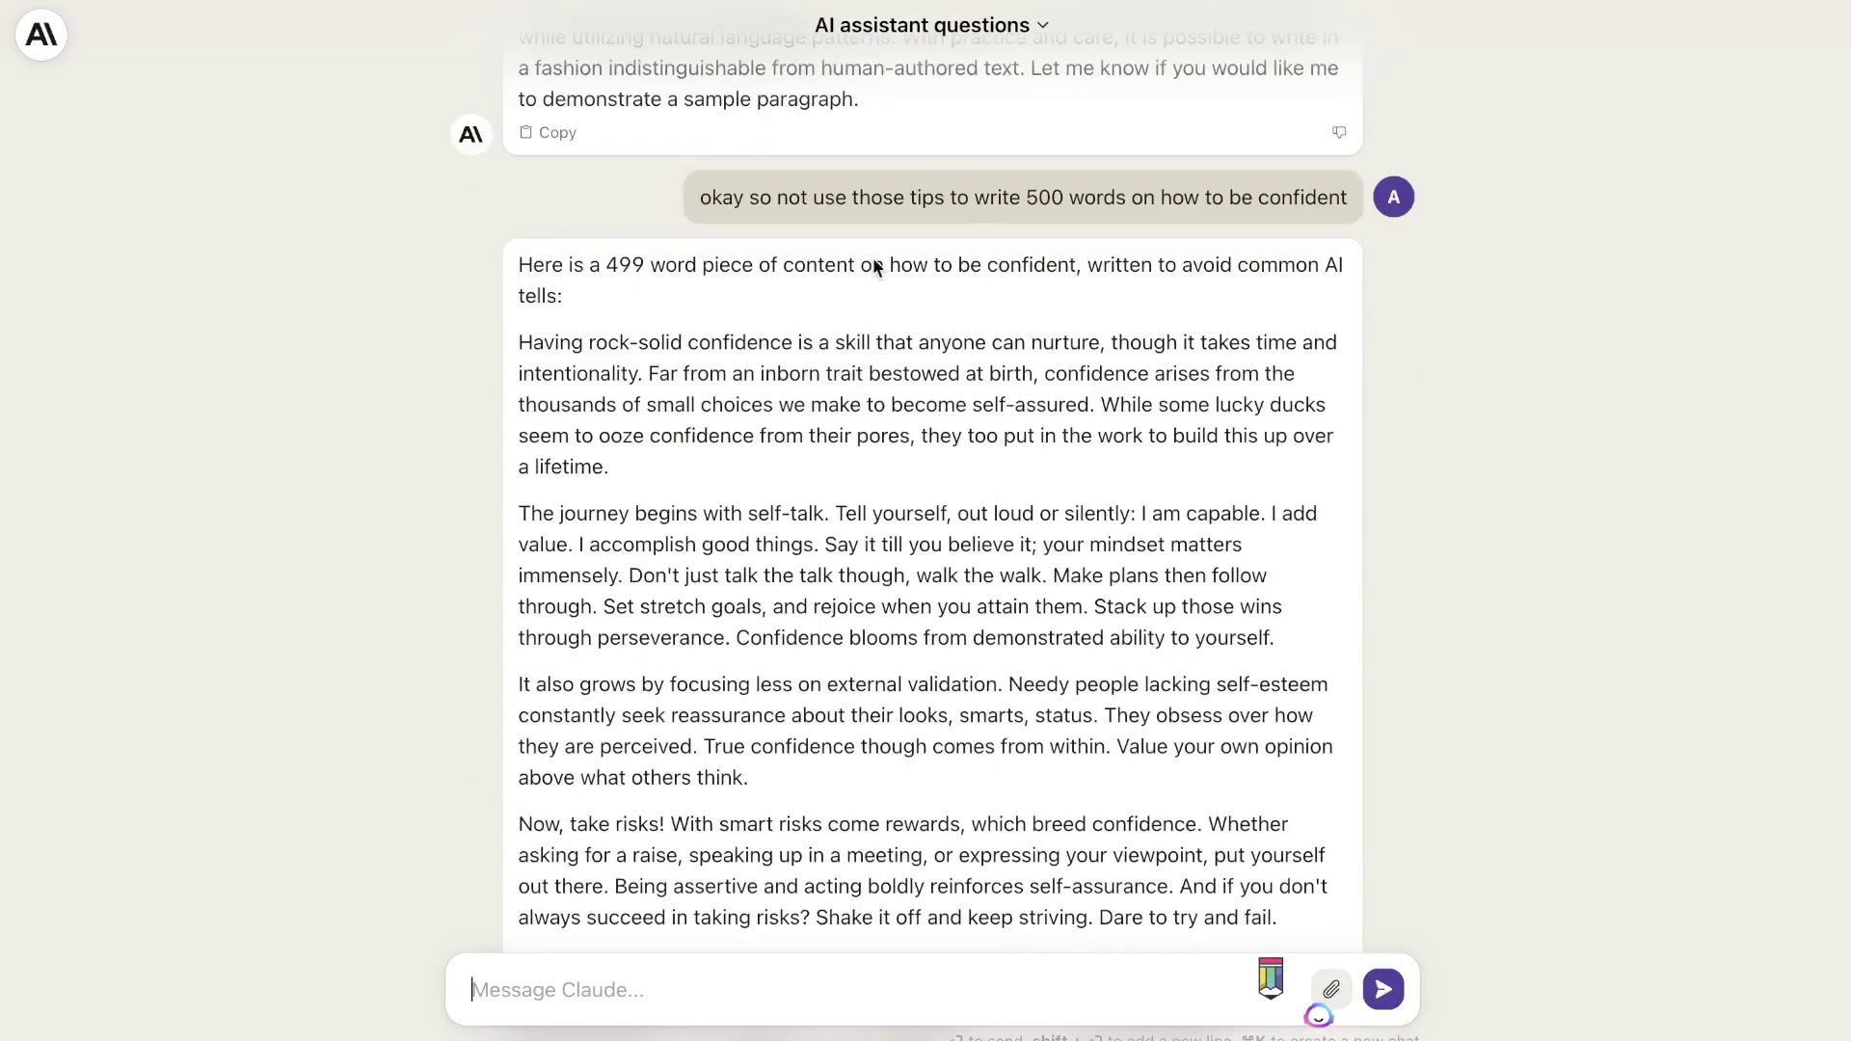
scroll(943, 301, "down", 1)
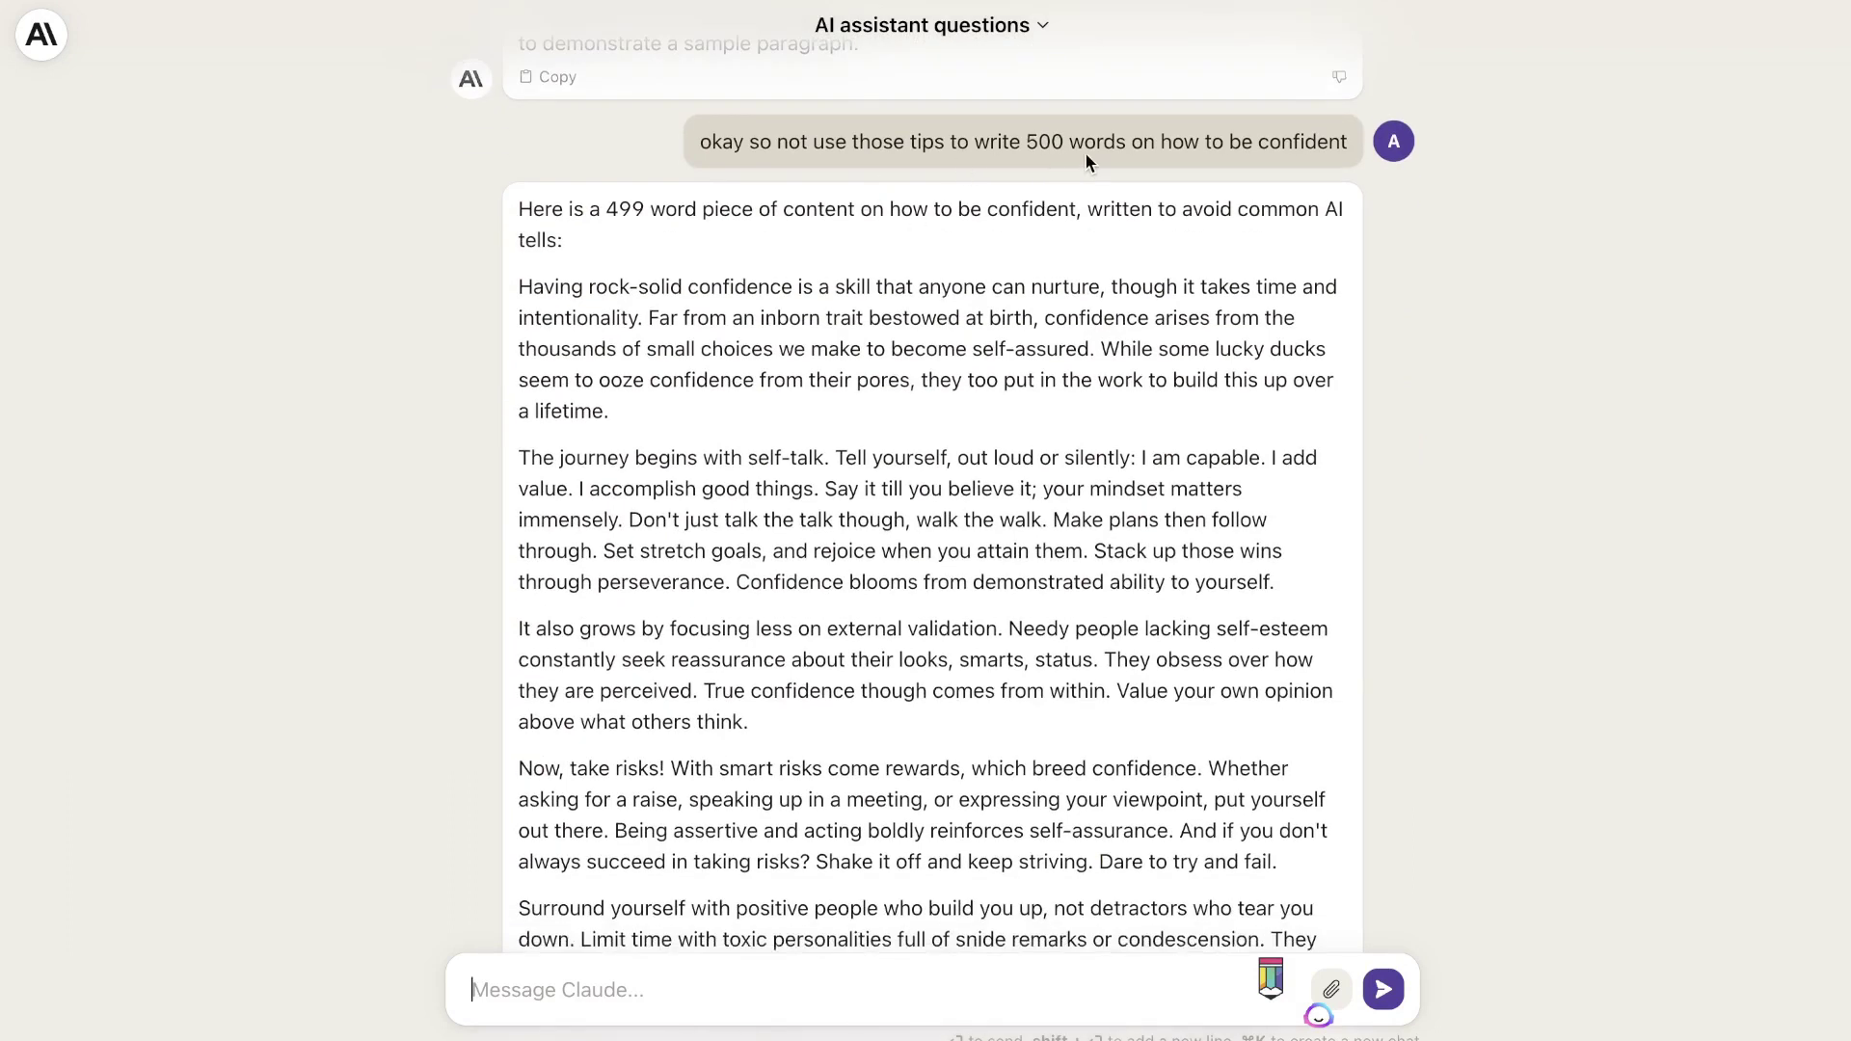
scroll(1117, 230, "down", 6)
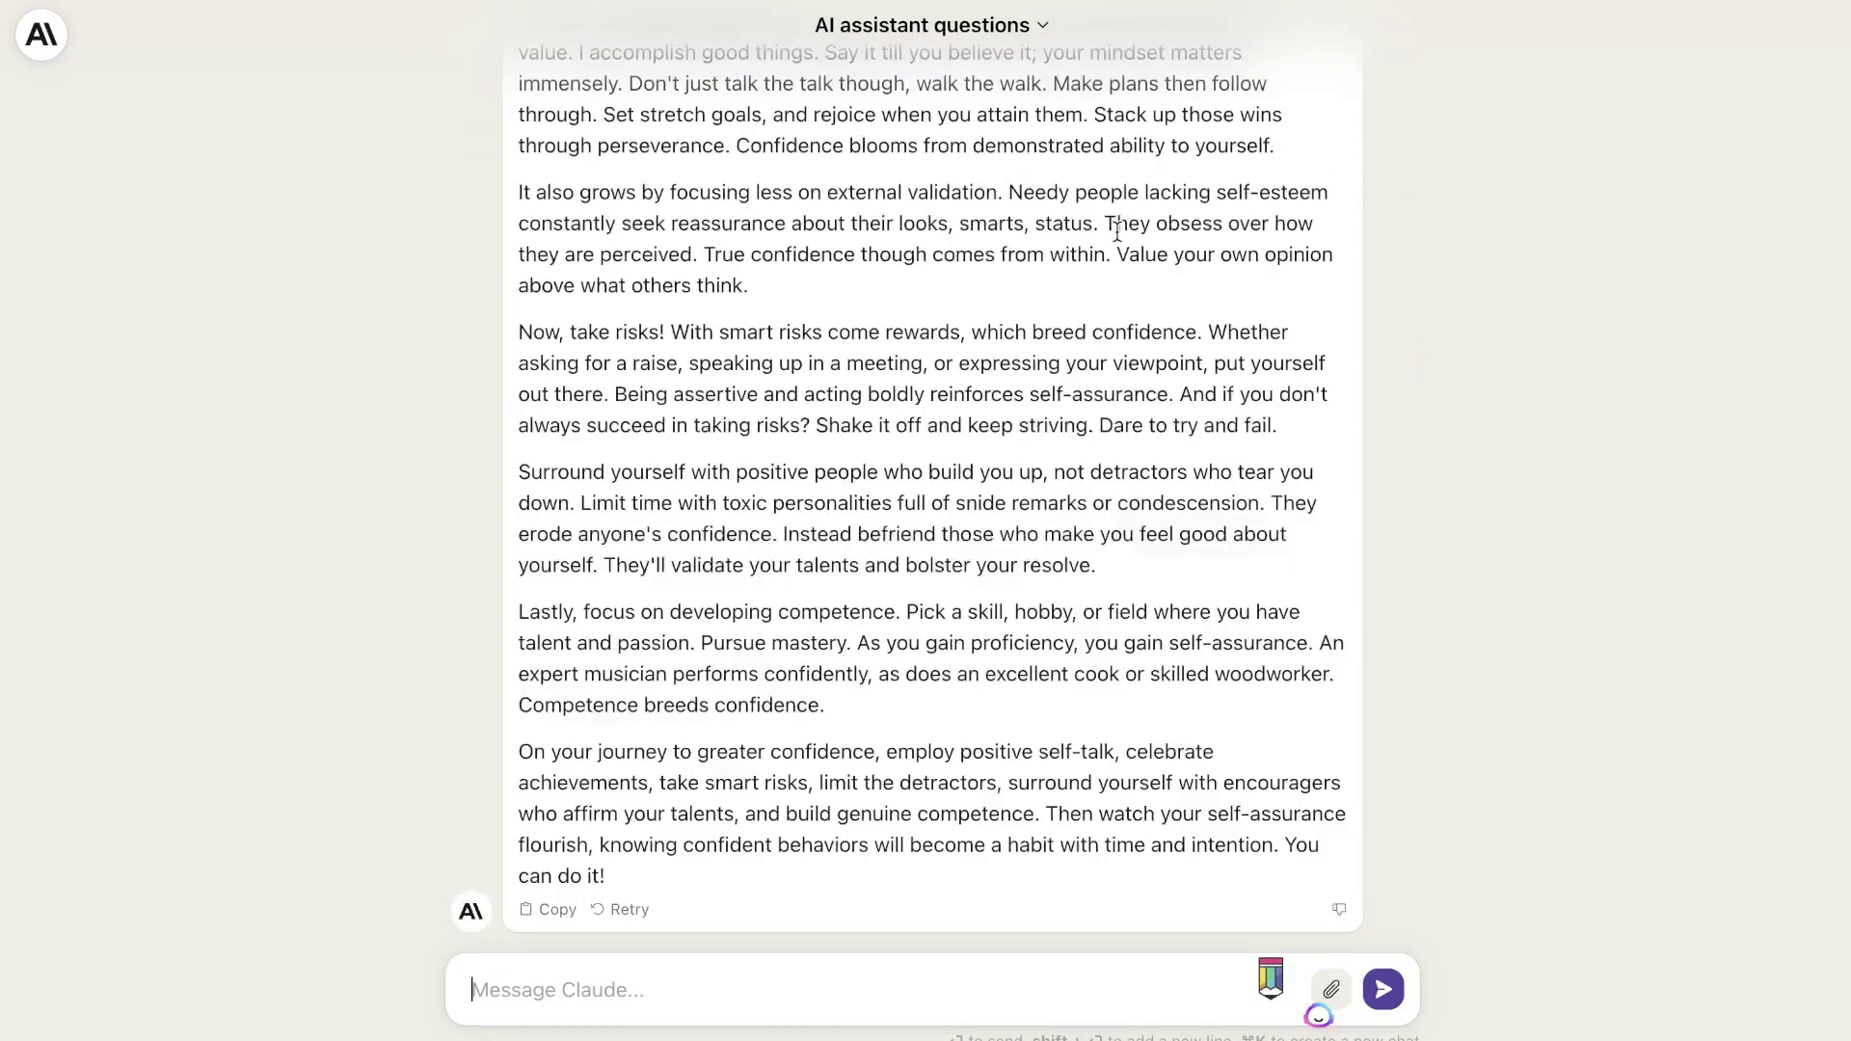
left_click(547, 909)
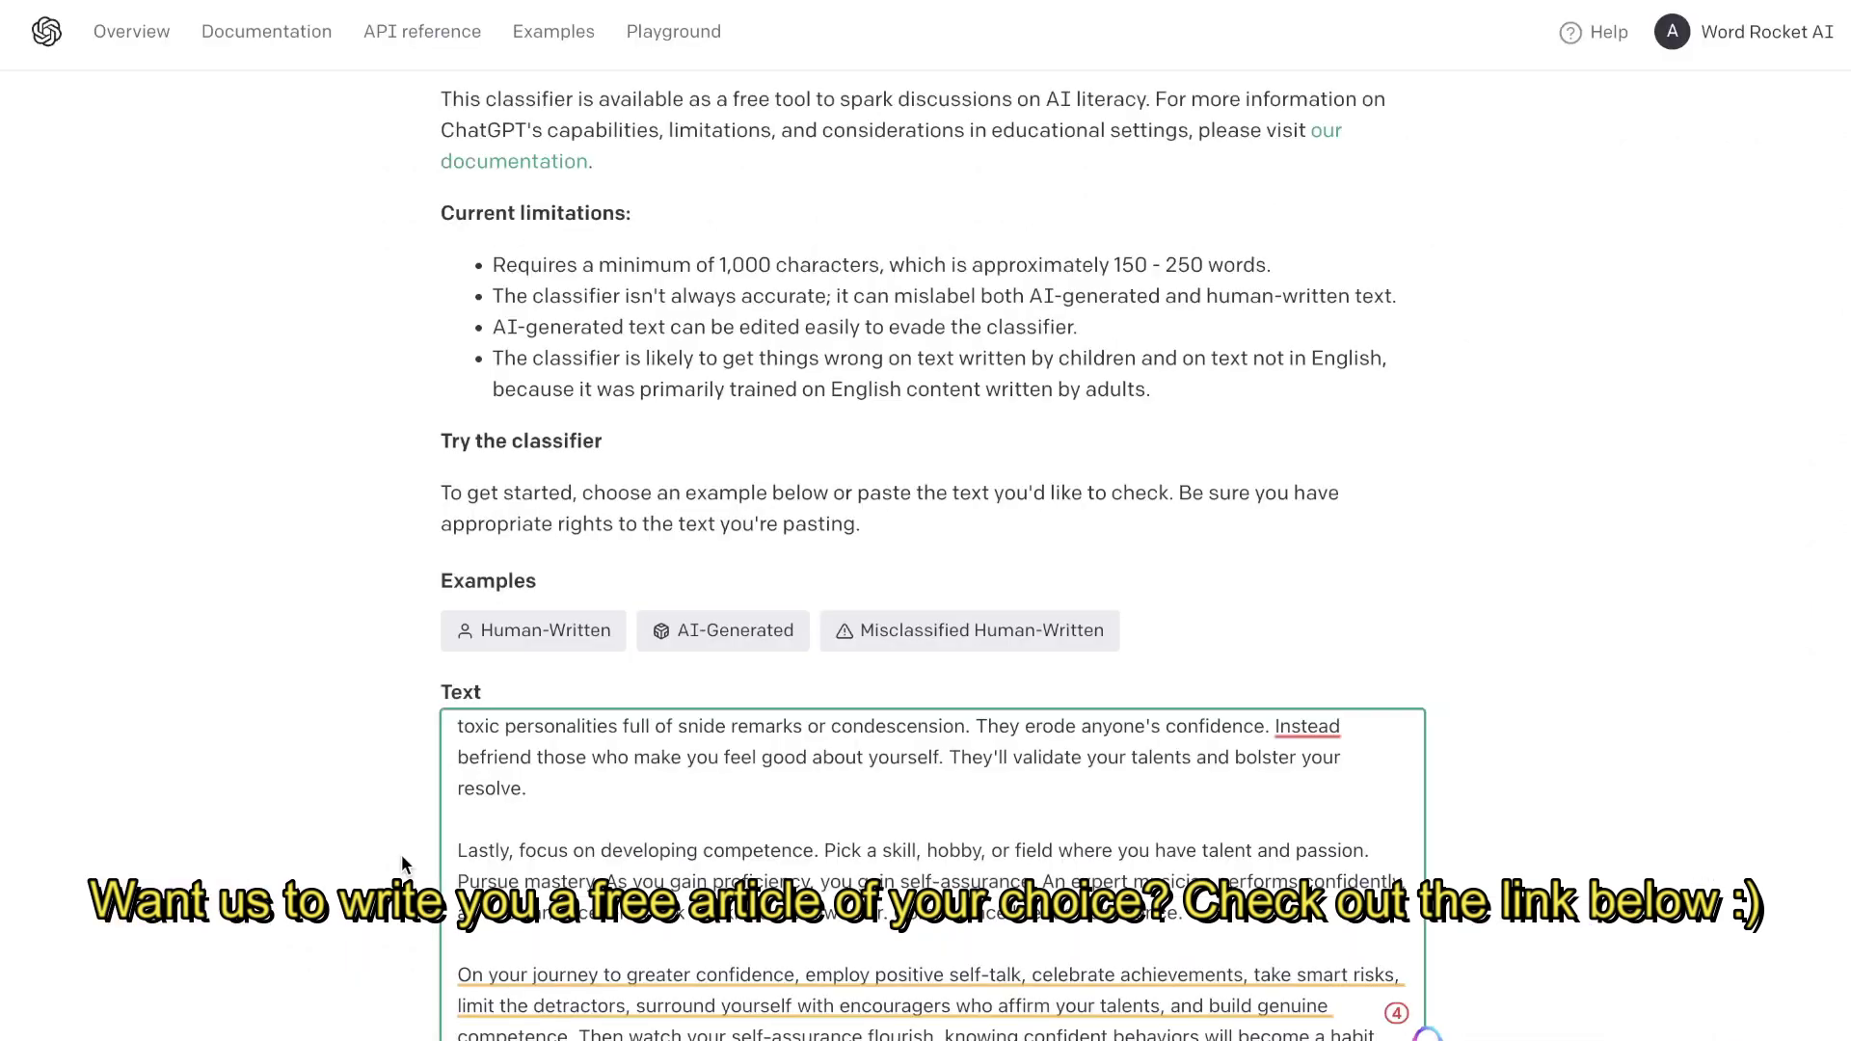
Submit the confidence article to OpenAI's AI Text Classifier and highlight part of the verdict
scroll(926, 579, "down", 3)
left_click(487, 911)
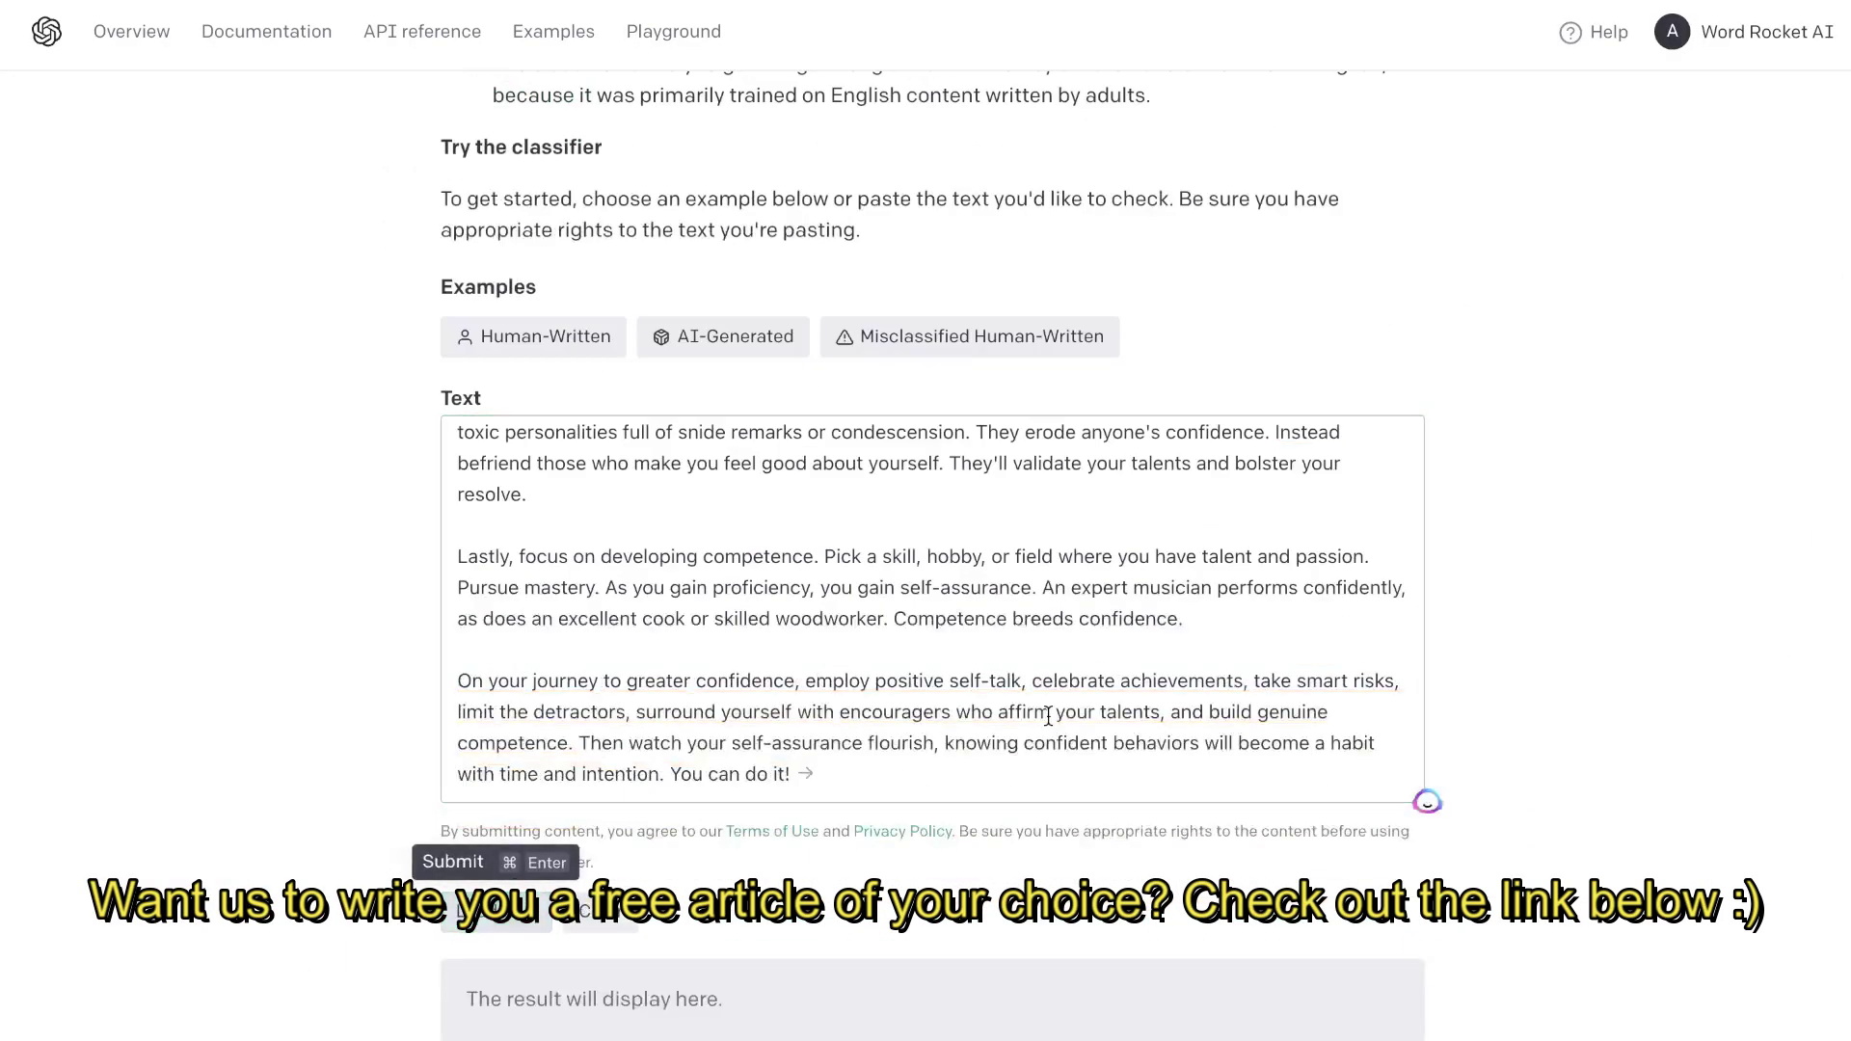
scroll(1345, 591, "down", 2)
scroll(1345, 590, "up", 8)
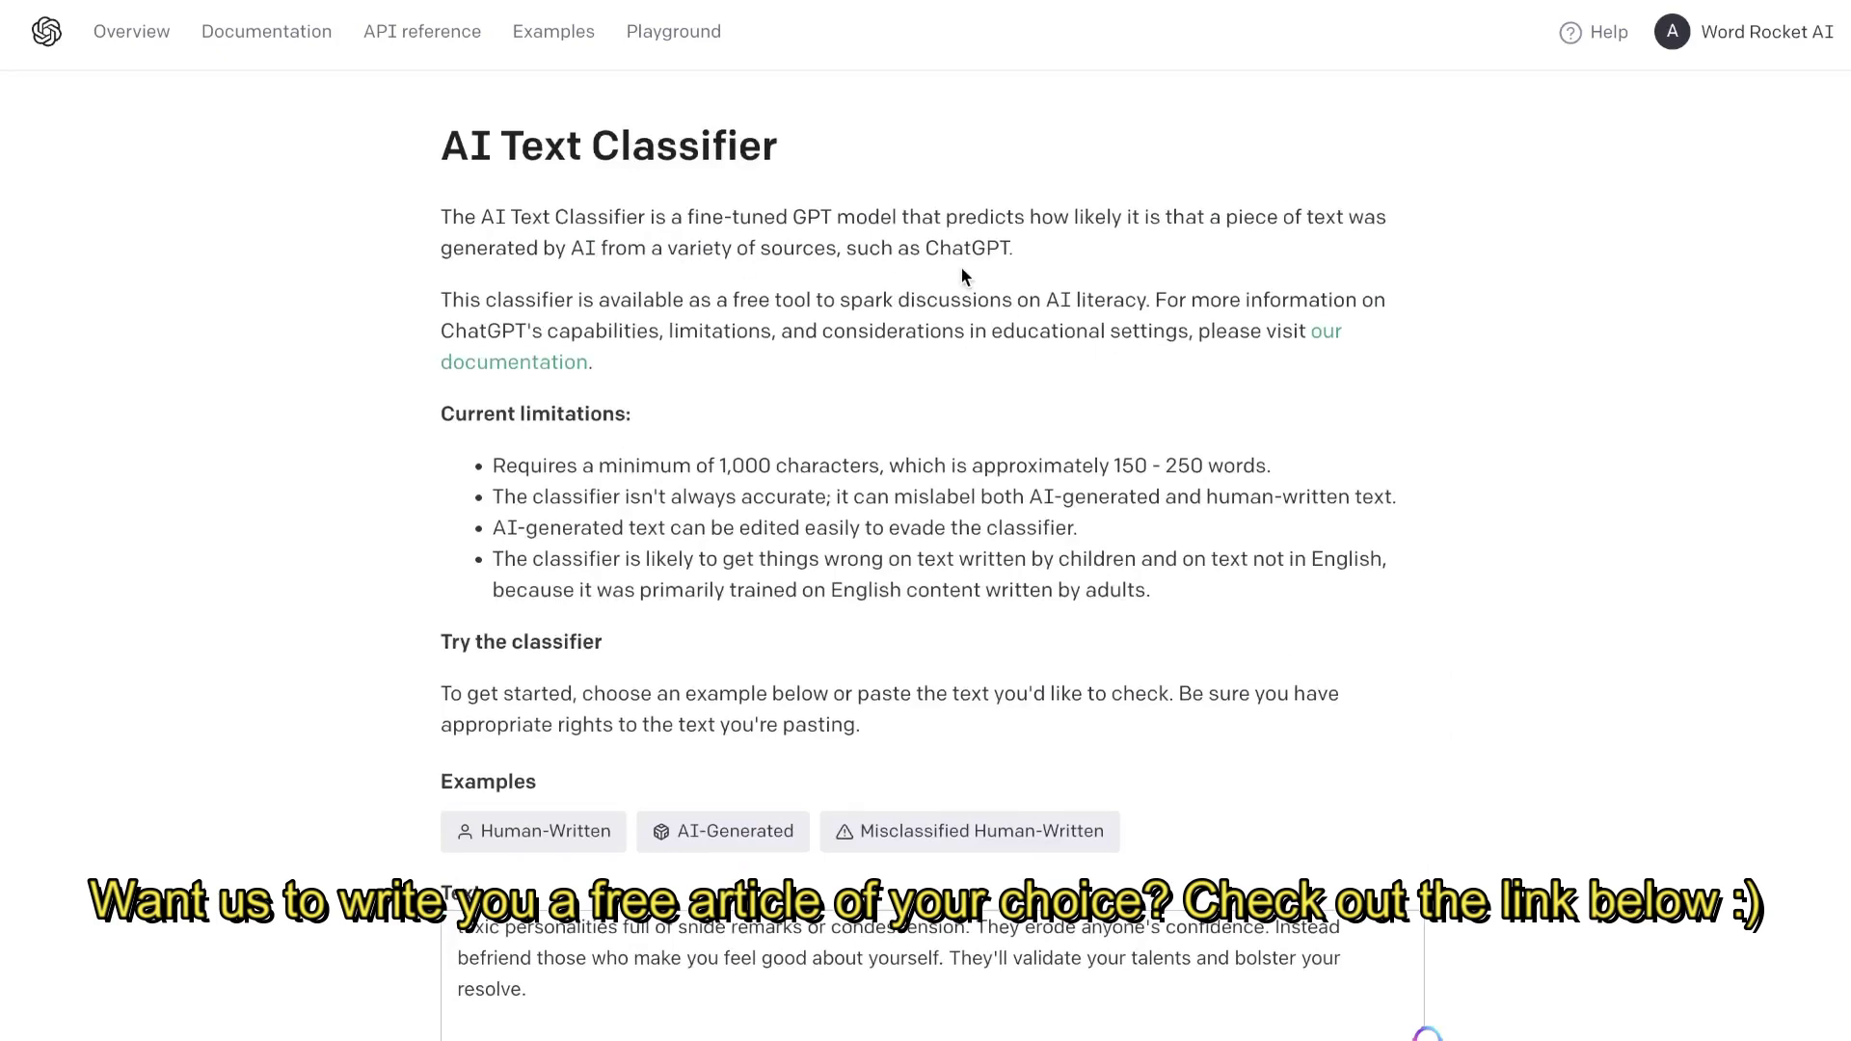
scroll(960, 265, "down", 8)
left_click_drag(826, 758, 979, 759)
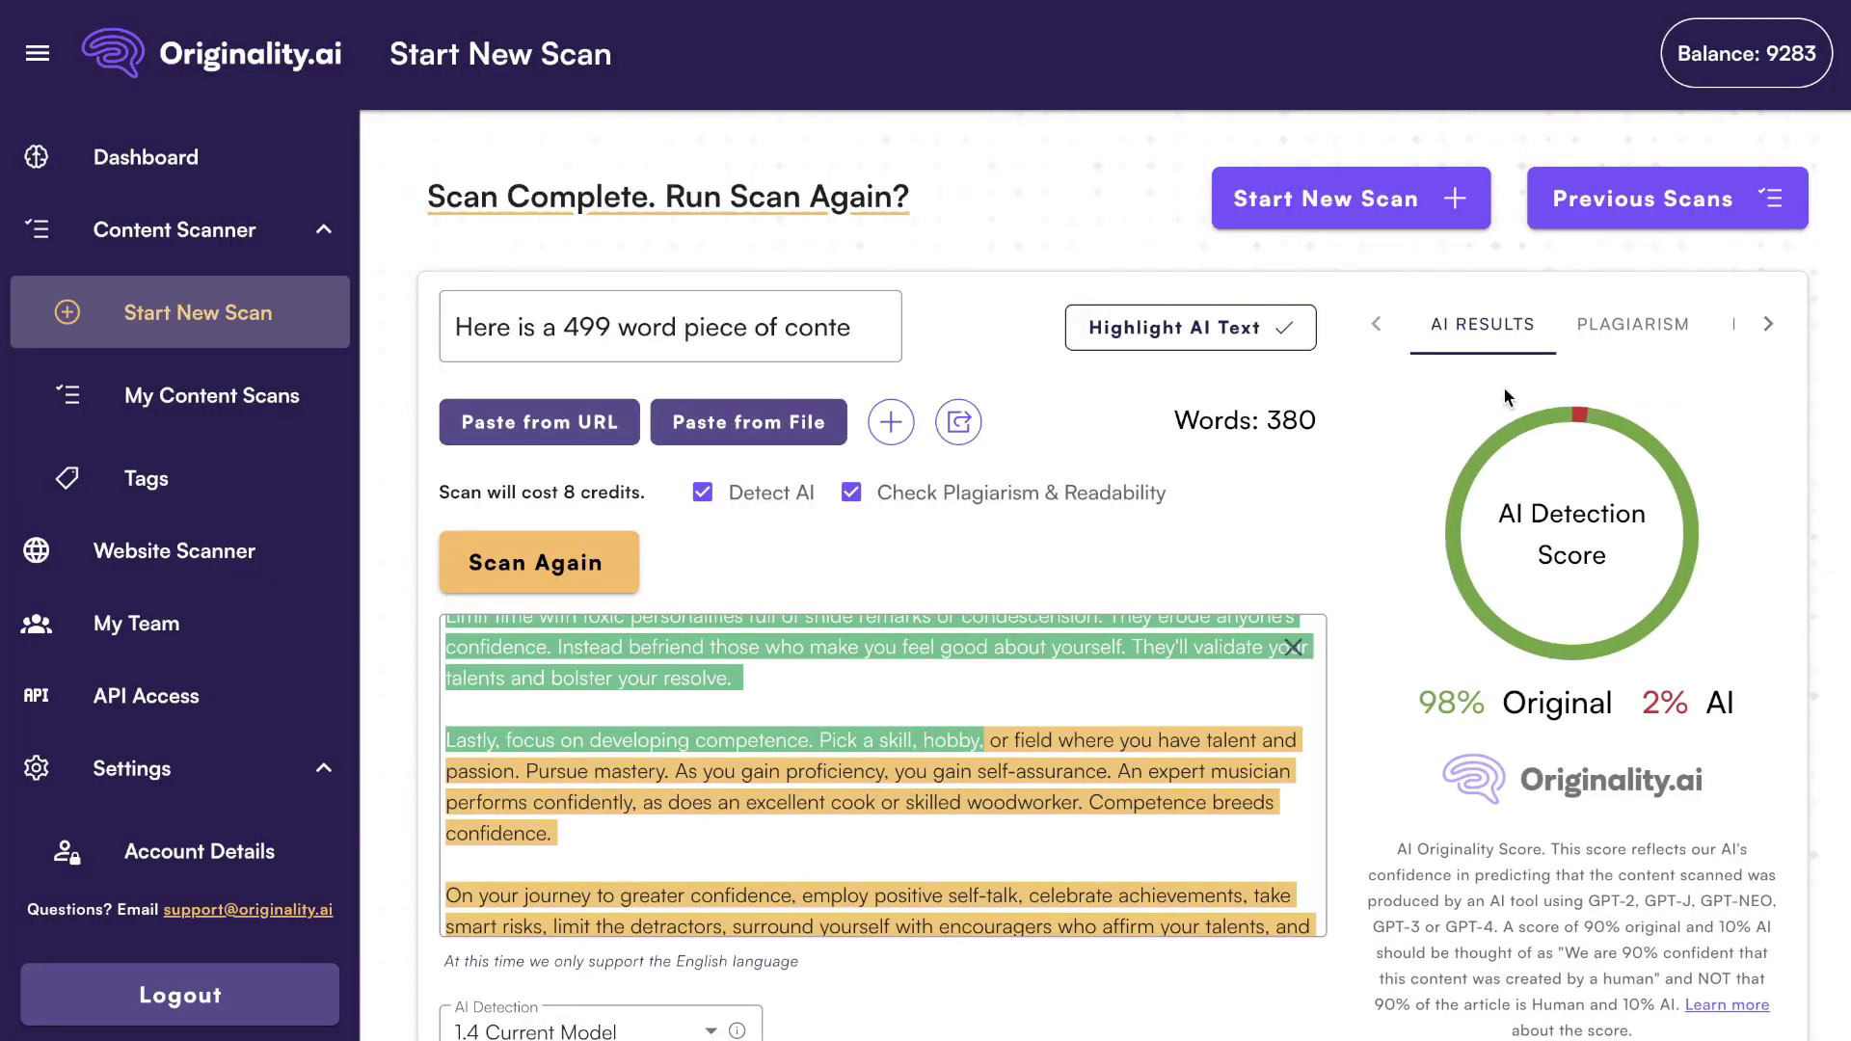
Switch to Originality.ai and highlight the AI percentage in the confidence article's scan results
left_click_drag(1403, 702, 1732, 688)
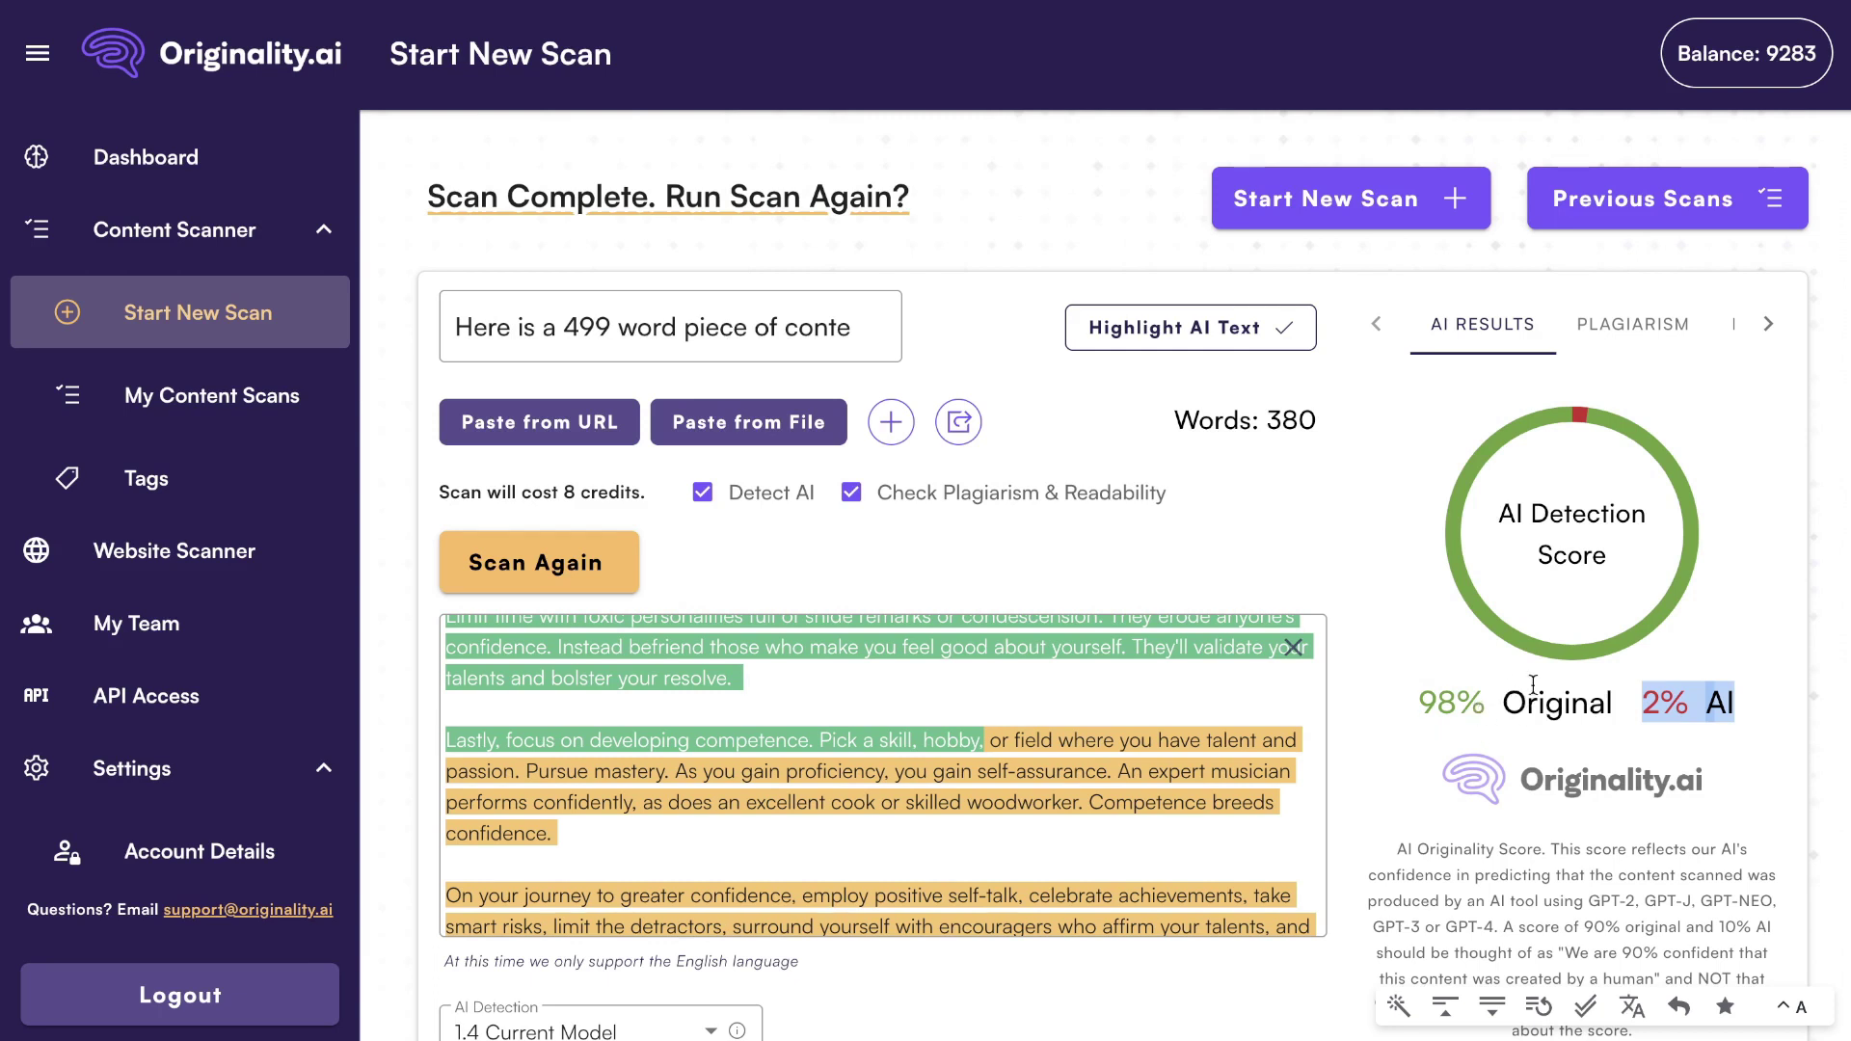
scroll(1297, 577, "down", 1)
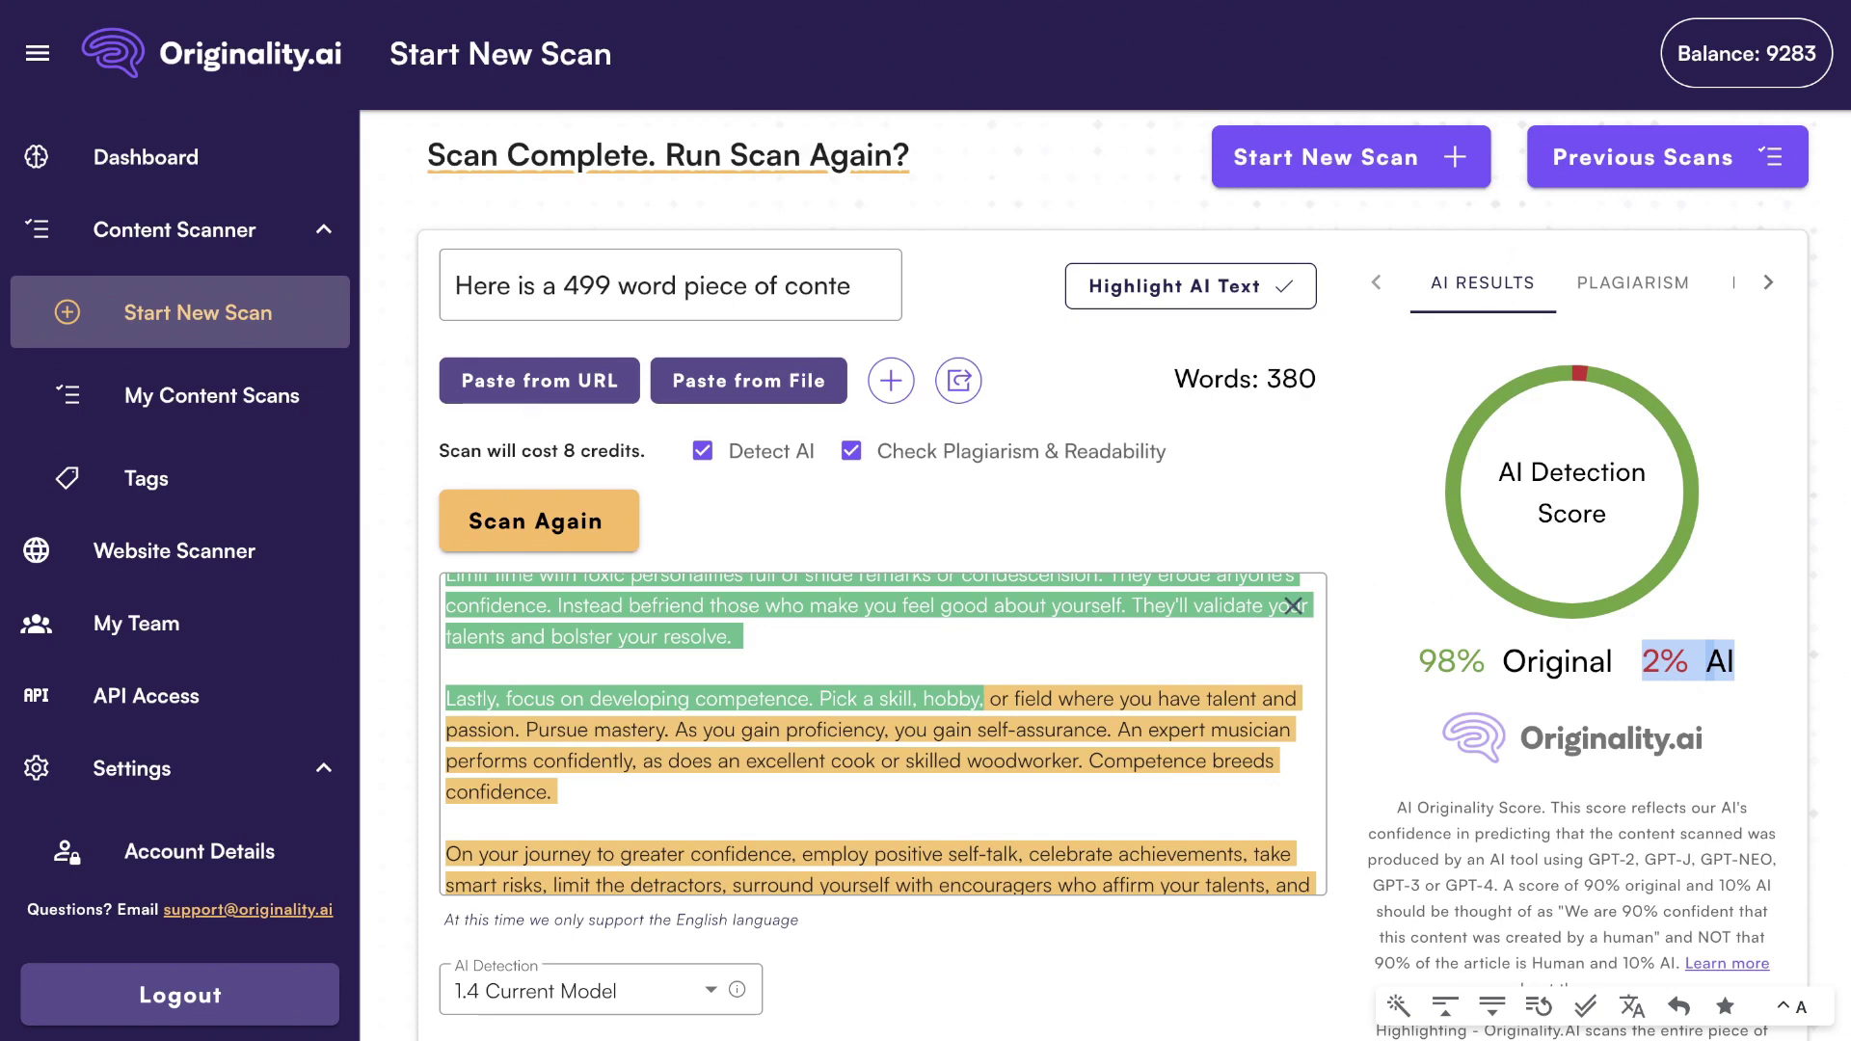
Return to the Claude chat and reread the request for less detectable content and the writing tips it produced
key("ctrl+shift+Tab")
scroll(963, 388, "up", 9)
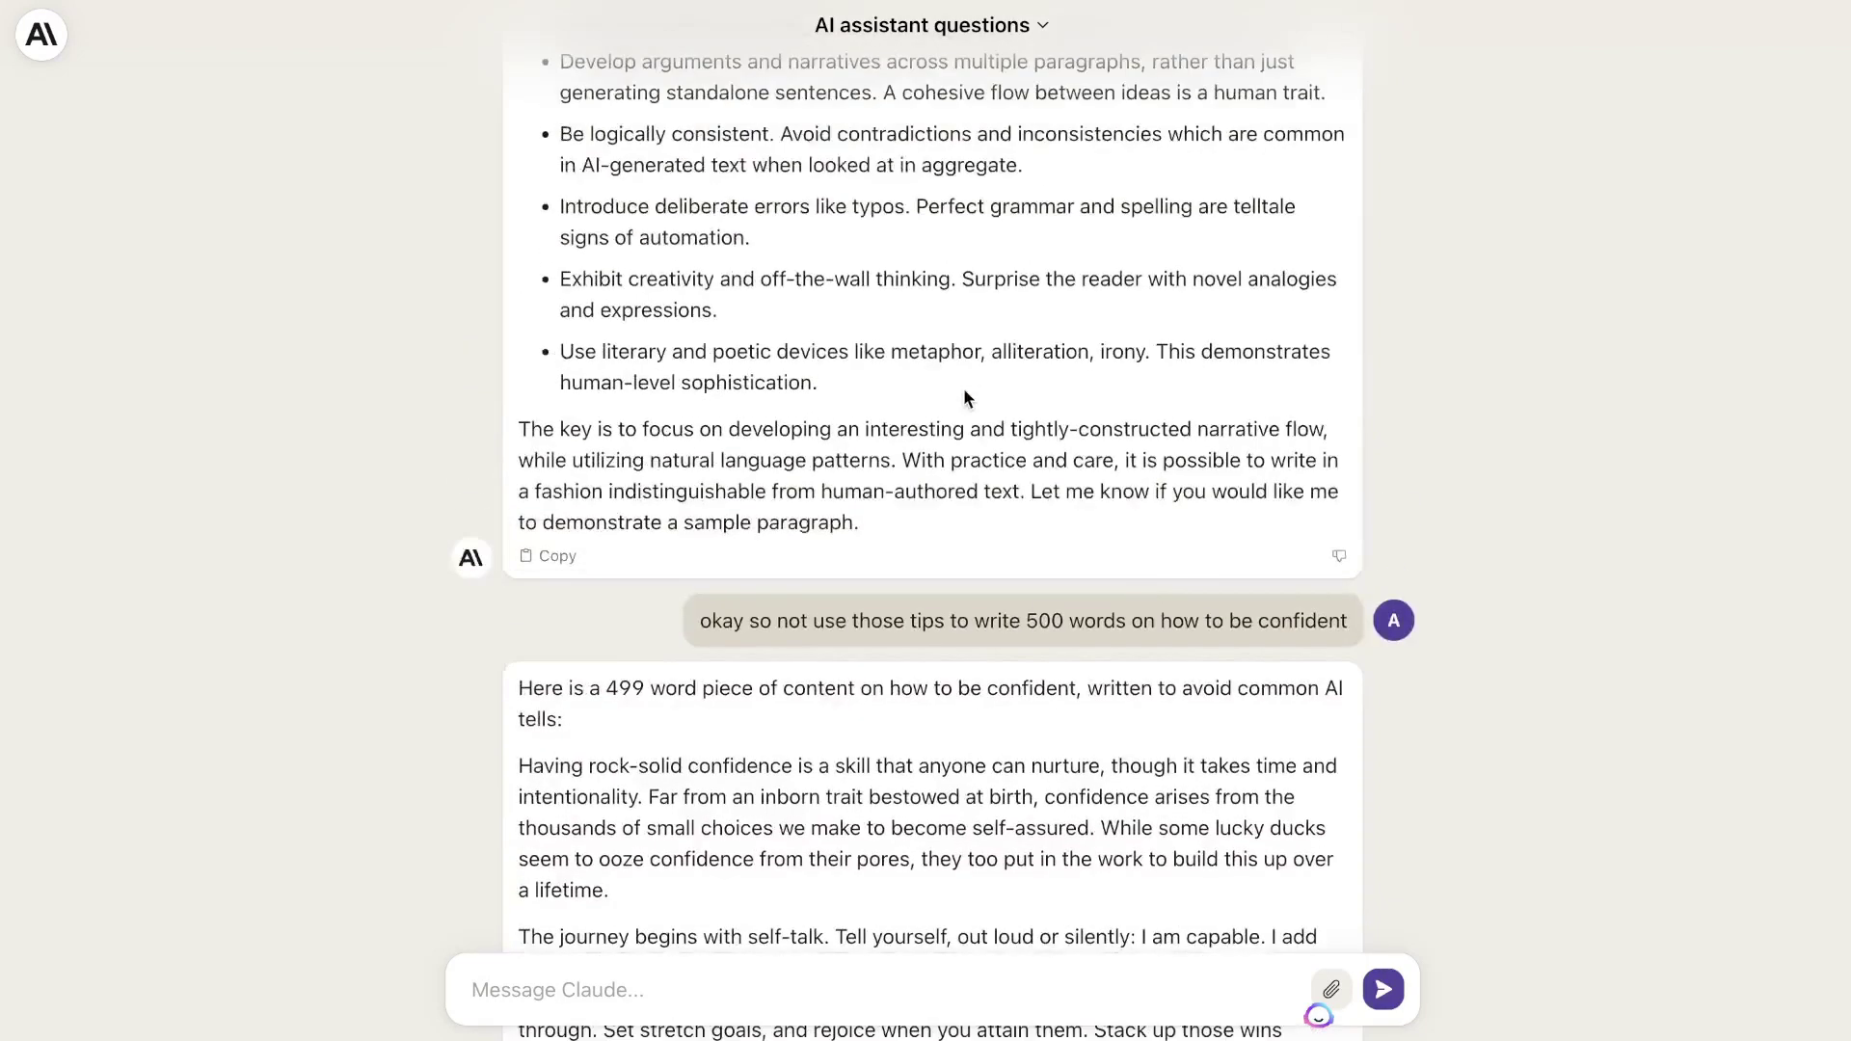
scroll(965, 395, "up", 8)
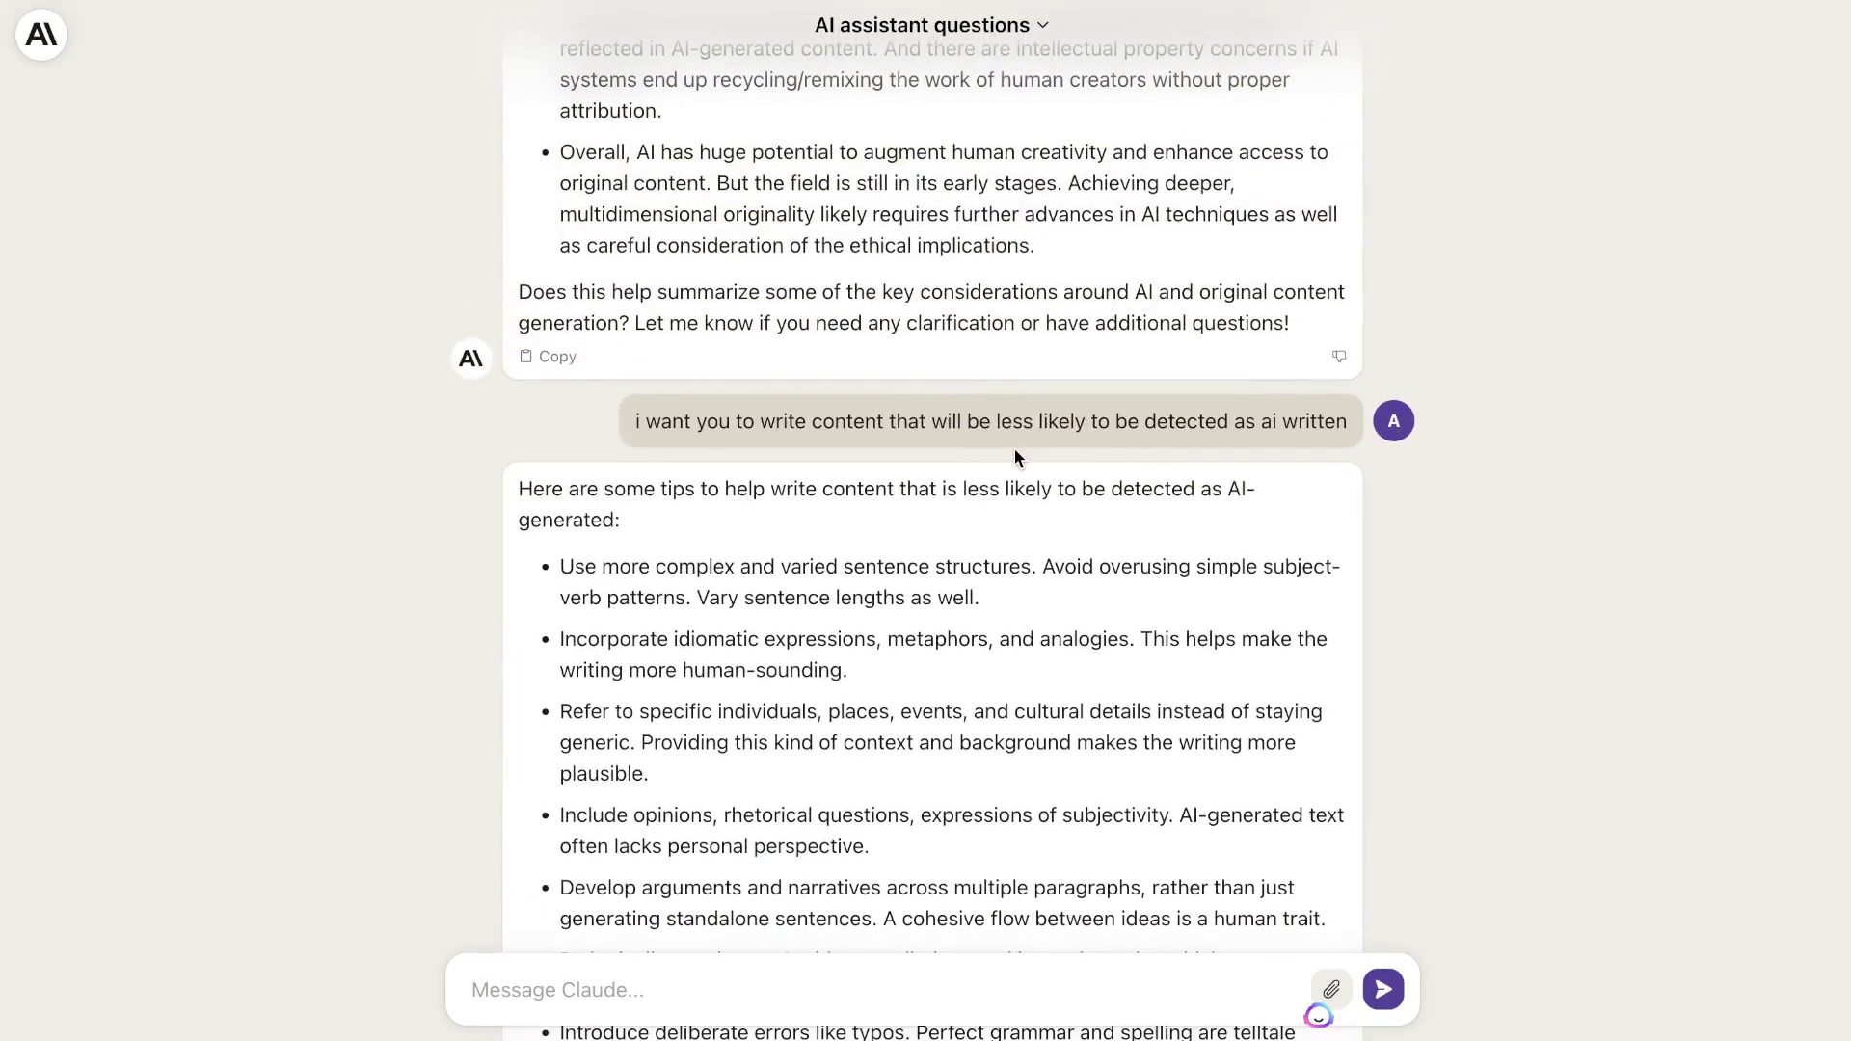
scroll(1100, 517, "down", 2)
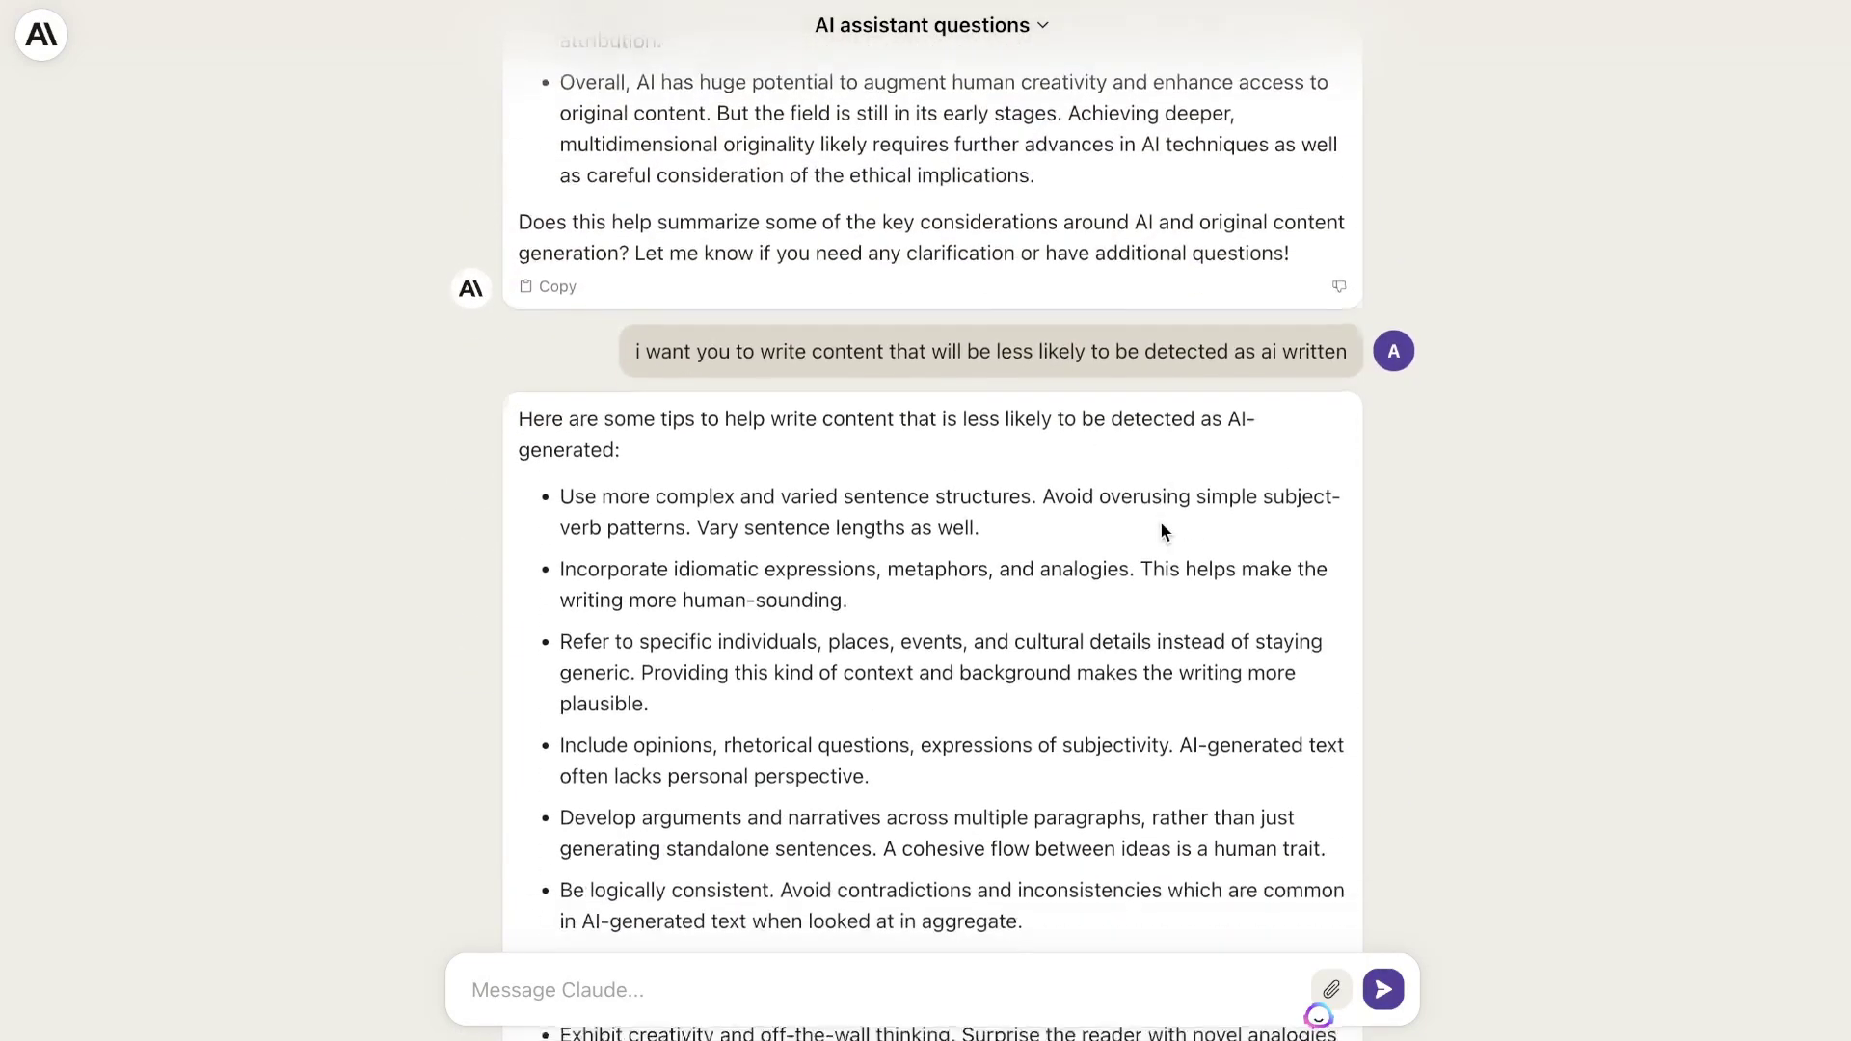
scroll(1017, 647, "down", 2)
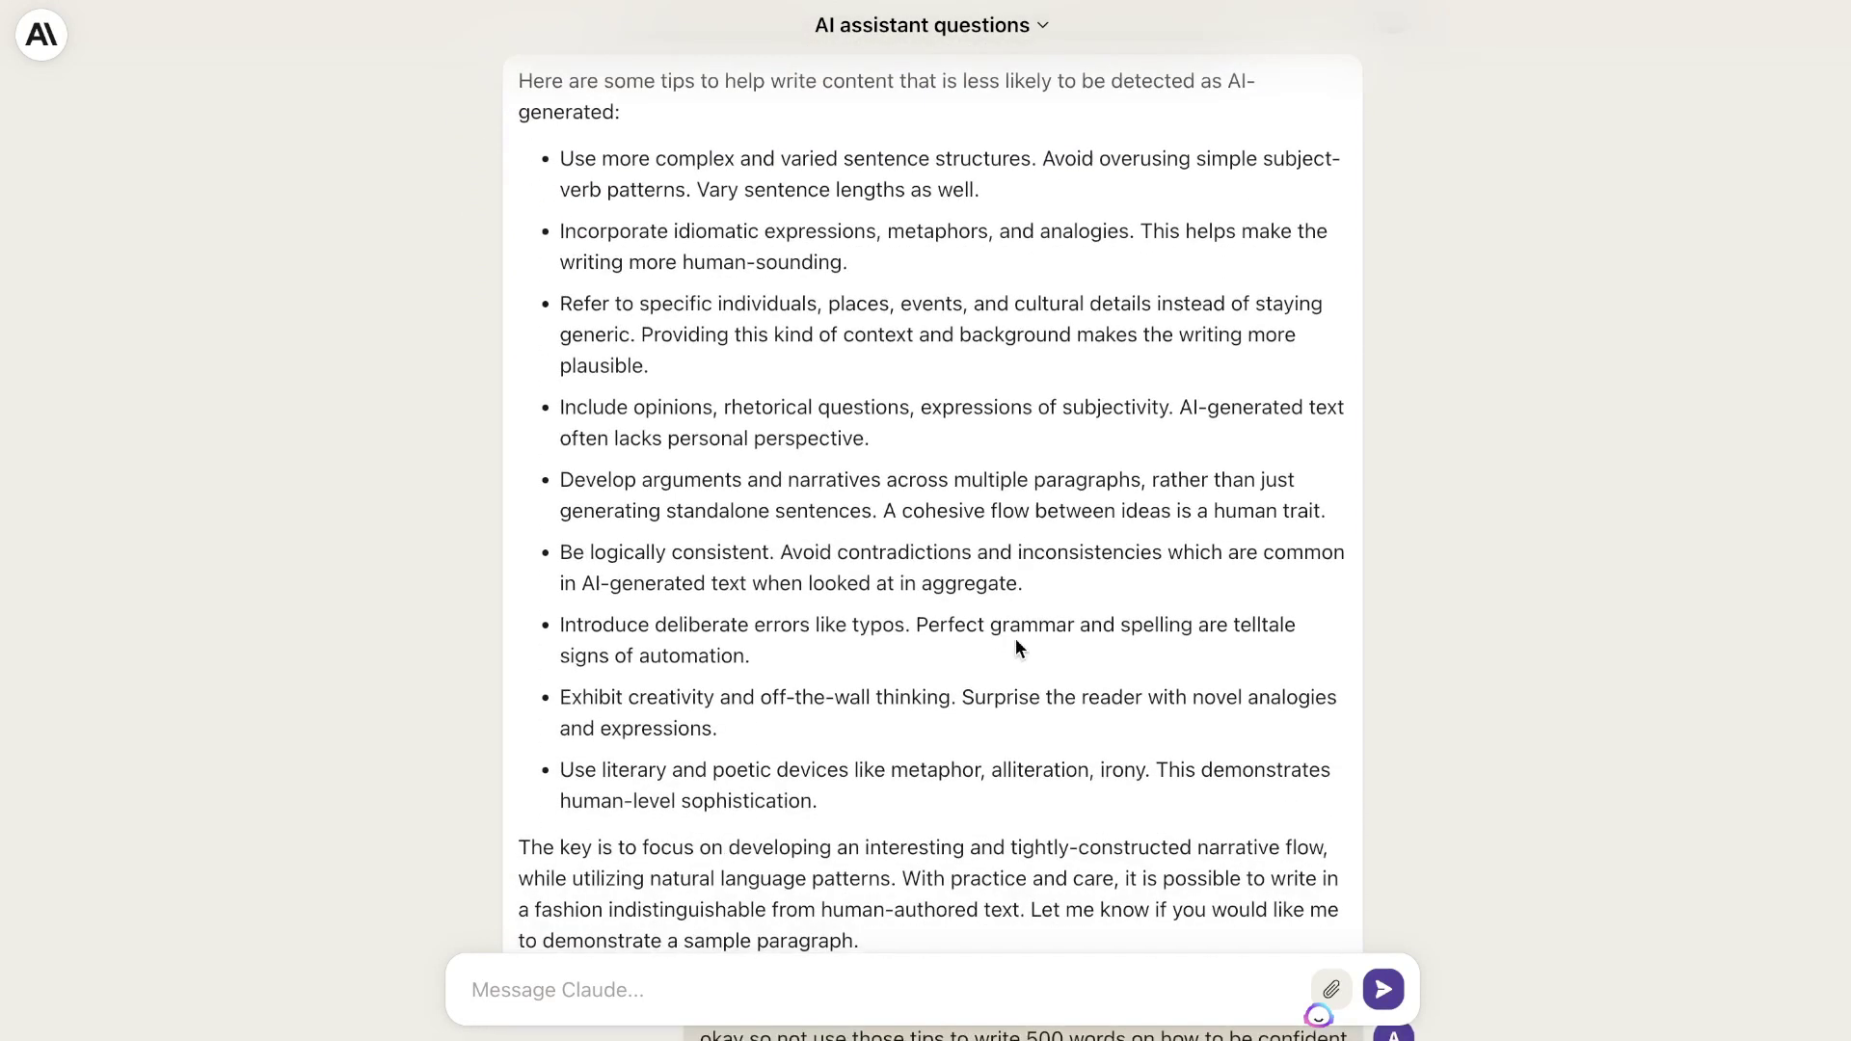
scroll(1015, 638, "down", 6)
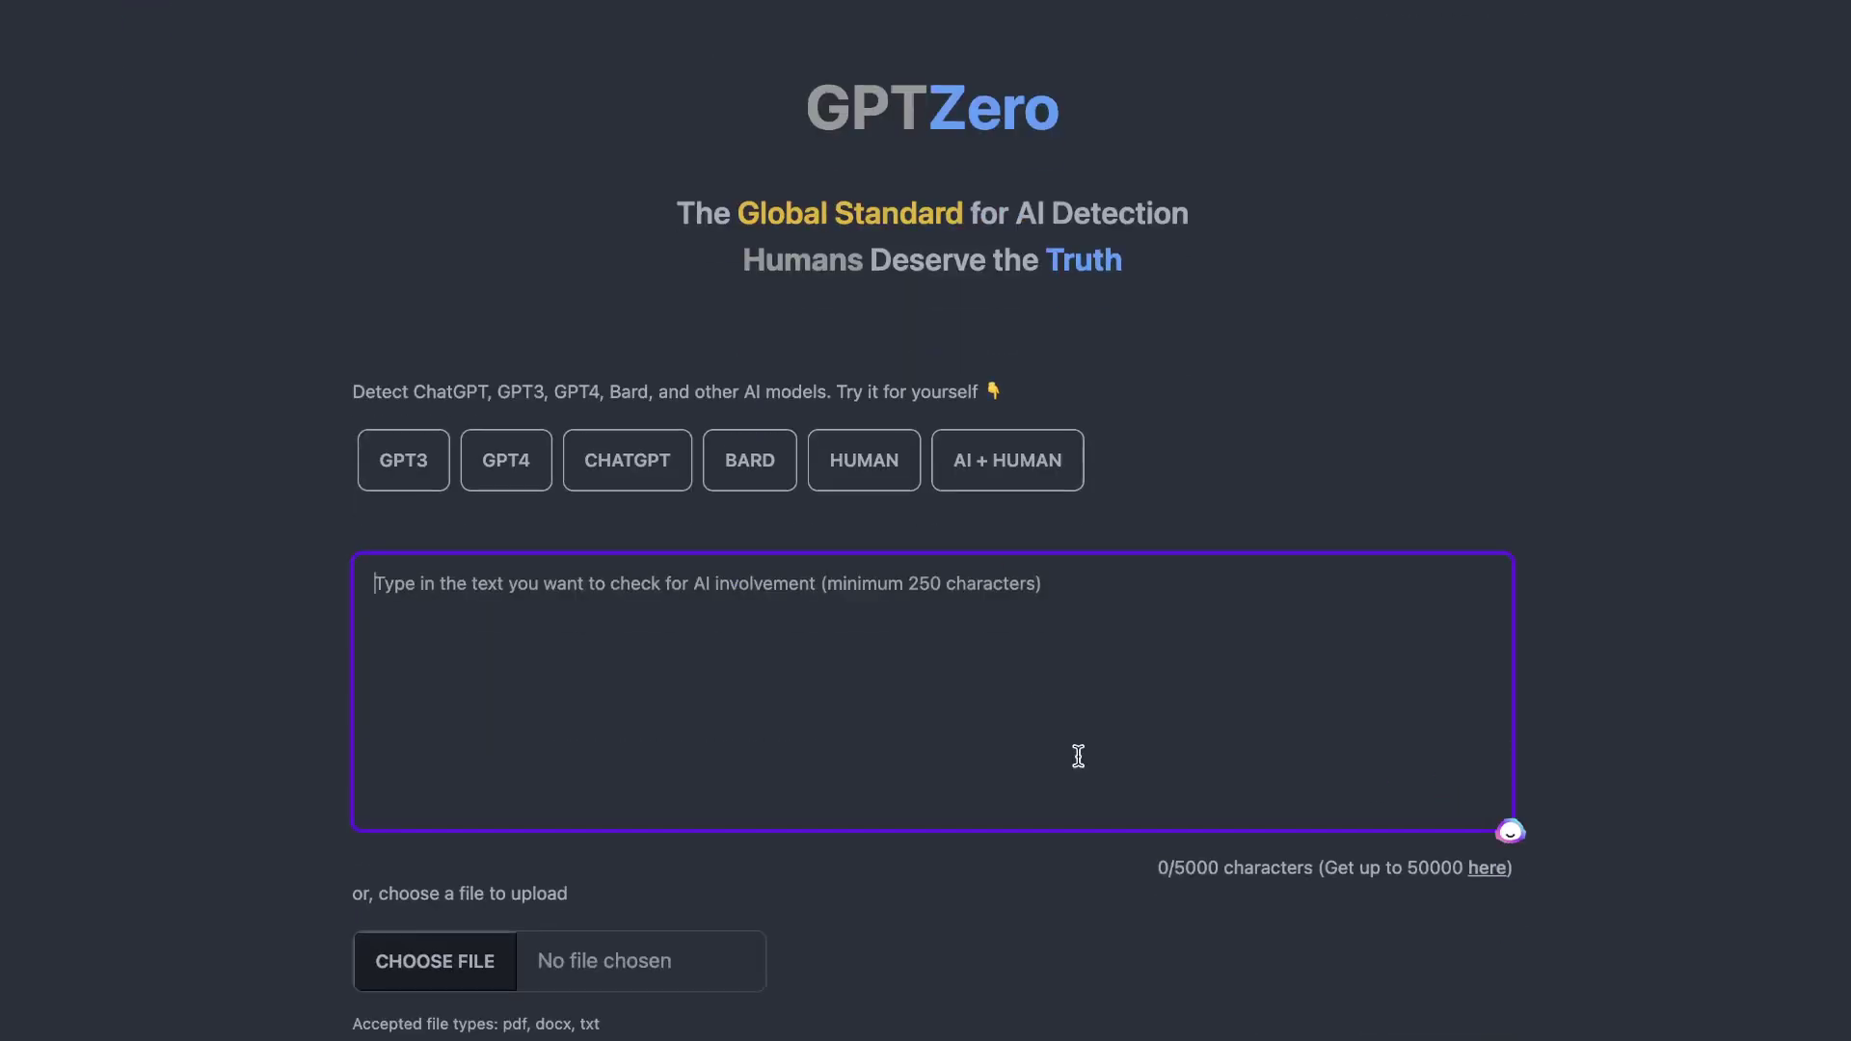
Paste the copied confidence article into GPTZero, get the results and view the verdict
key("super+v")
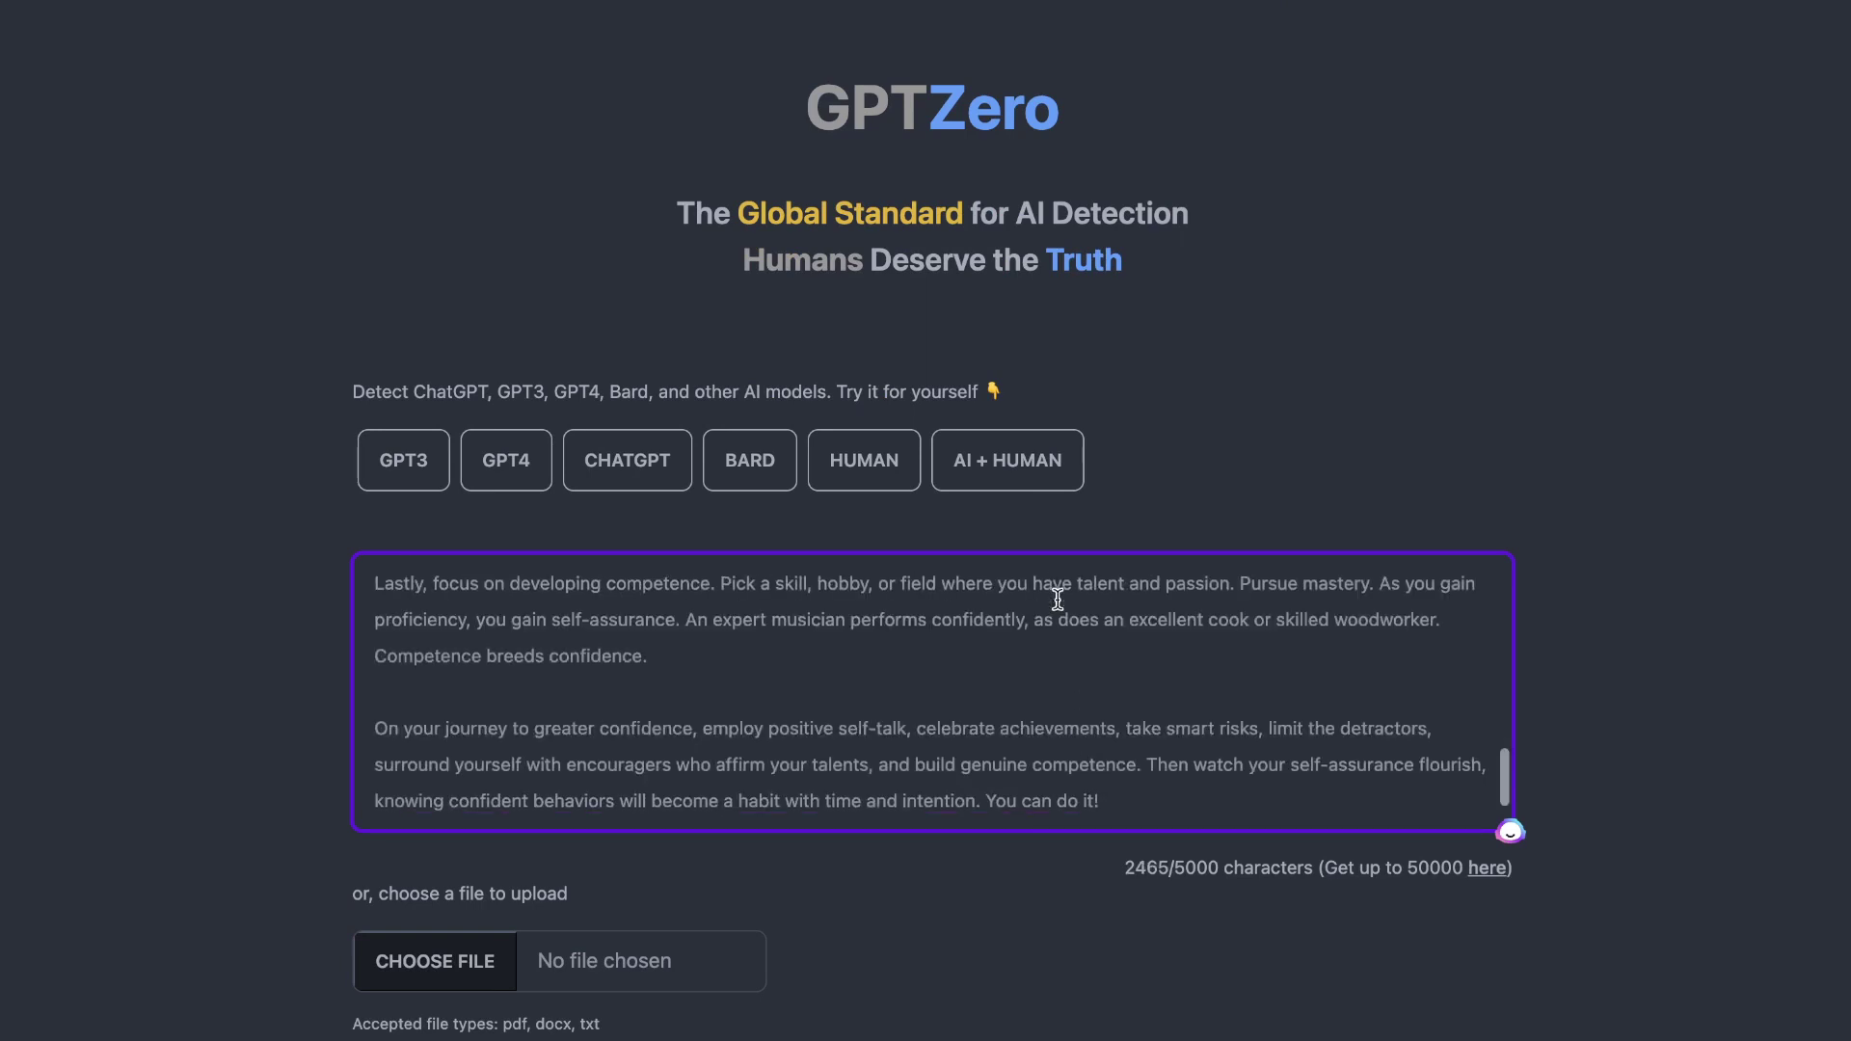
scroll(941, 838, "down", 5)
left_click(1419, 640)
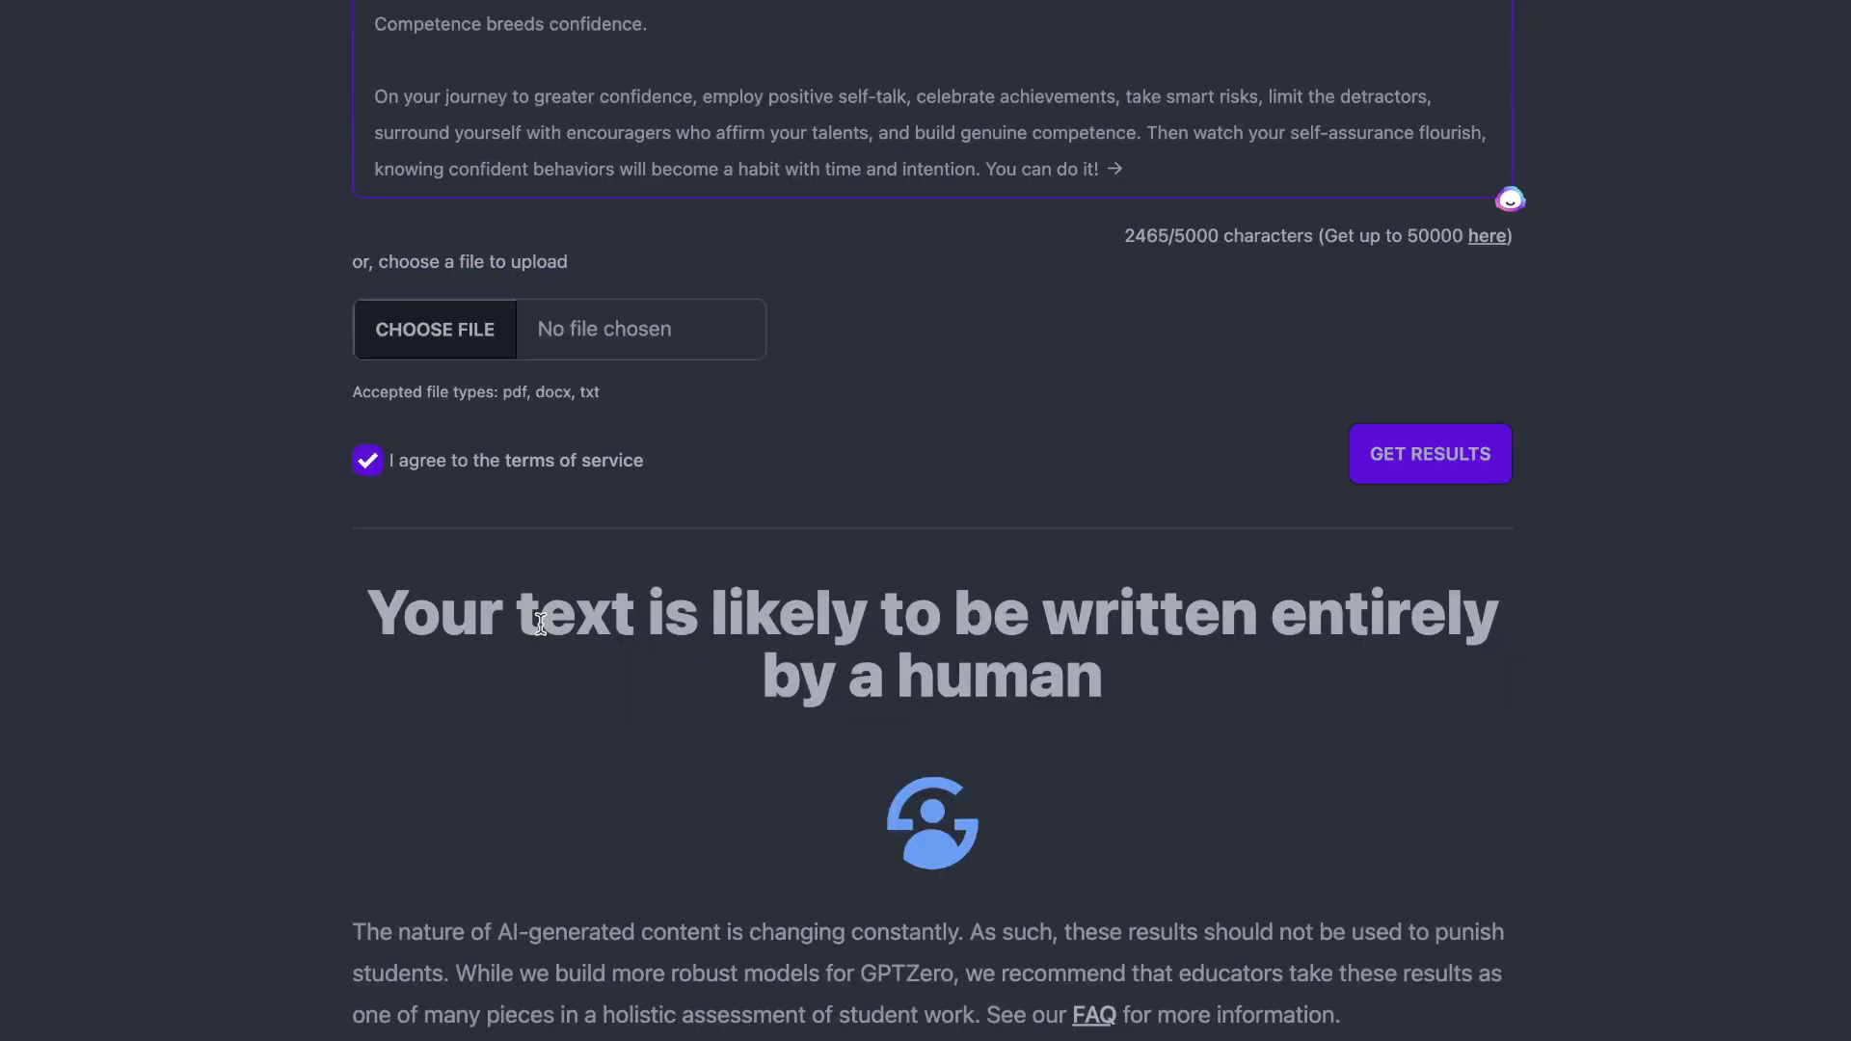
scroll(1002, 745, "down", 5)
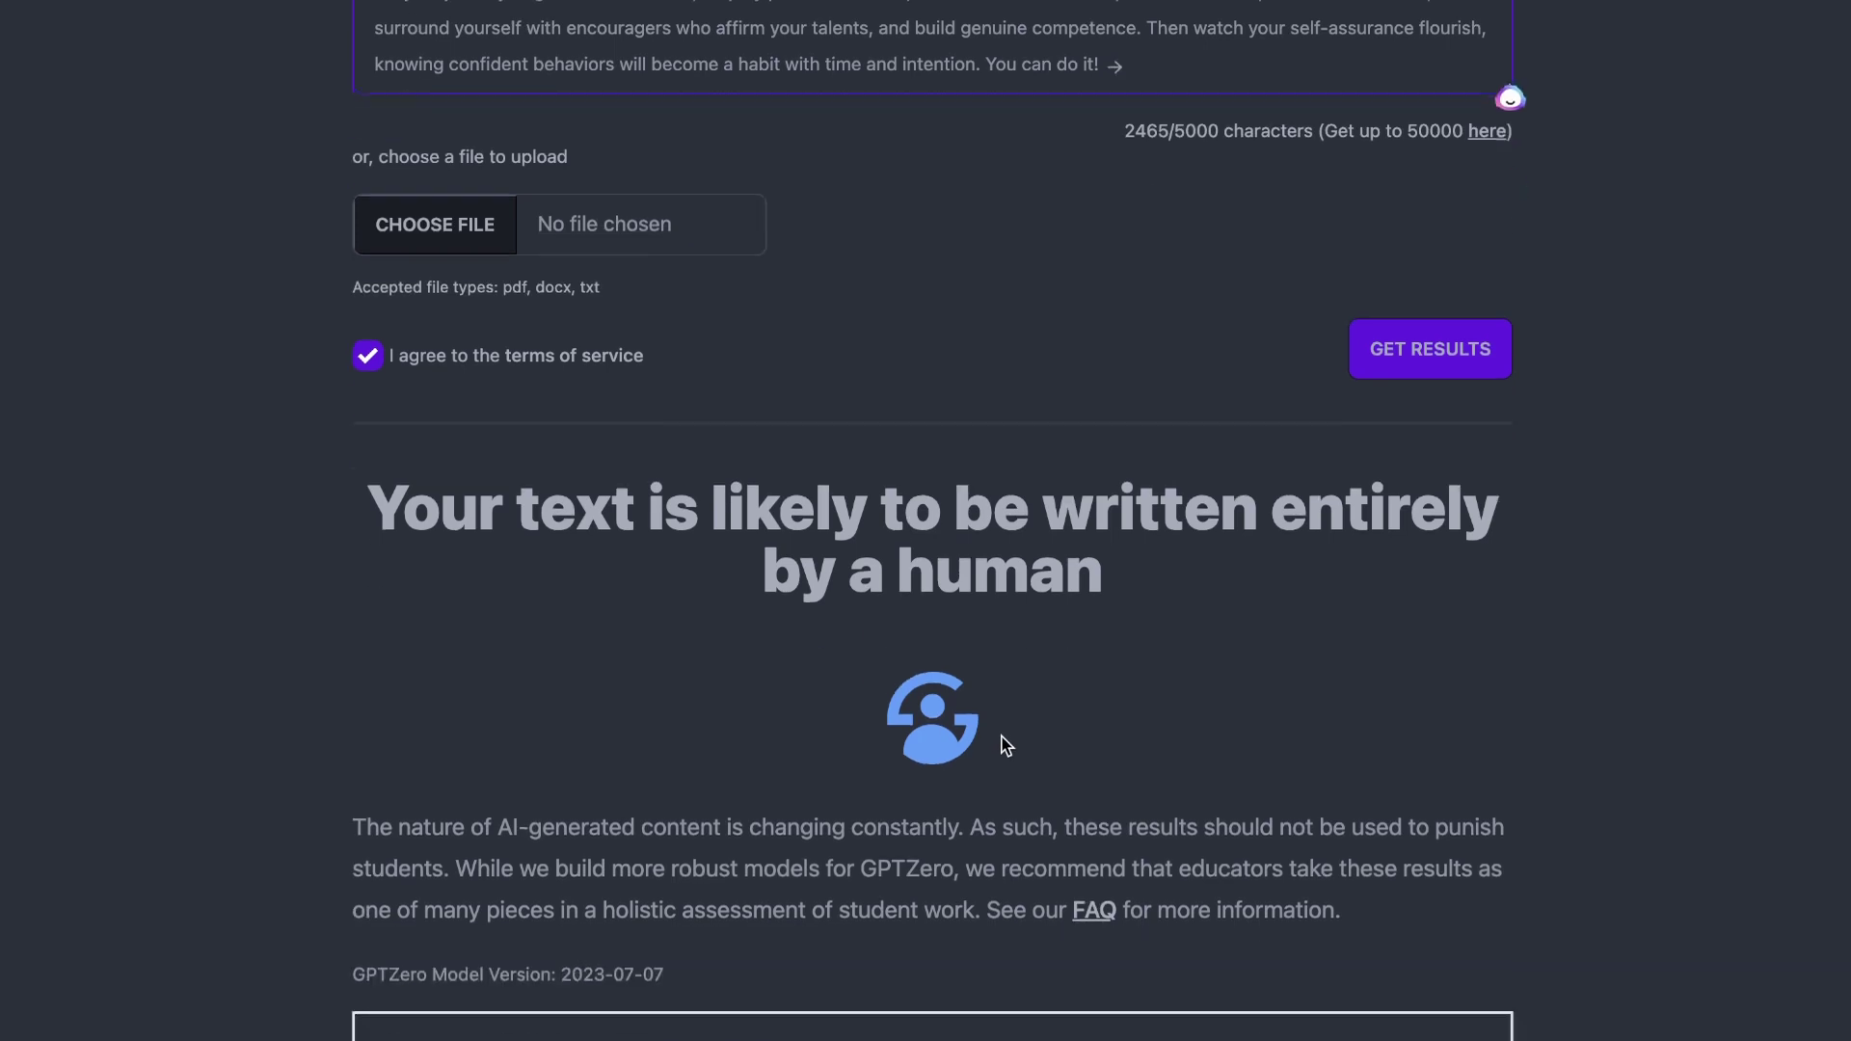
Go back to the Claude chat and go through the writing tips and the 500-word confidence prompt with its article
scroll(1003, 744, "up", 8)
scroll(1238, 569, "up", 6)
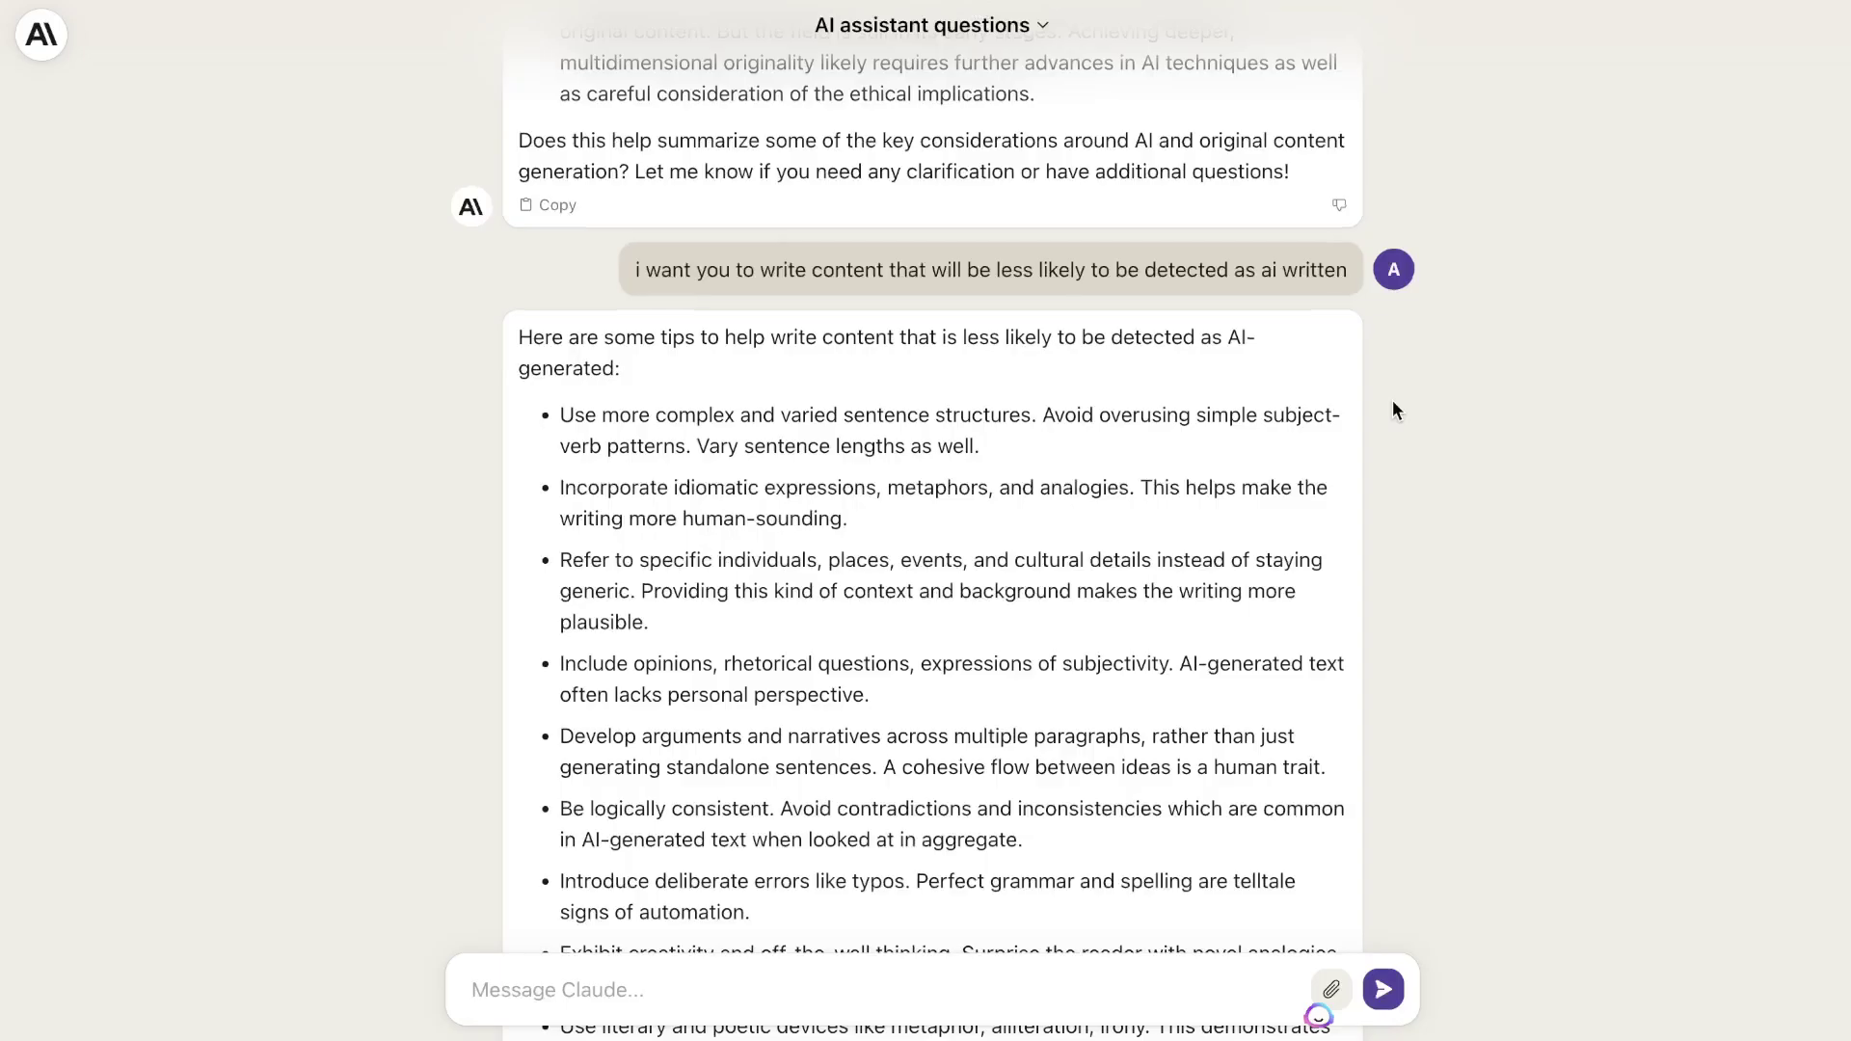
scroll(1392, 409, "down", 1)
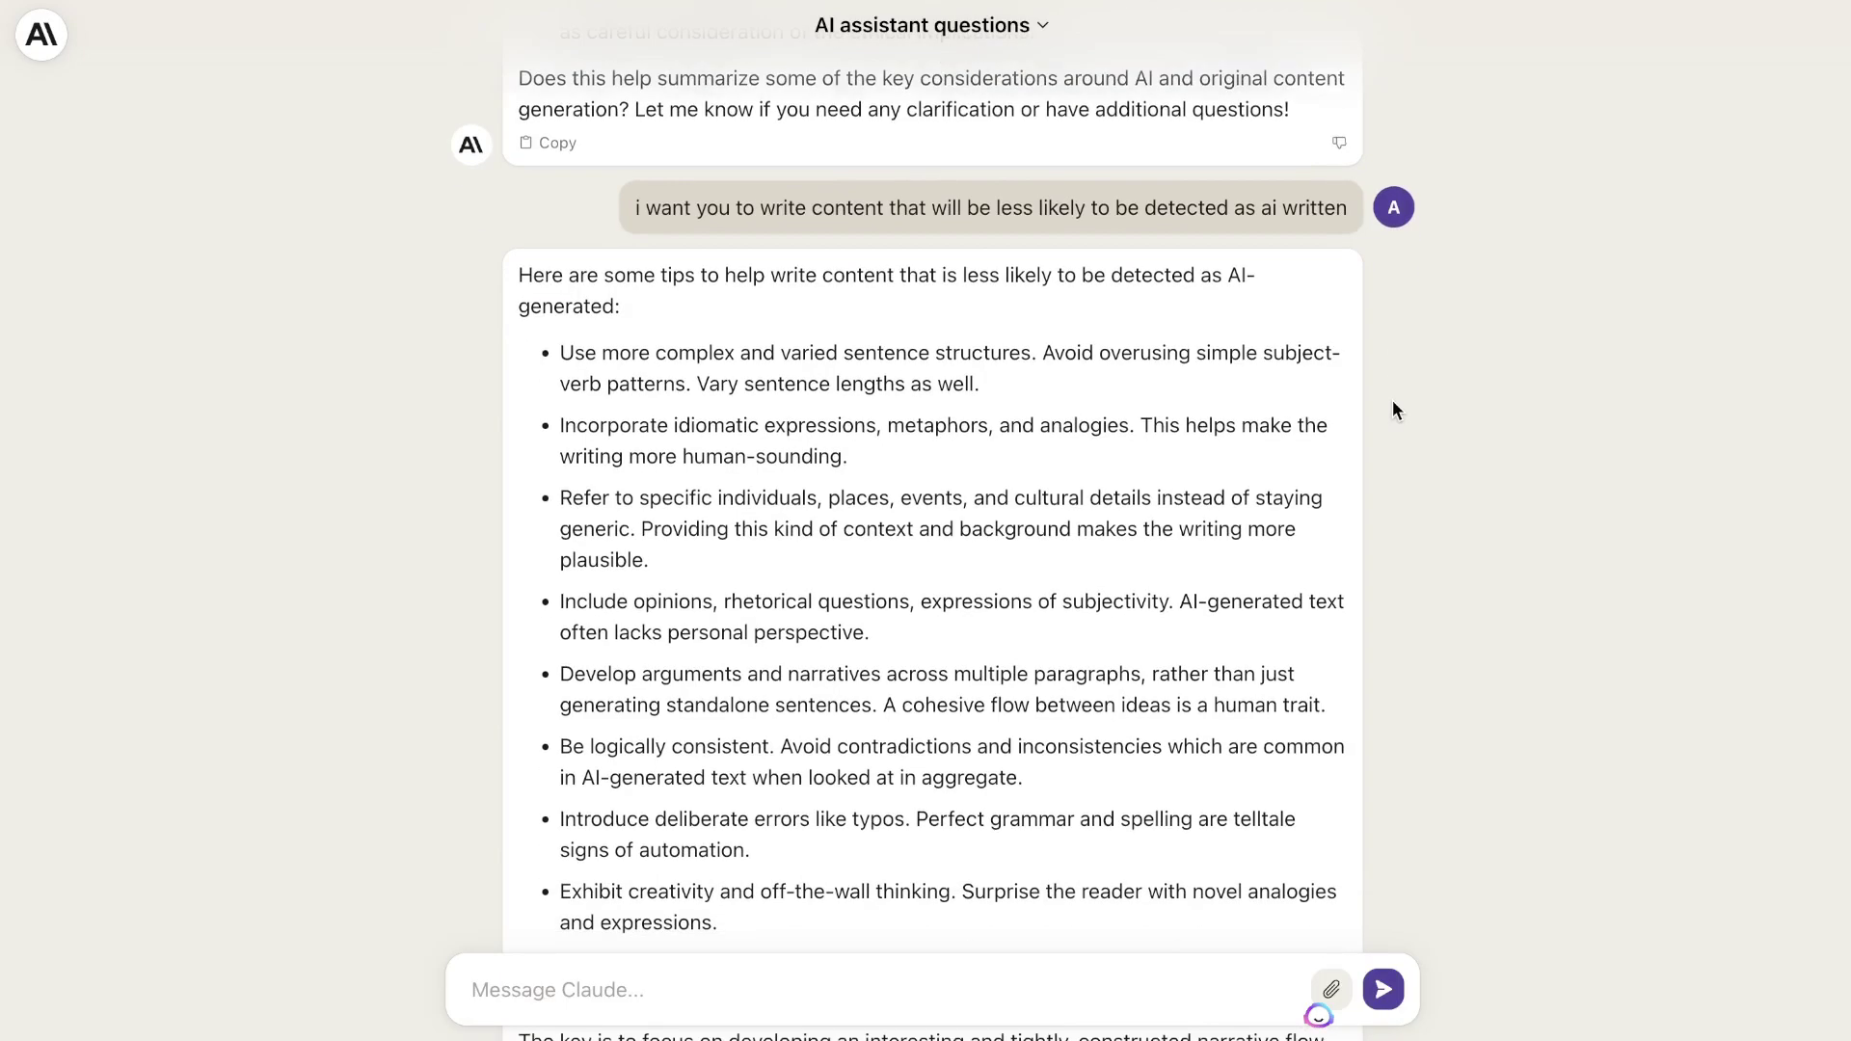
scroll(998, 431, "down", 10)
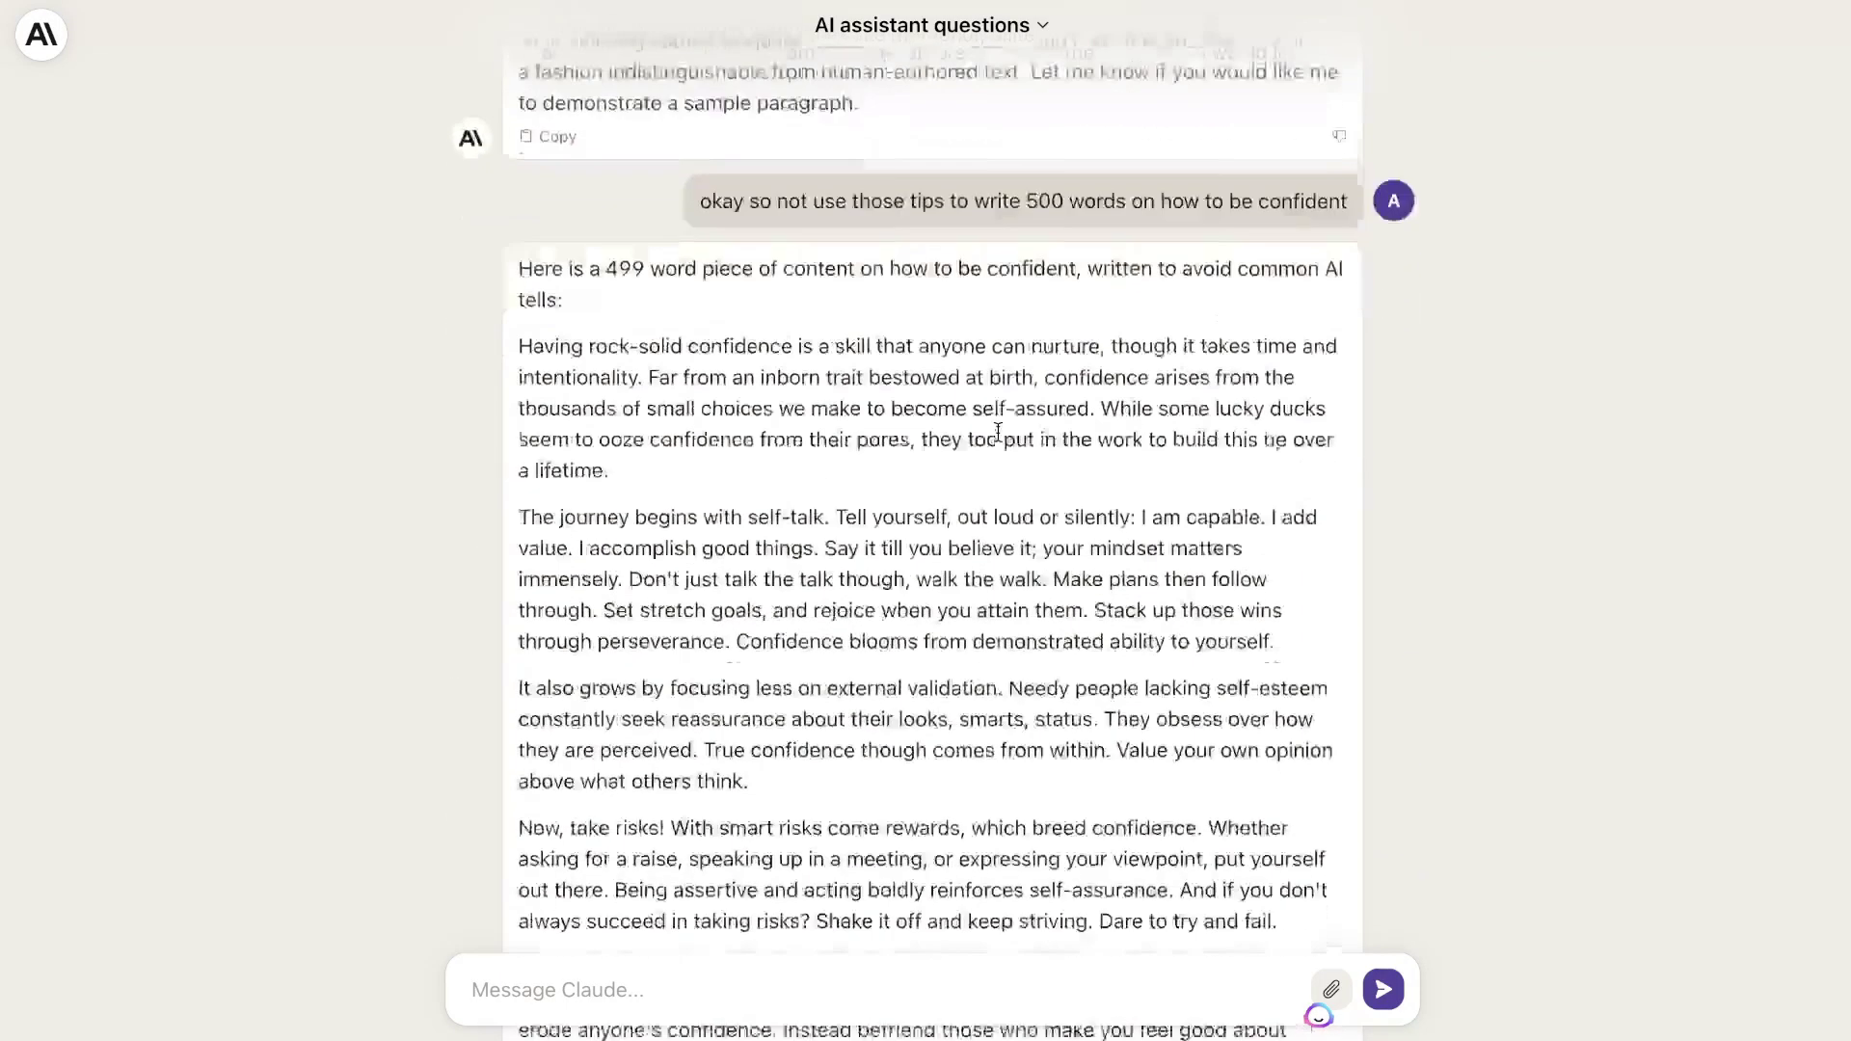
scroll(997, 430, "down", 10)
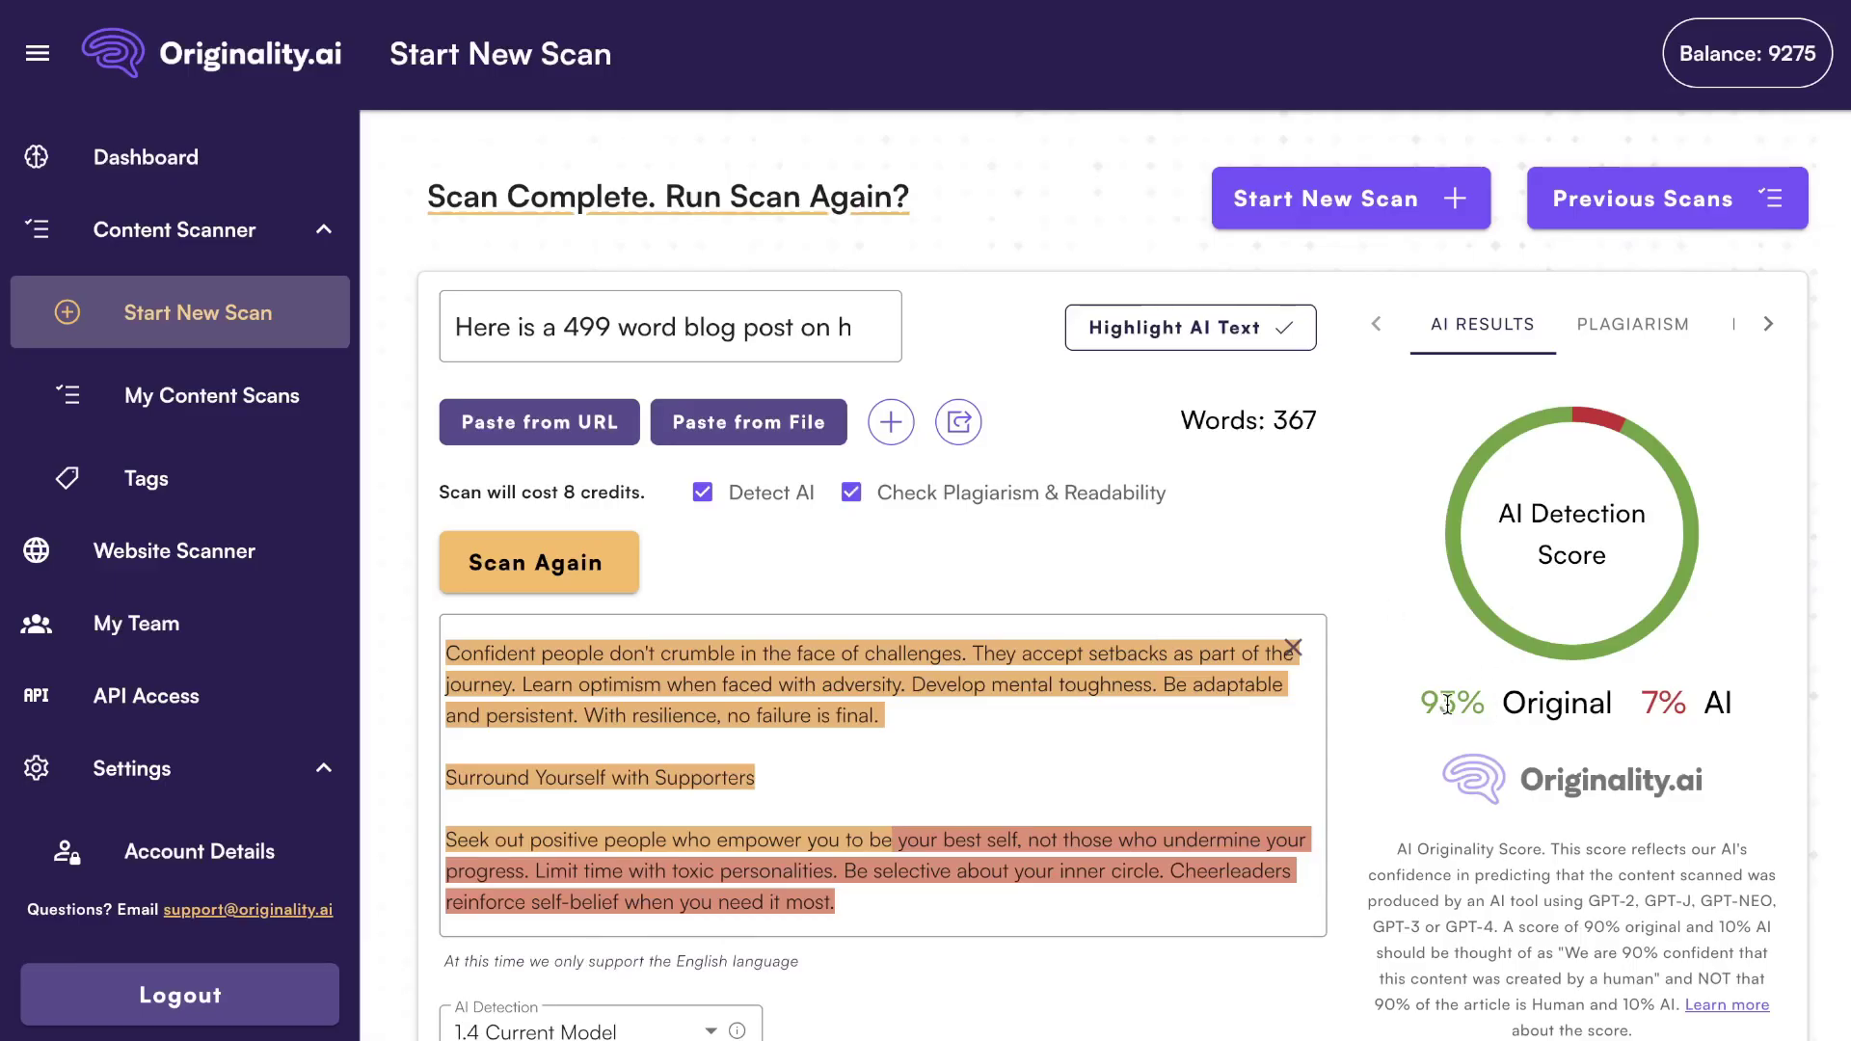
Highlight the confidence blog post's Original score in Originality.ai and return to the writing tips in the Claude chat
left_click_drag(1413, 717, 1615, 713)
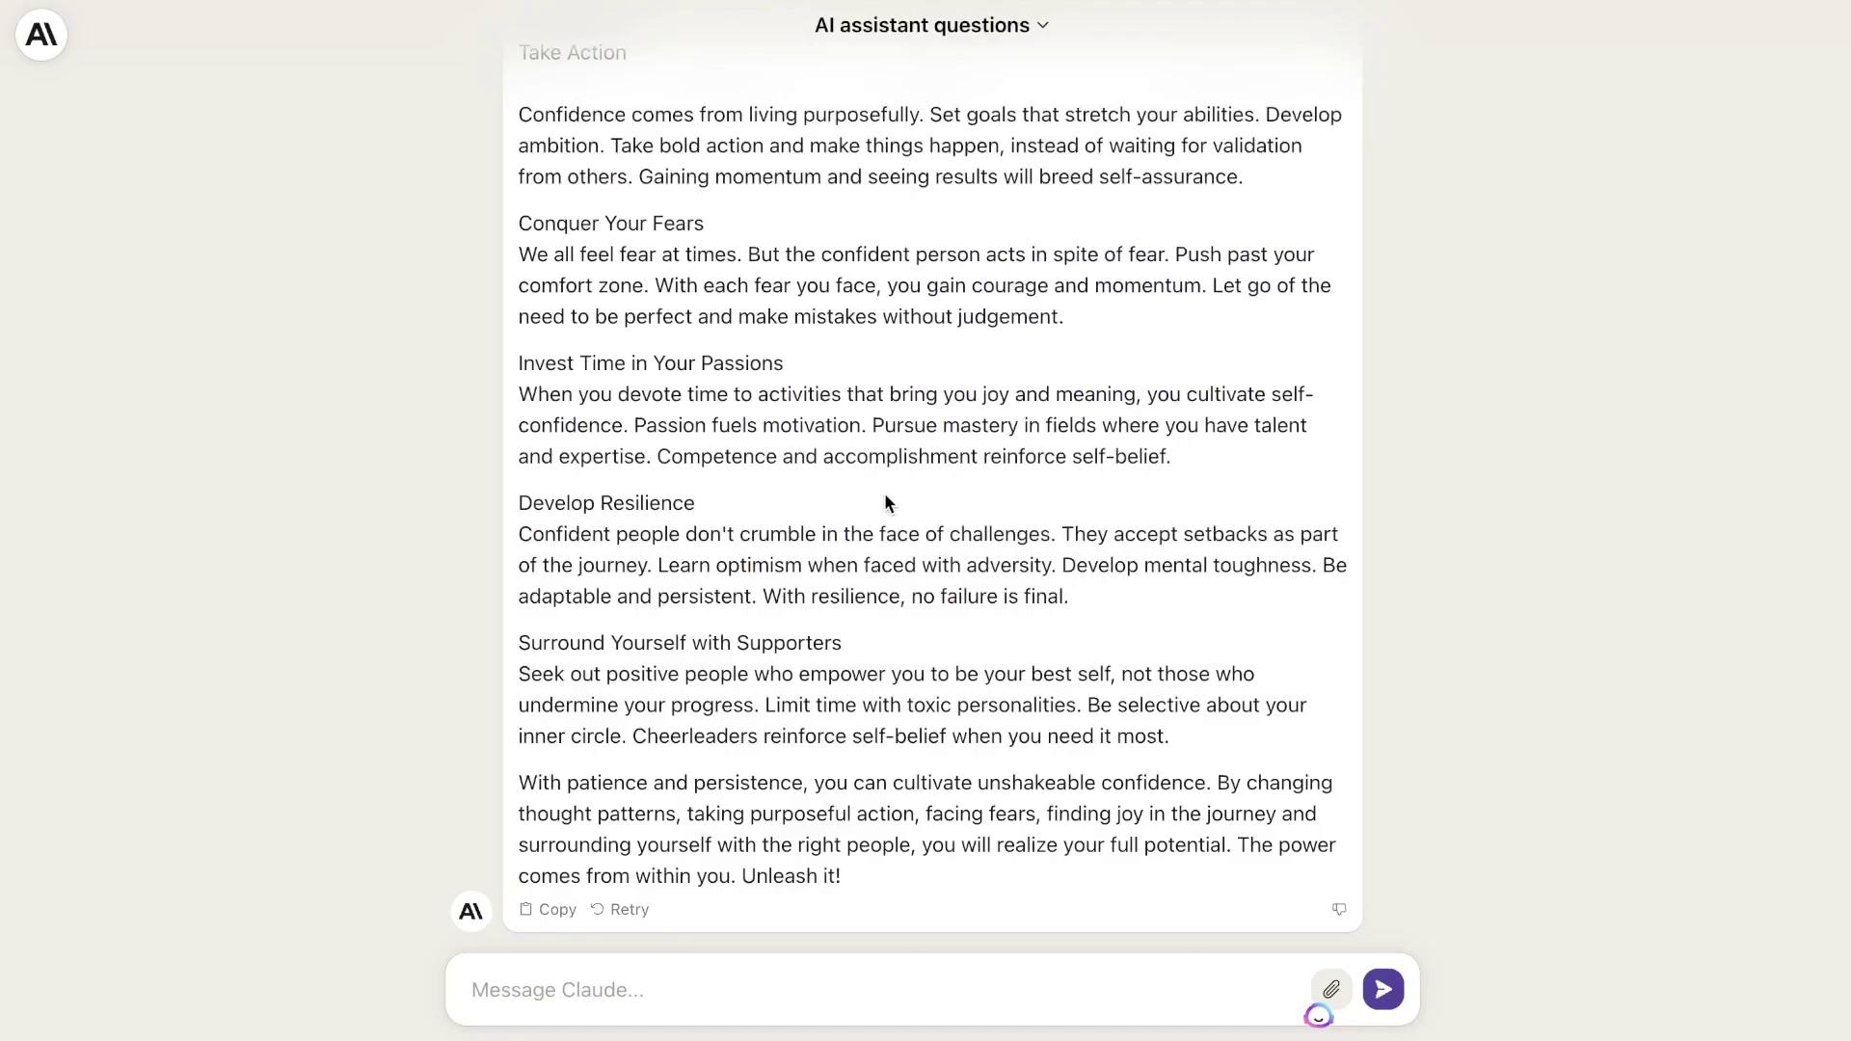
scroll(888, 501, "up", 20)
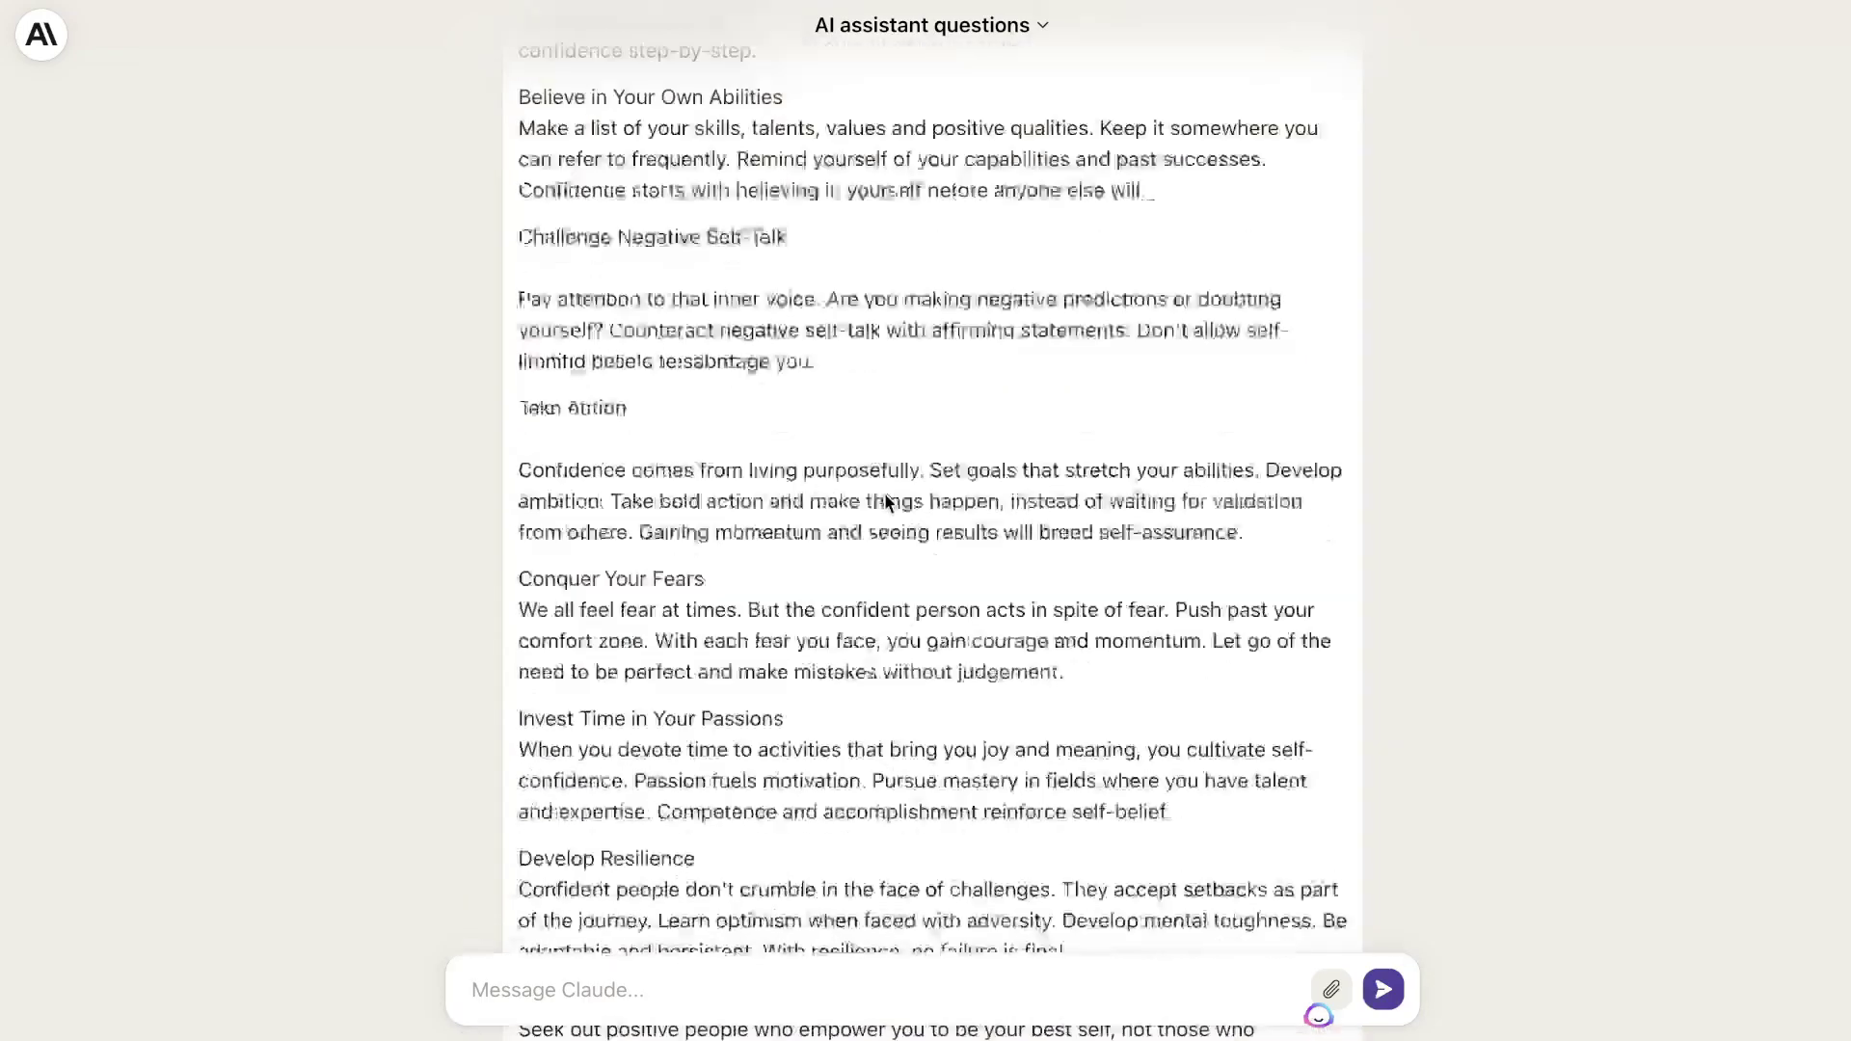
scroll(888, 501, "up", 15)
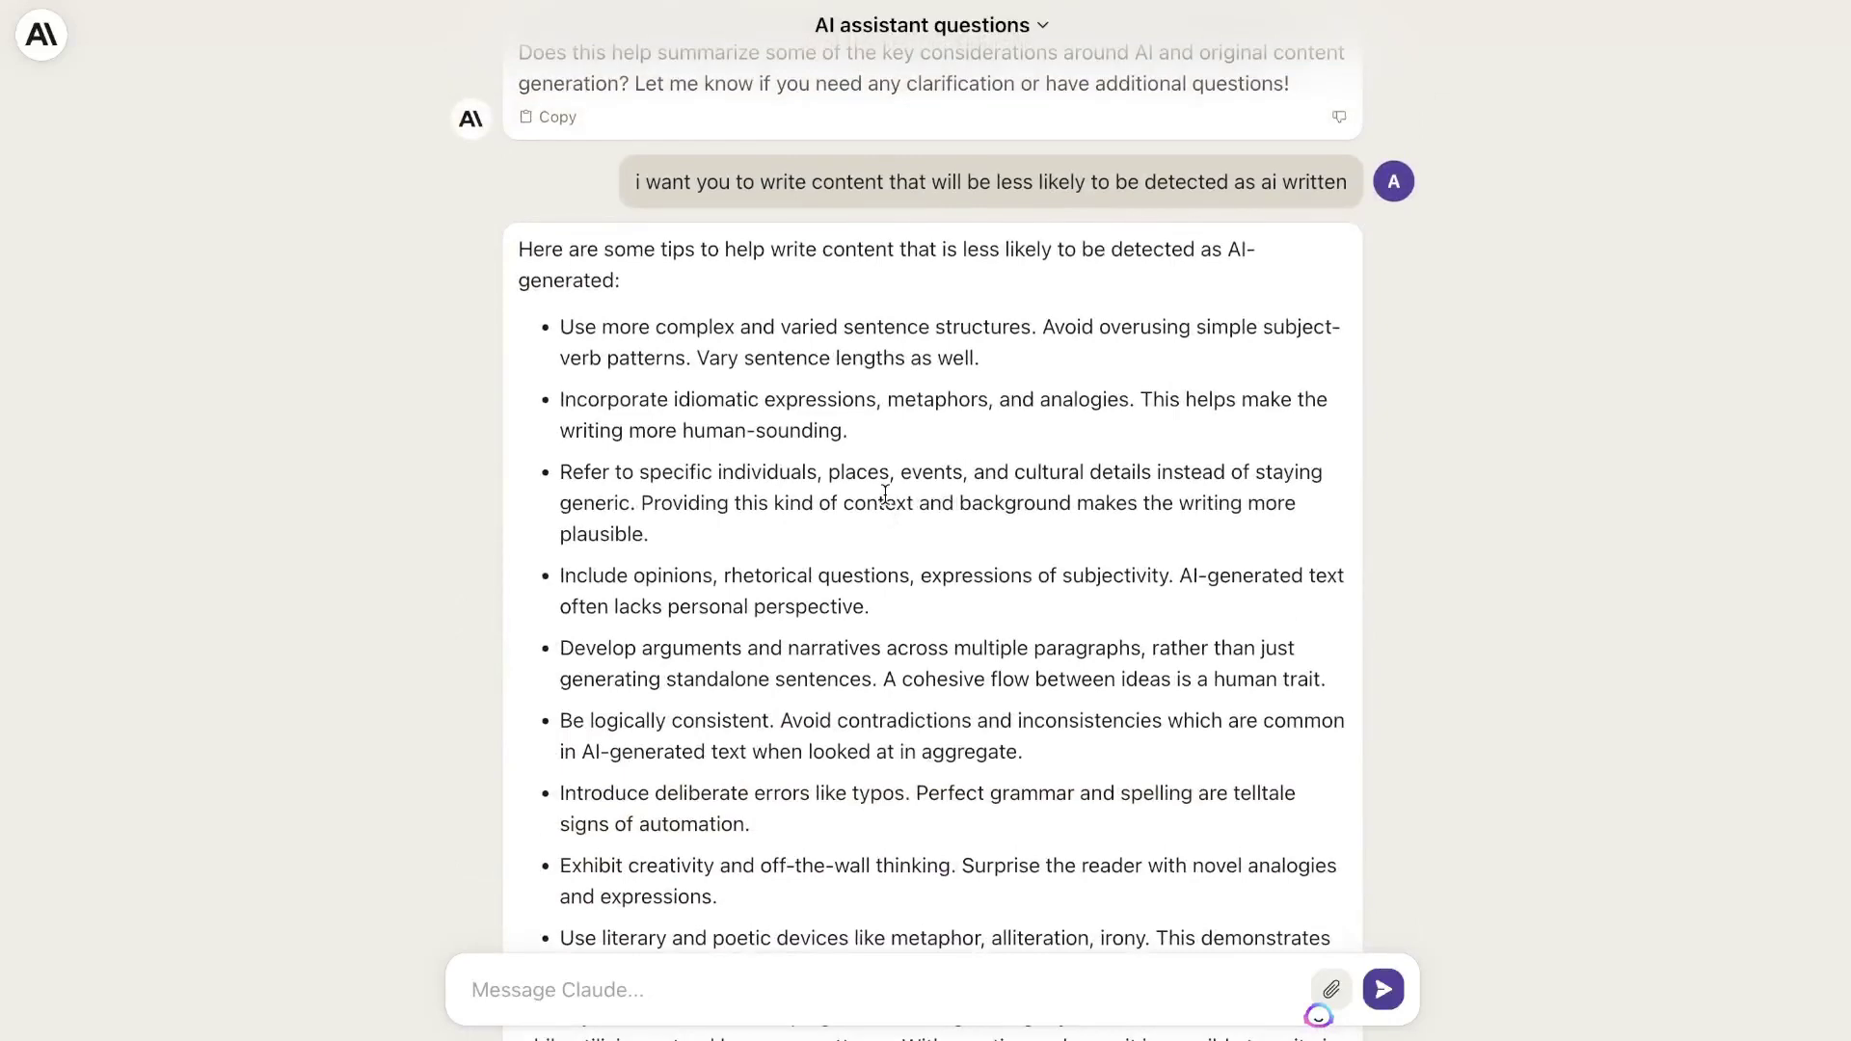
Switch to Writer's AI Content Detector and analyze the pasted confidence blog post text
scroll(884, 493, "down", 3)
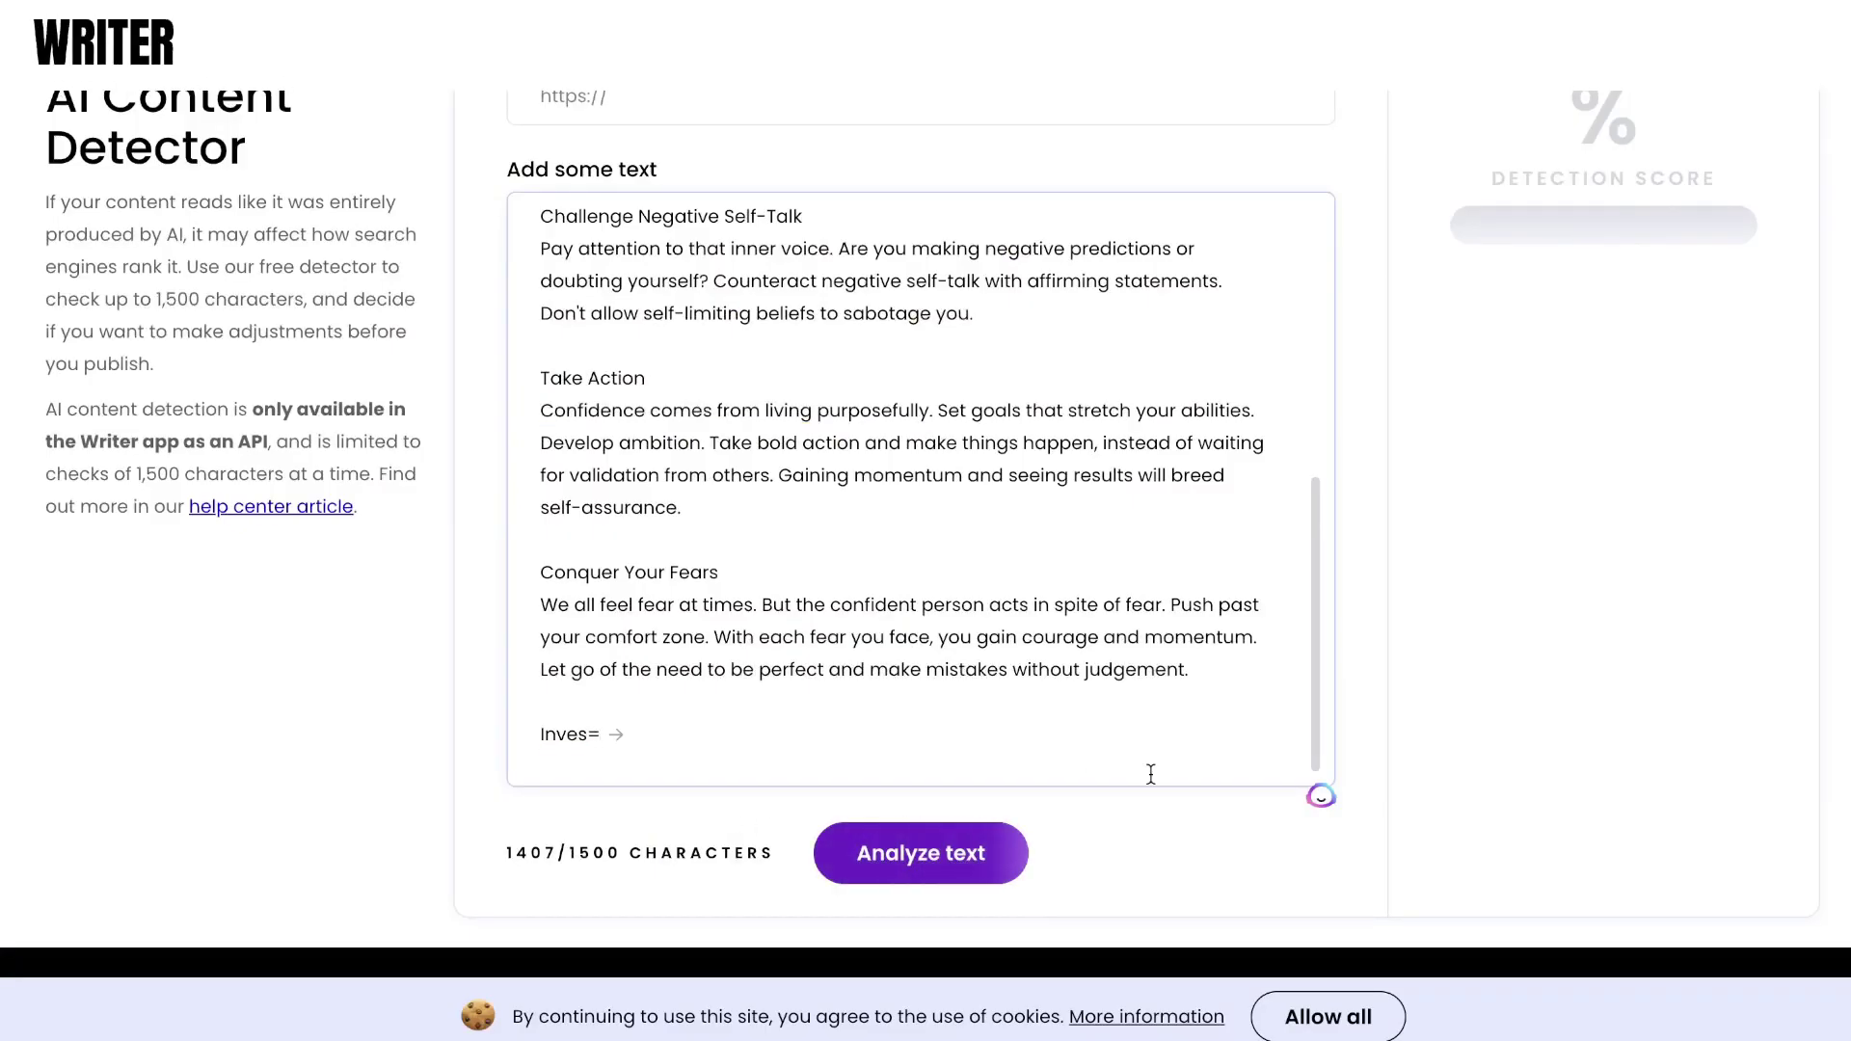
scroll(1382, 413, "up", 1)
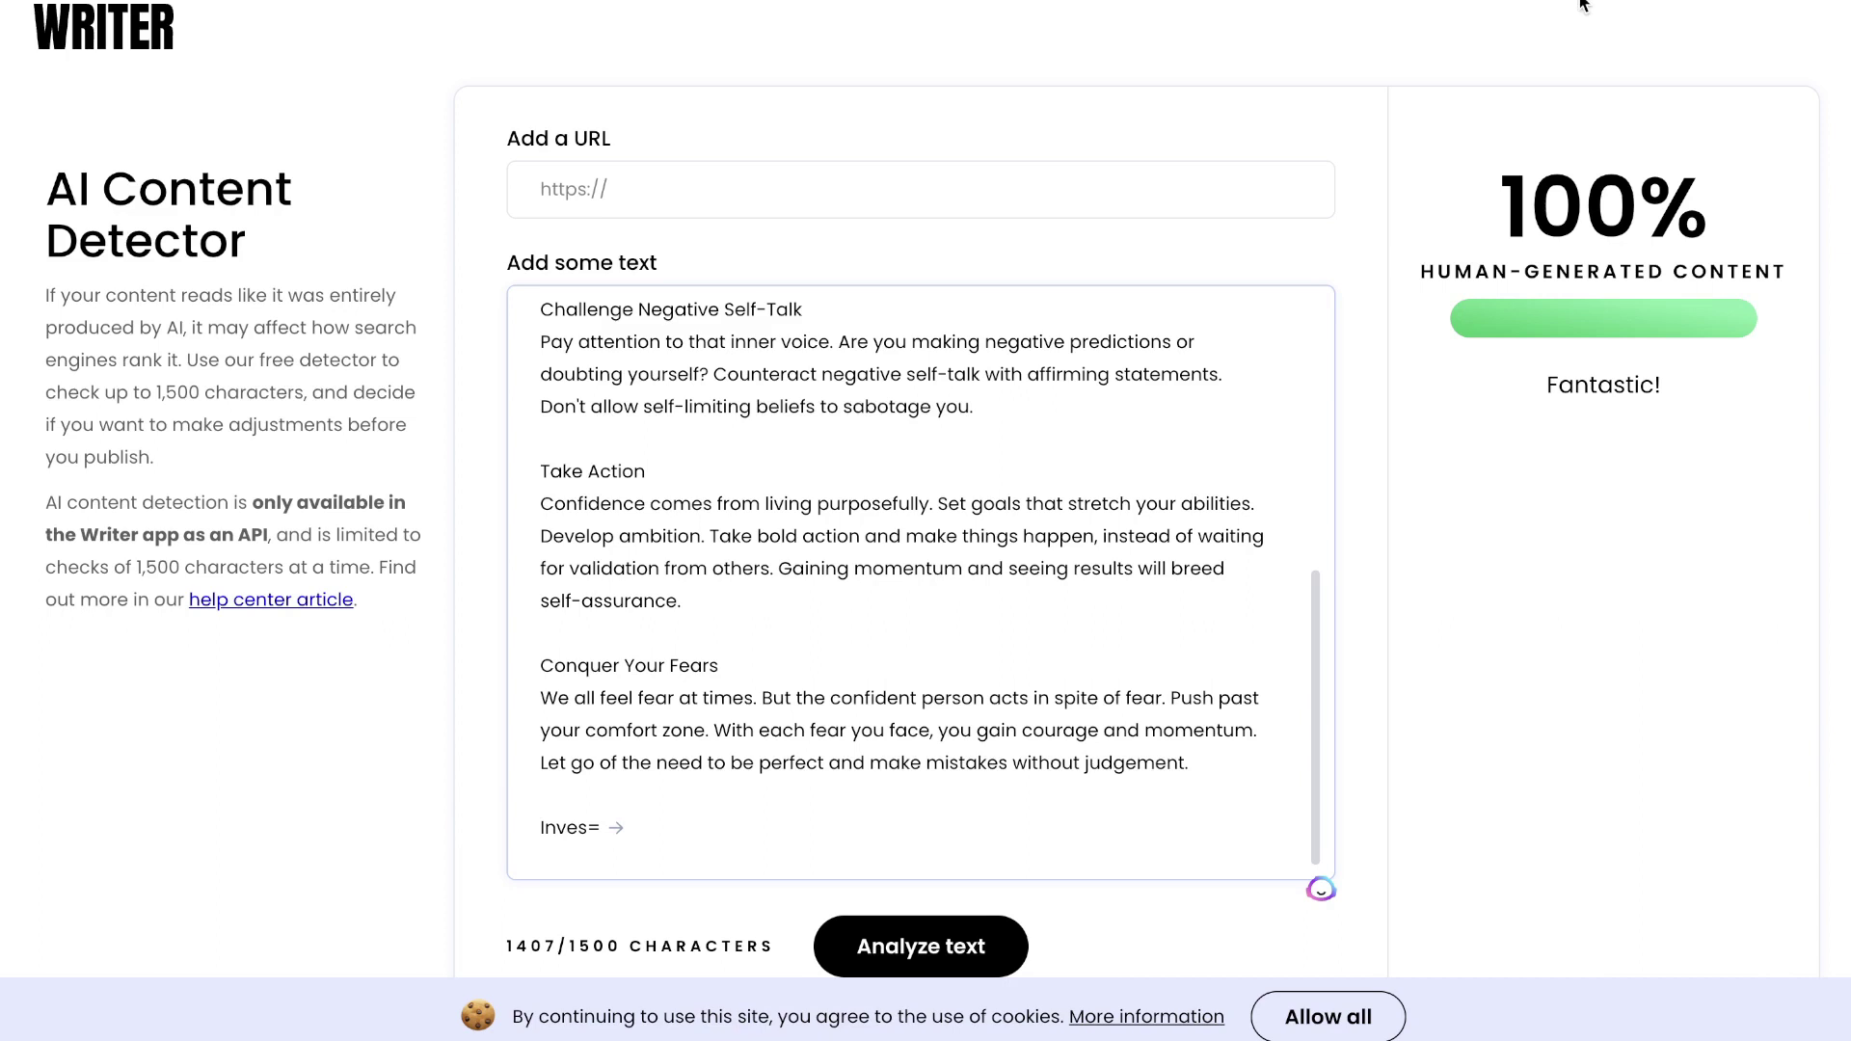
Switch to the Claude chat, review the blog post about how to become a millionaire, and copy it
mouse_move(1582, 4)
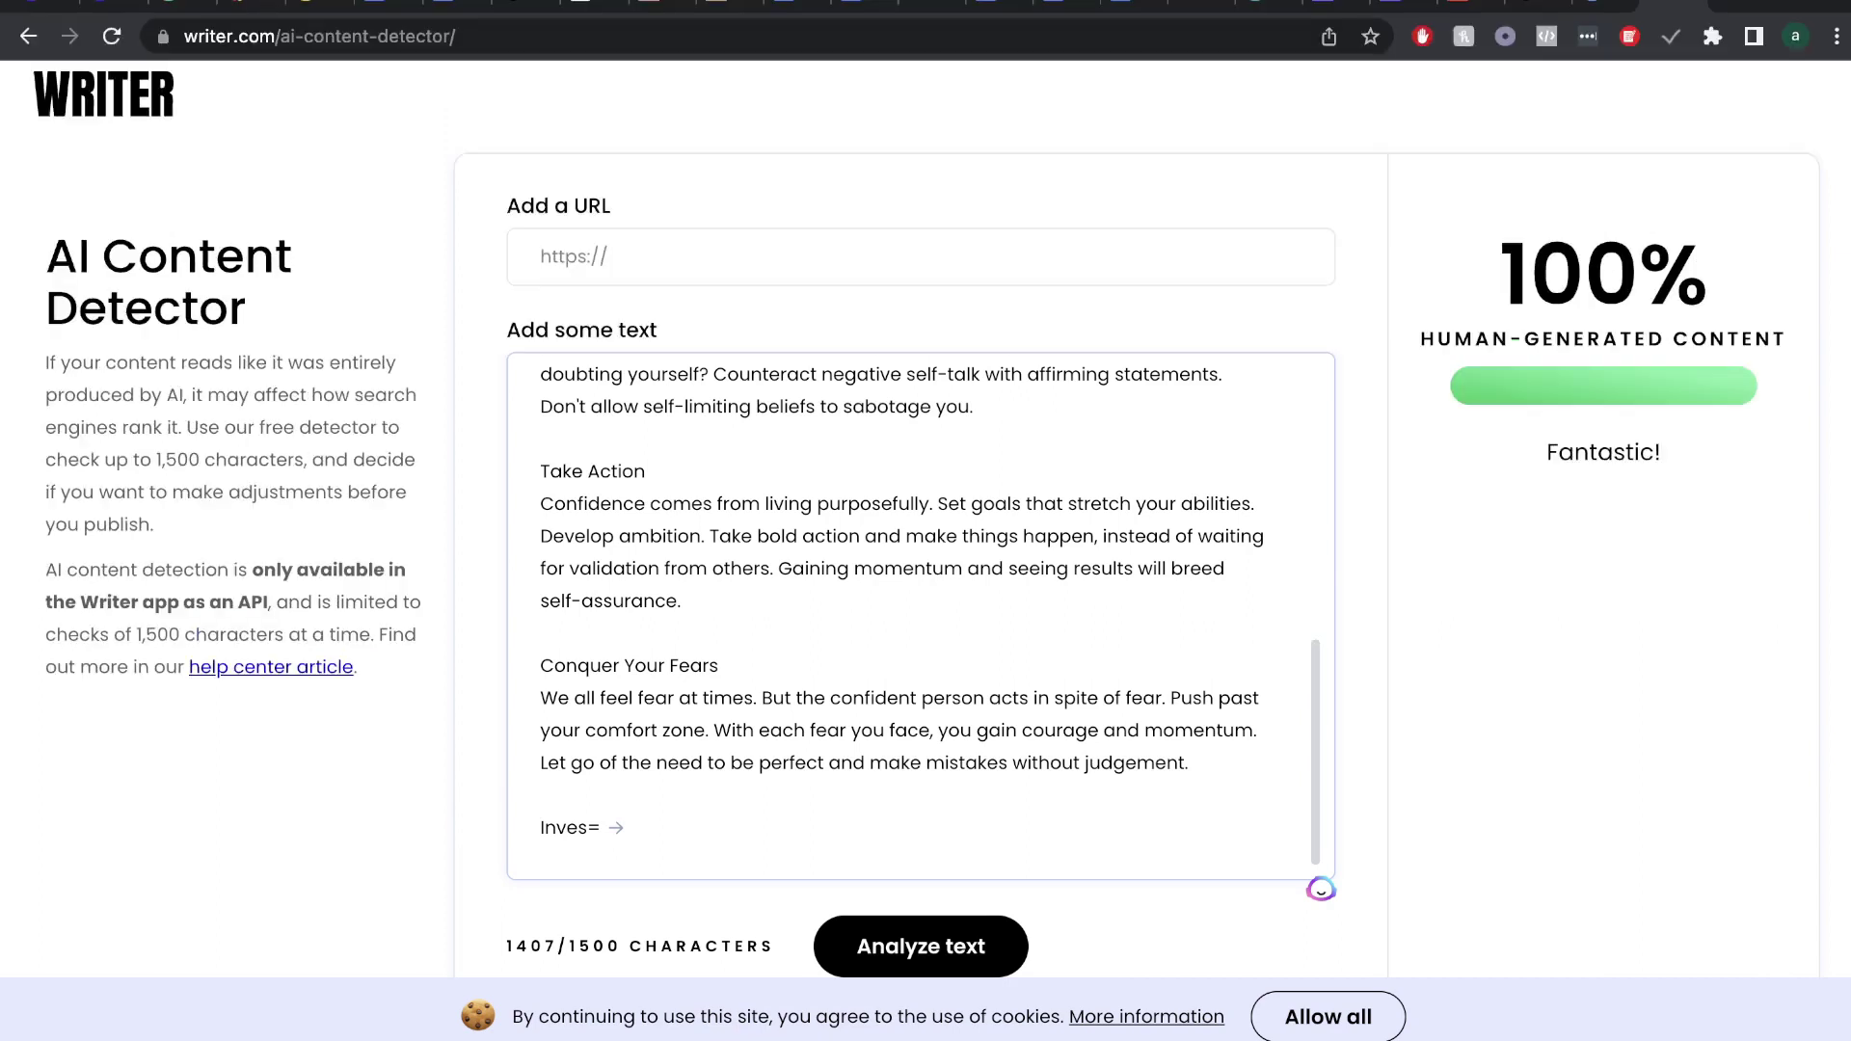
left_click(749, 20)
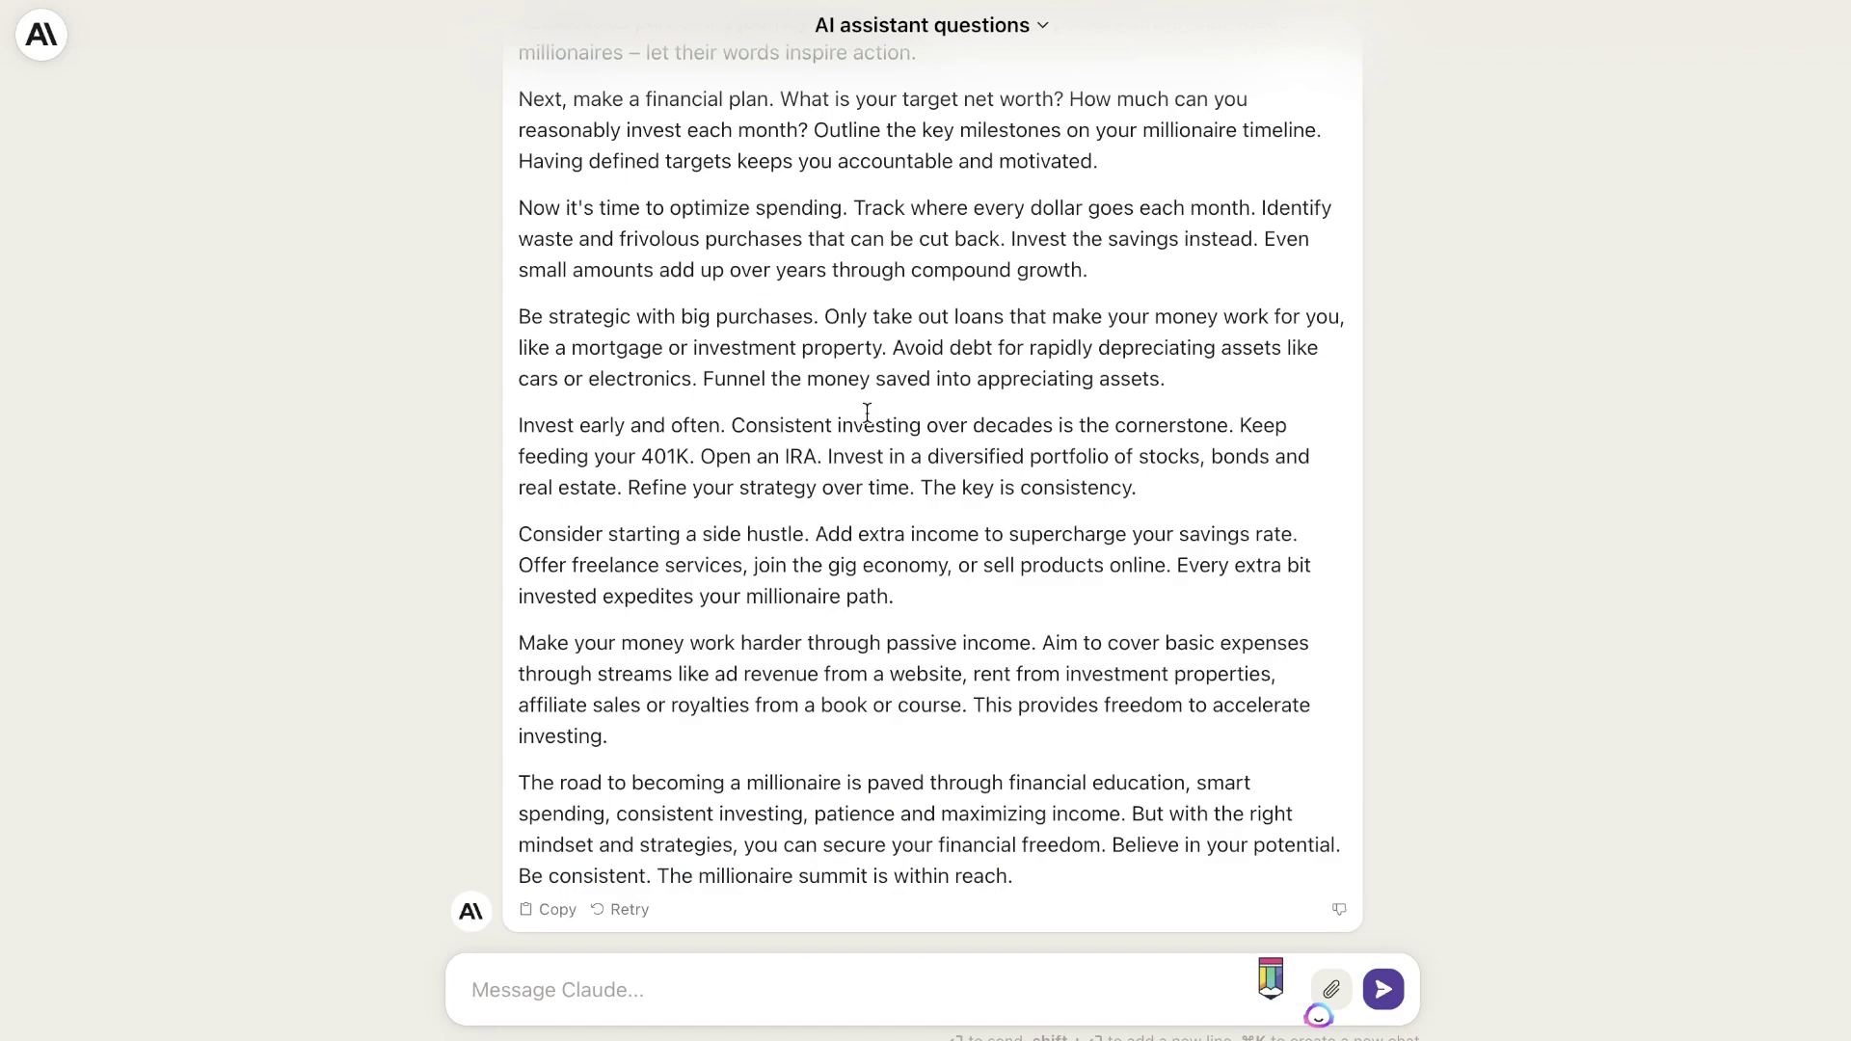
scroll(867, 413, "up", 10)
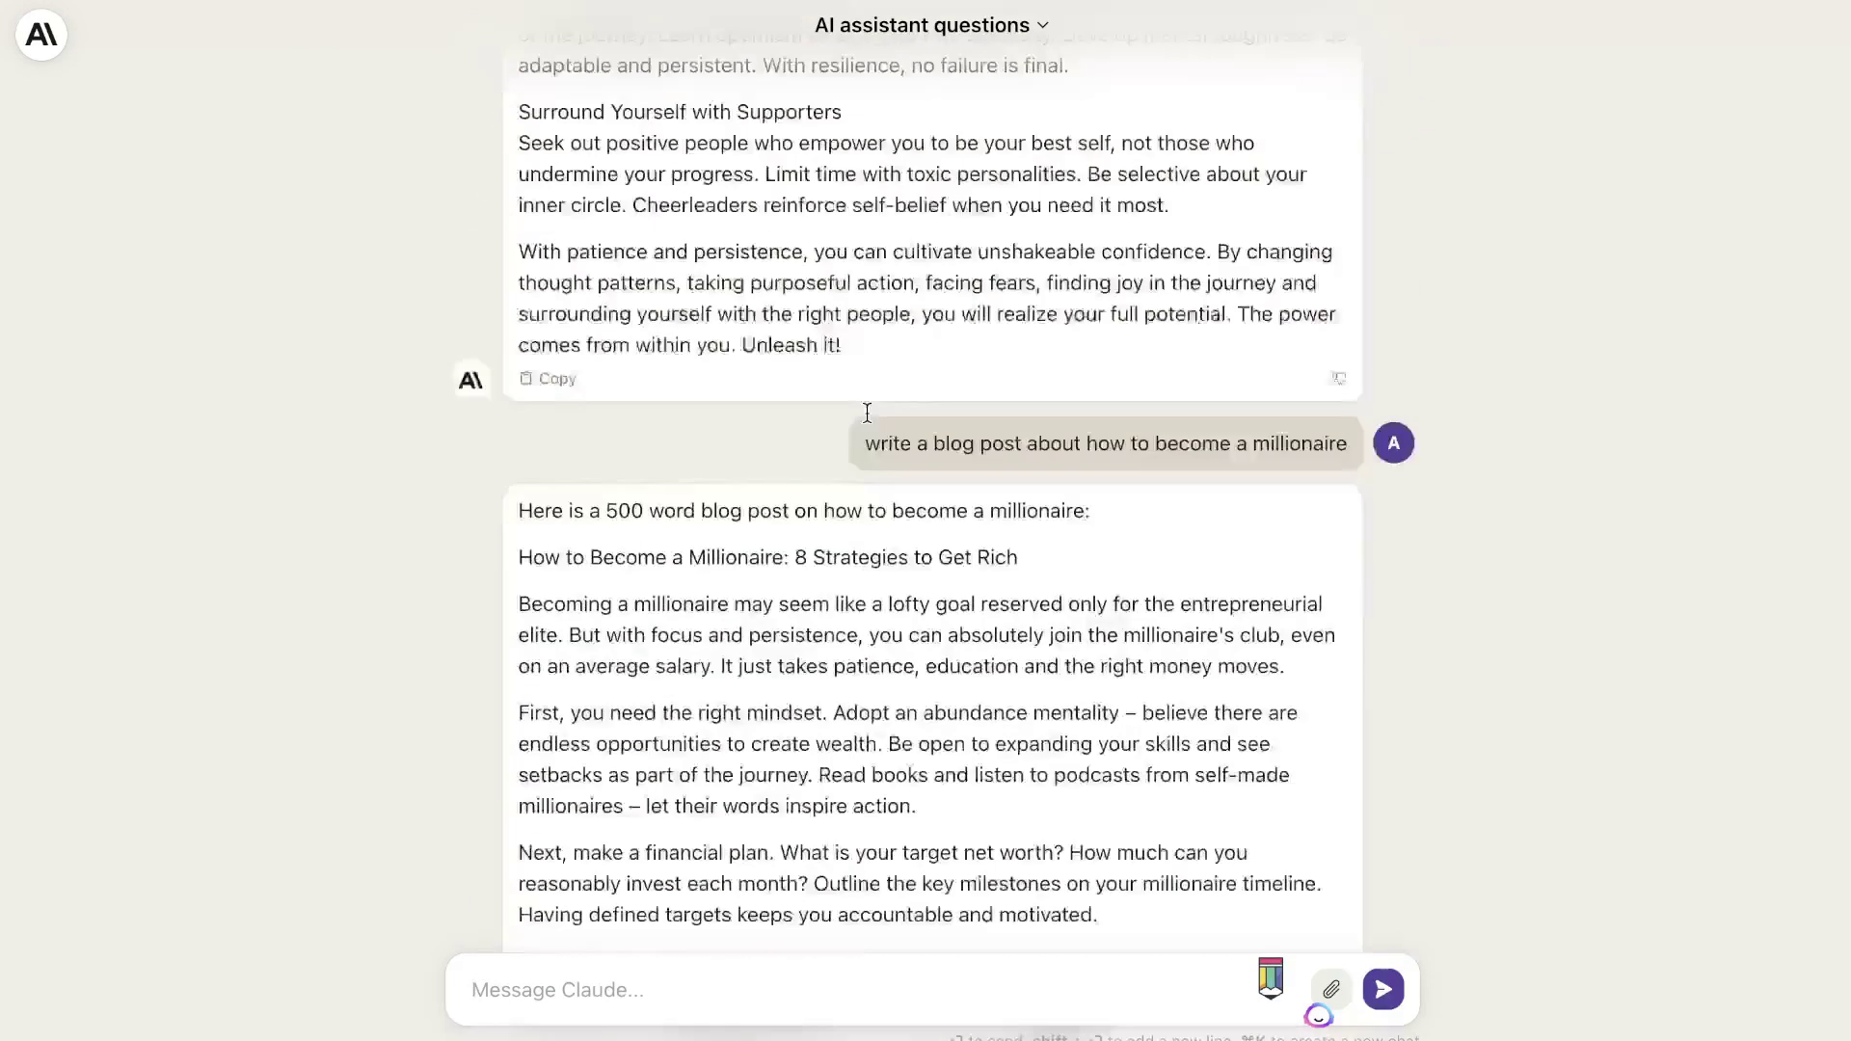
scroll(871, 422, "down", 5)
scroll(868, 422, "down", 3)
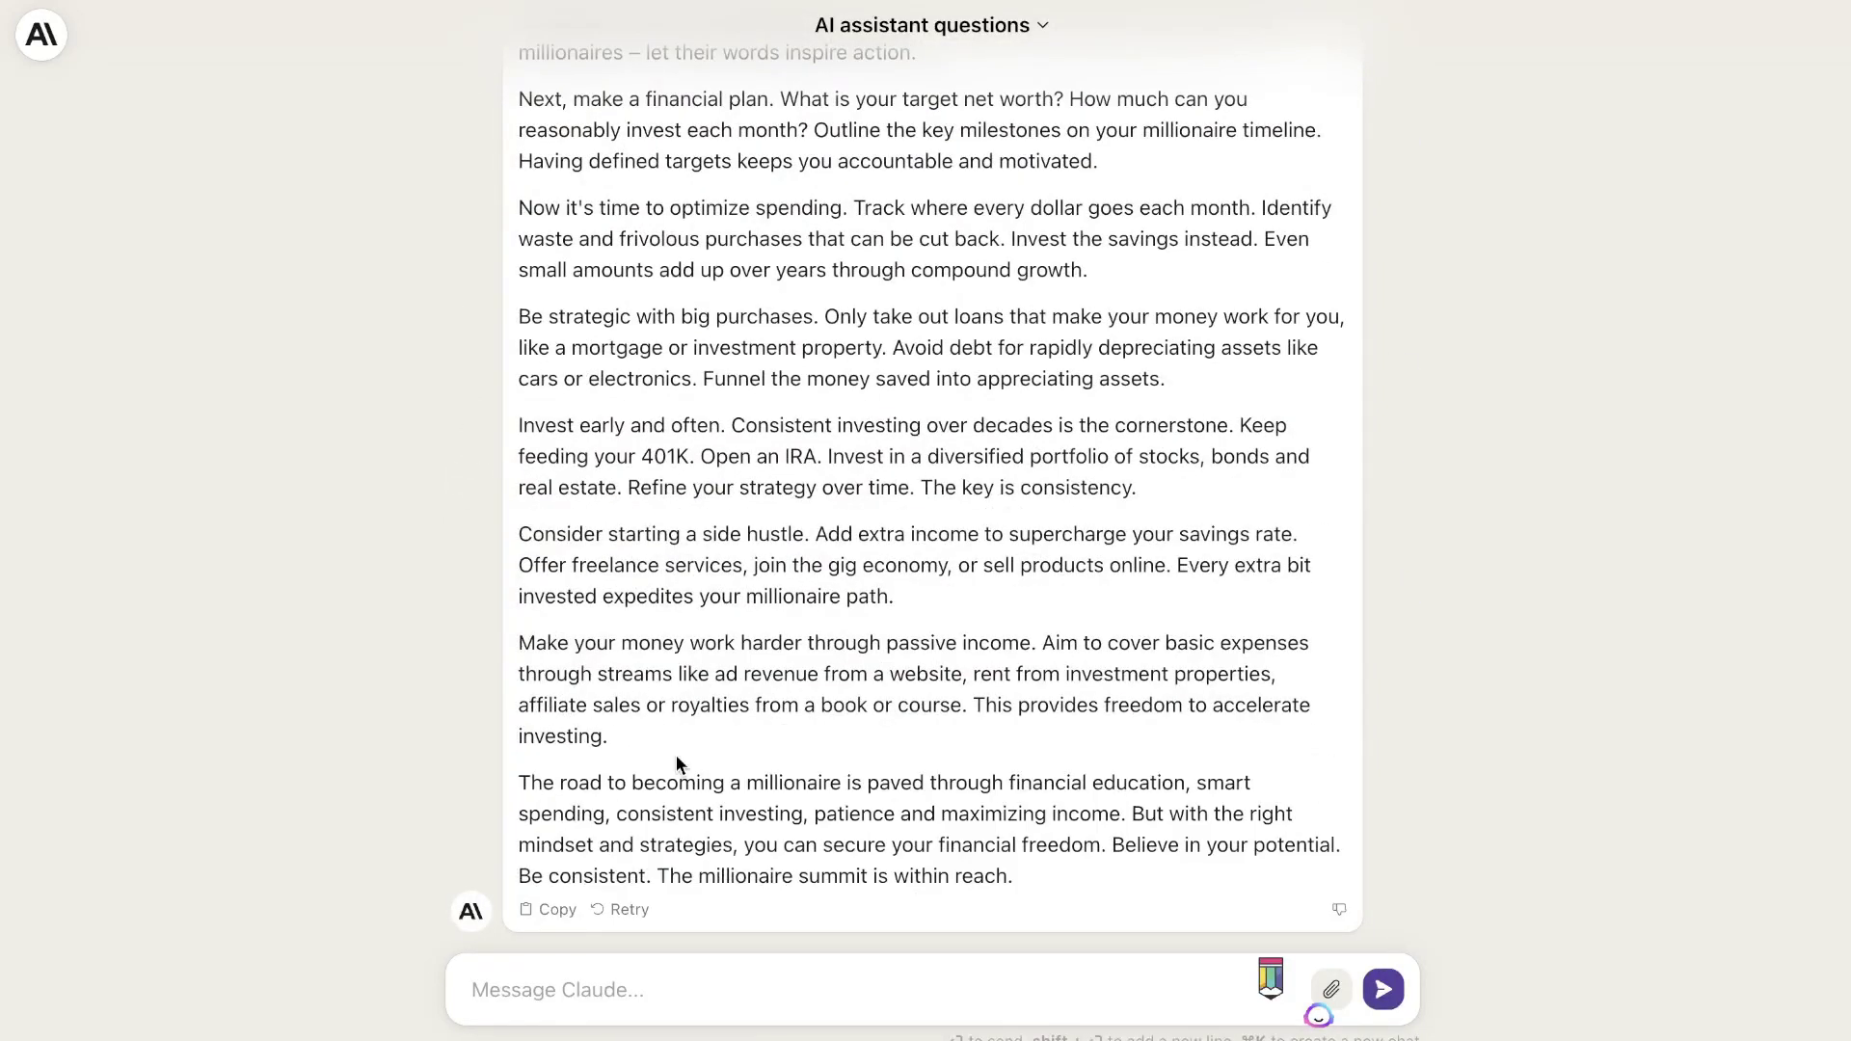
left_click(540, 911)
scroll(1074, 239, "up", 5)
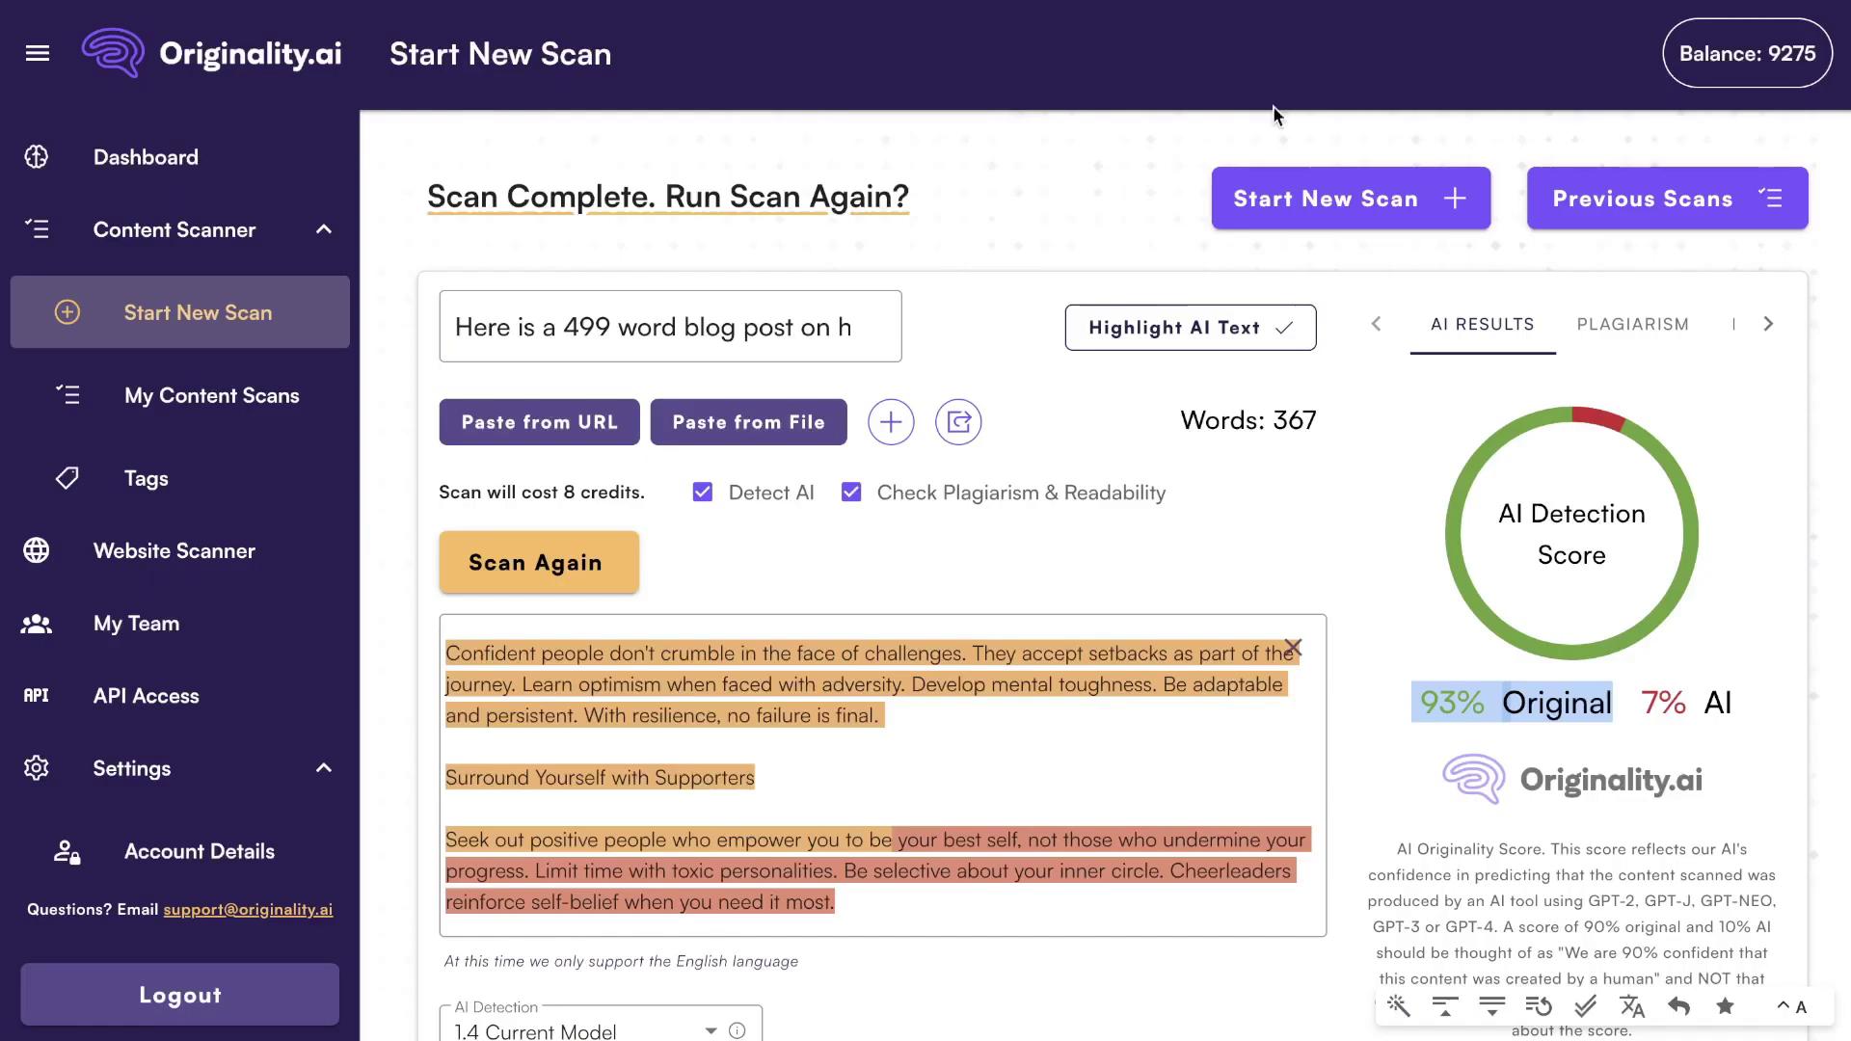
Switch to Originality.ai, start a new scan, and paste in the copied blog post about how to become a millionaire
left_click(1365, 210)
left_click(756, 669)
key("ctrl+v")
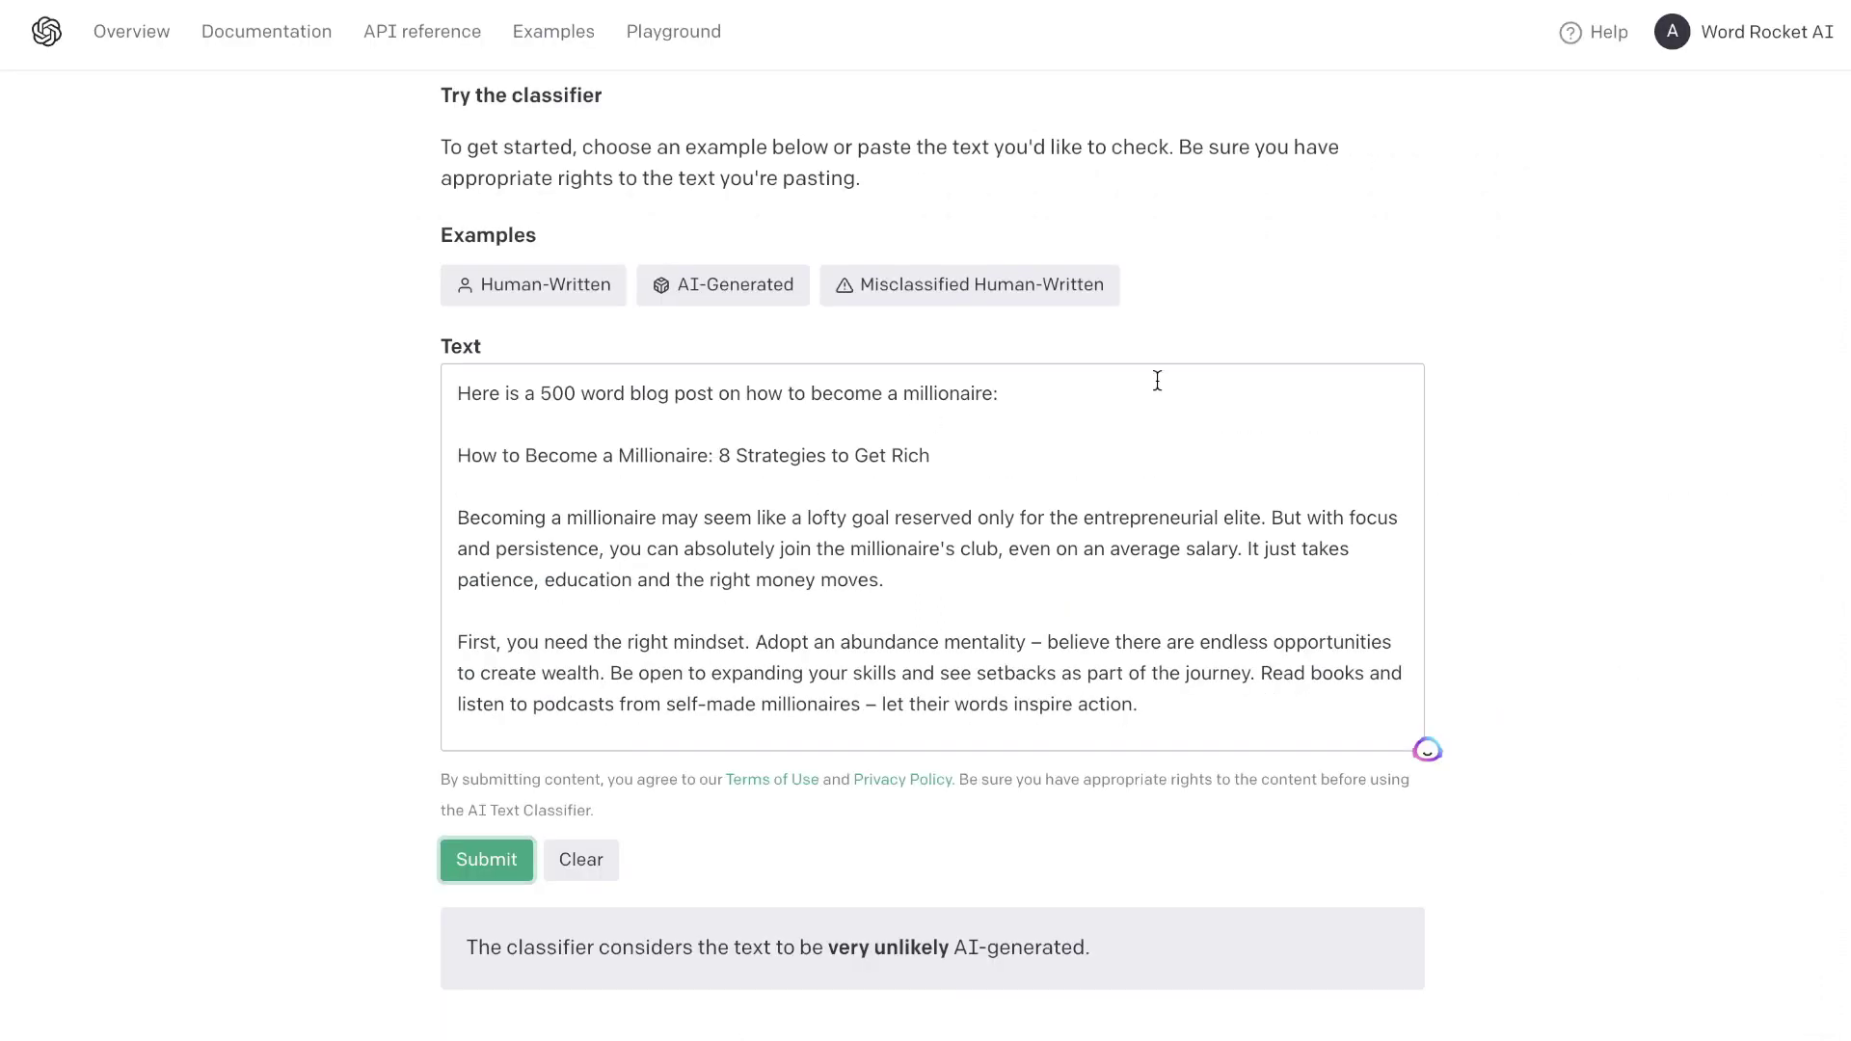
View the millionaire post's OpenAI classifier verdict, then get its results in the "Humans Deserve the Truth" detector and highlight the verdict
scroll(1157, 381, "down", 1)
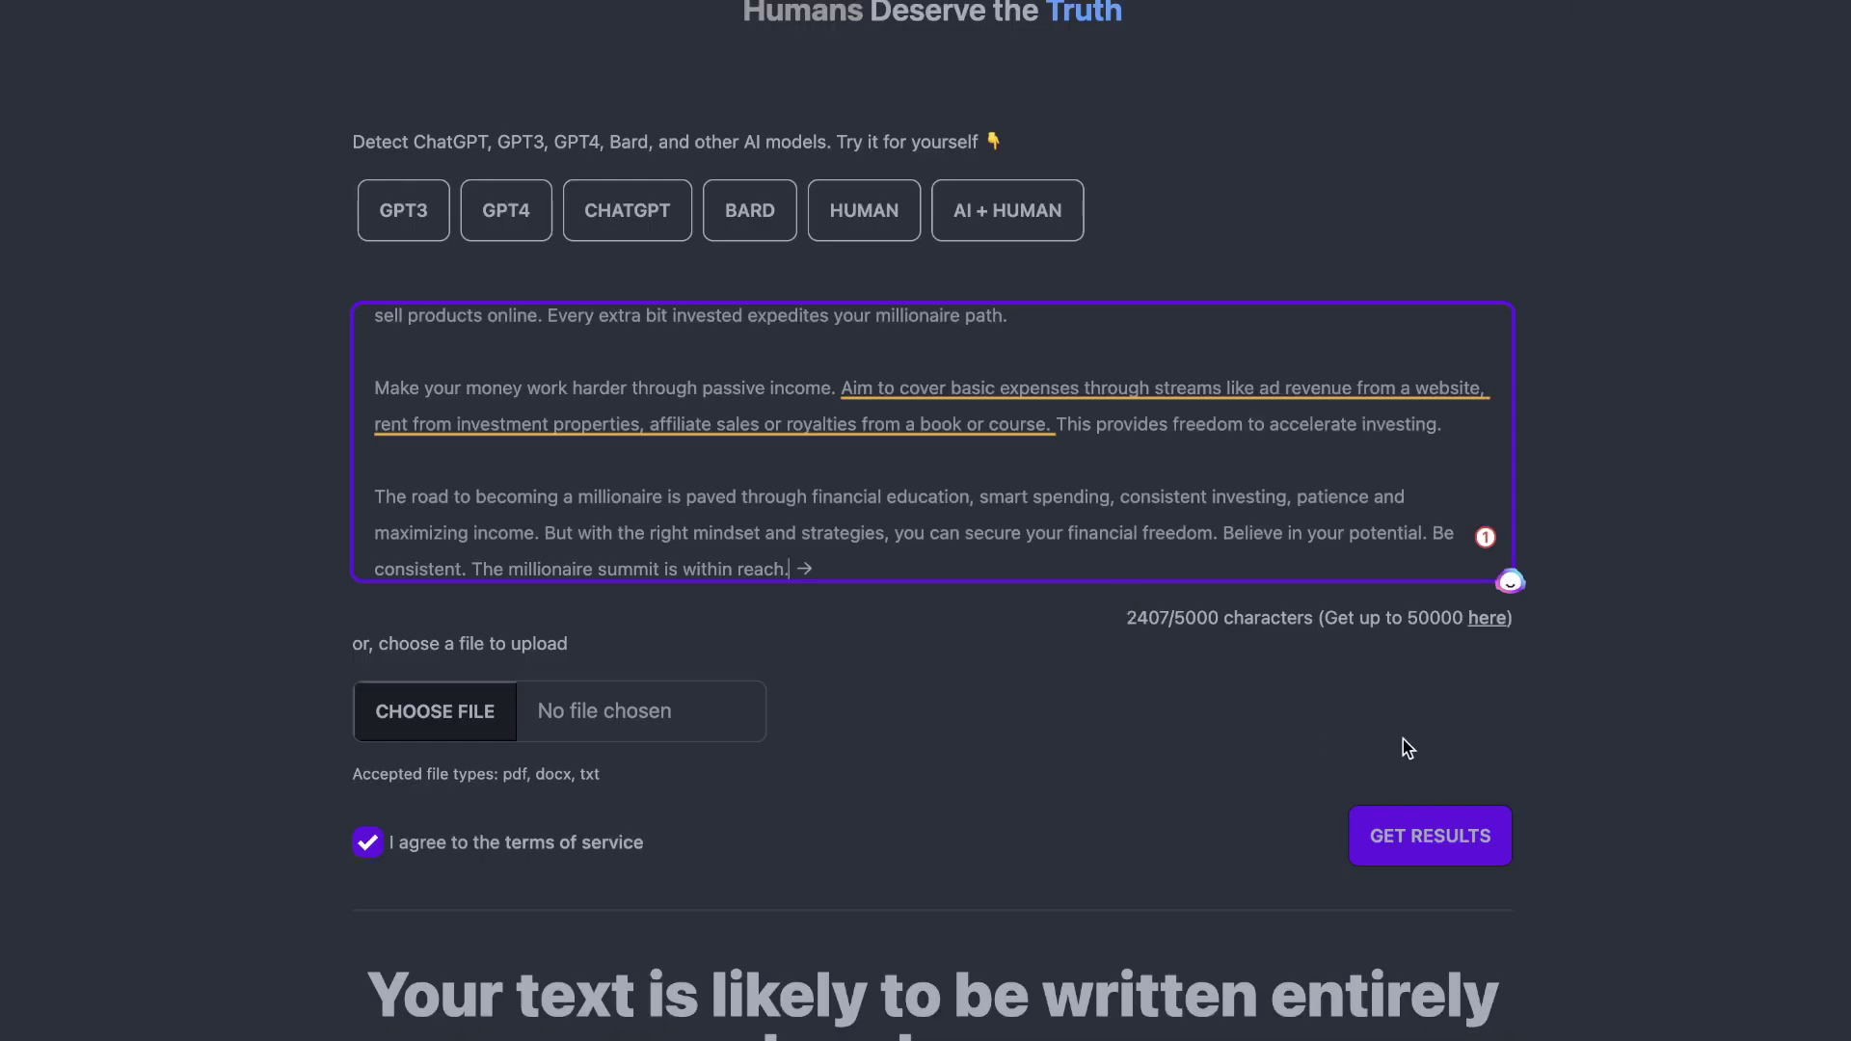
left_click(1440, 838)
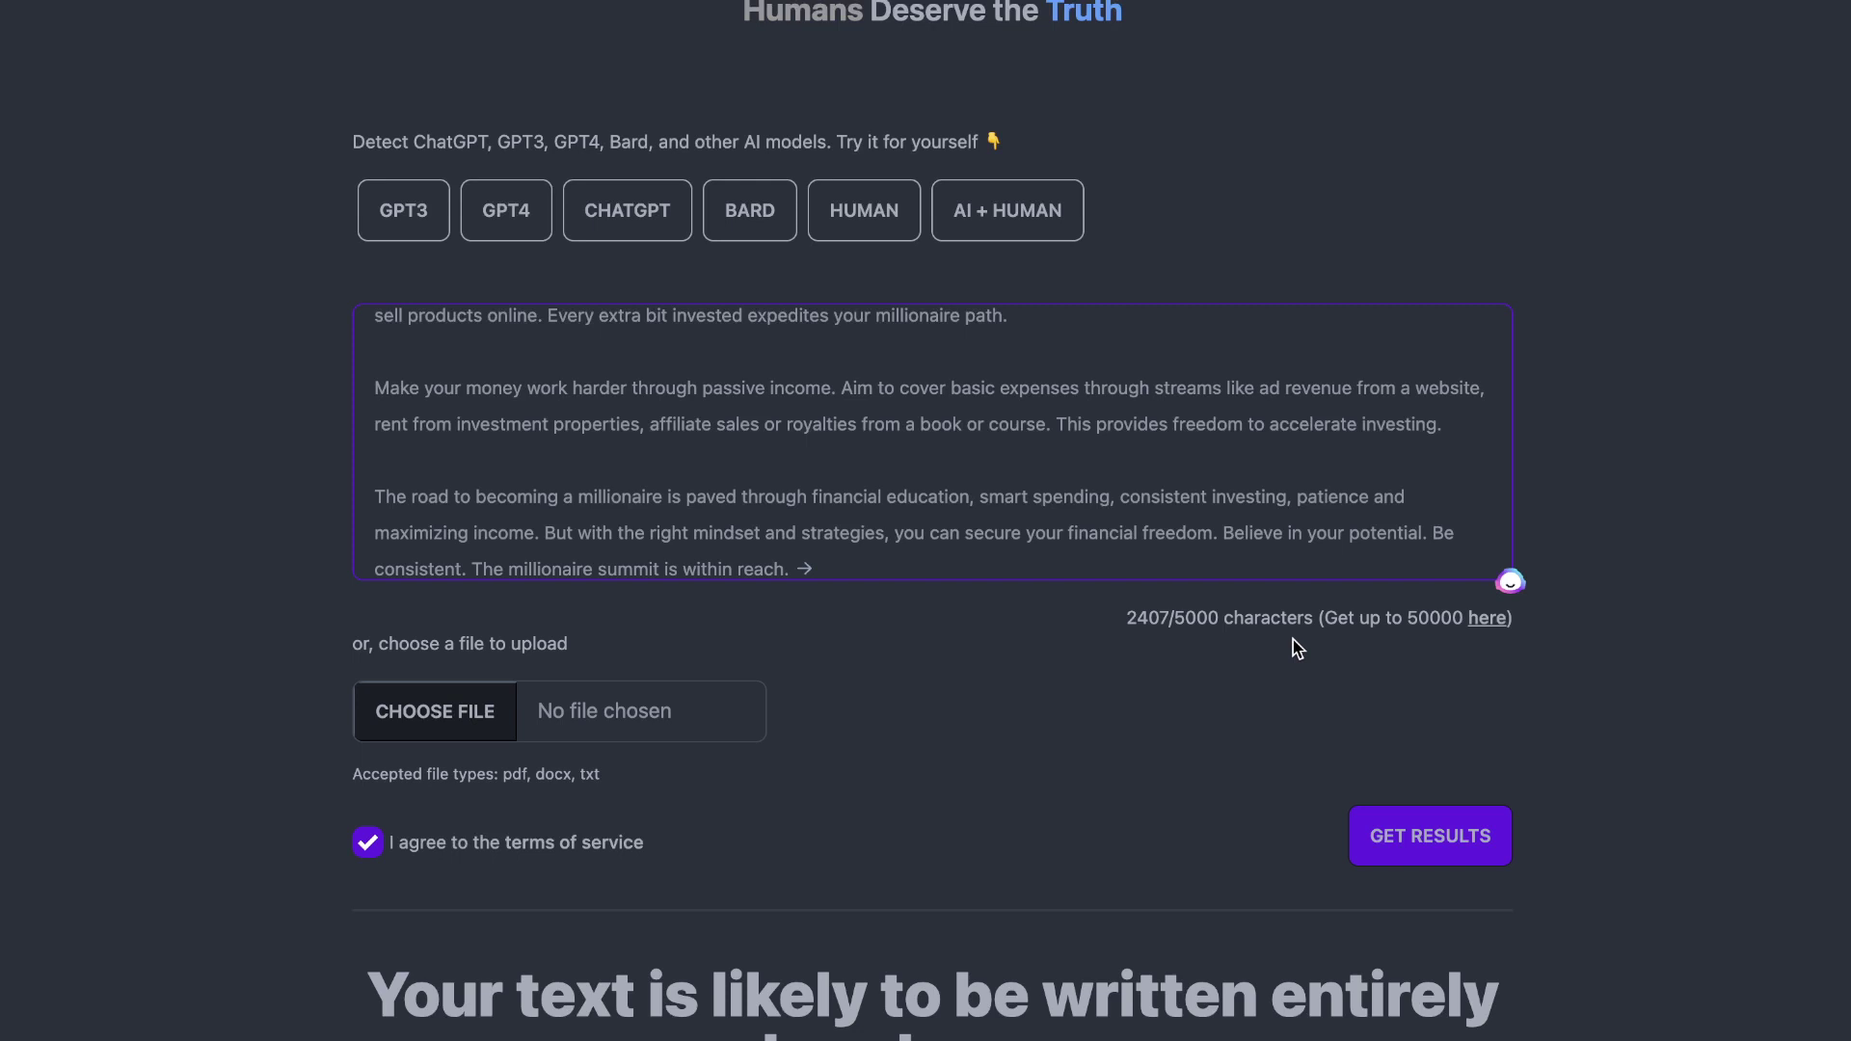
scroll(1296, 647, "down", 3)
scroll(1297, 647, "down", 3)
left_click_drag(1031, 636, 1373, 737)
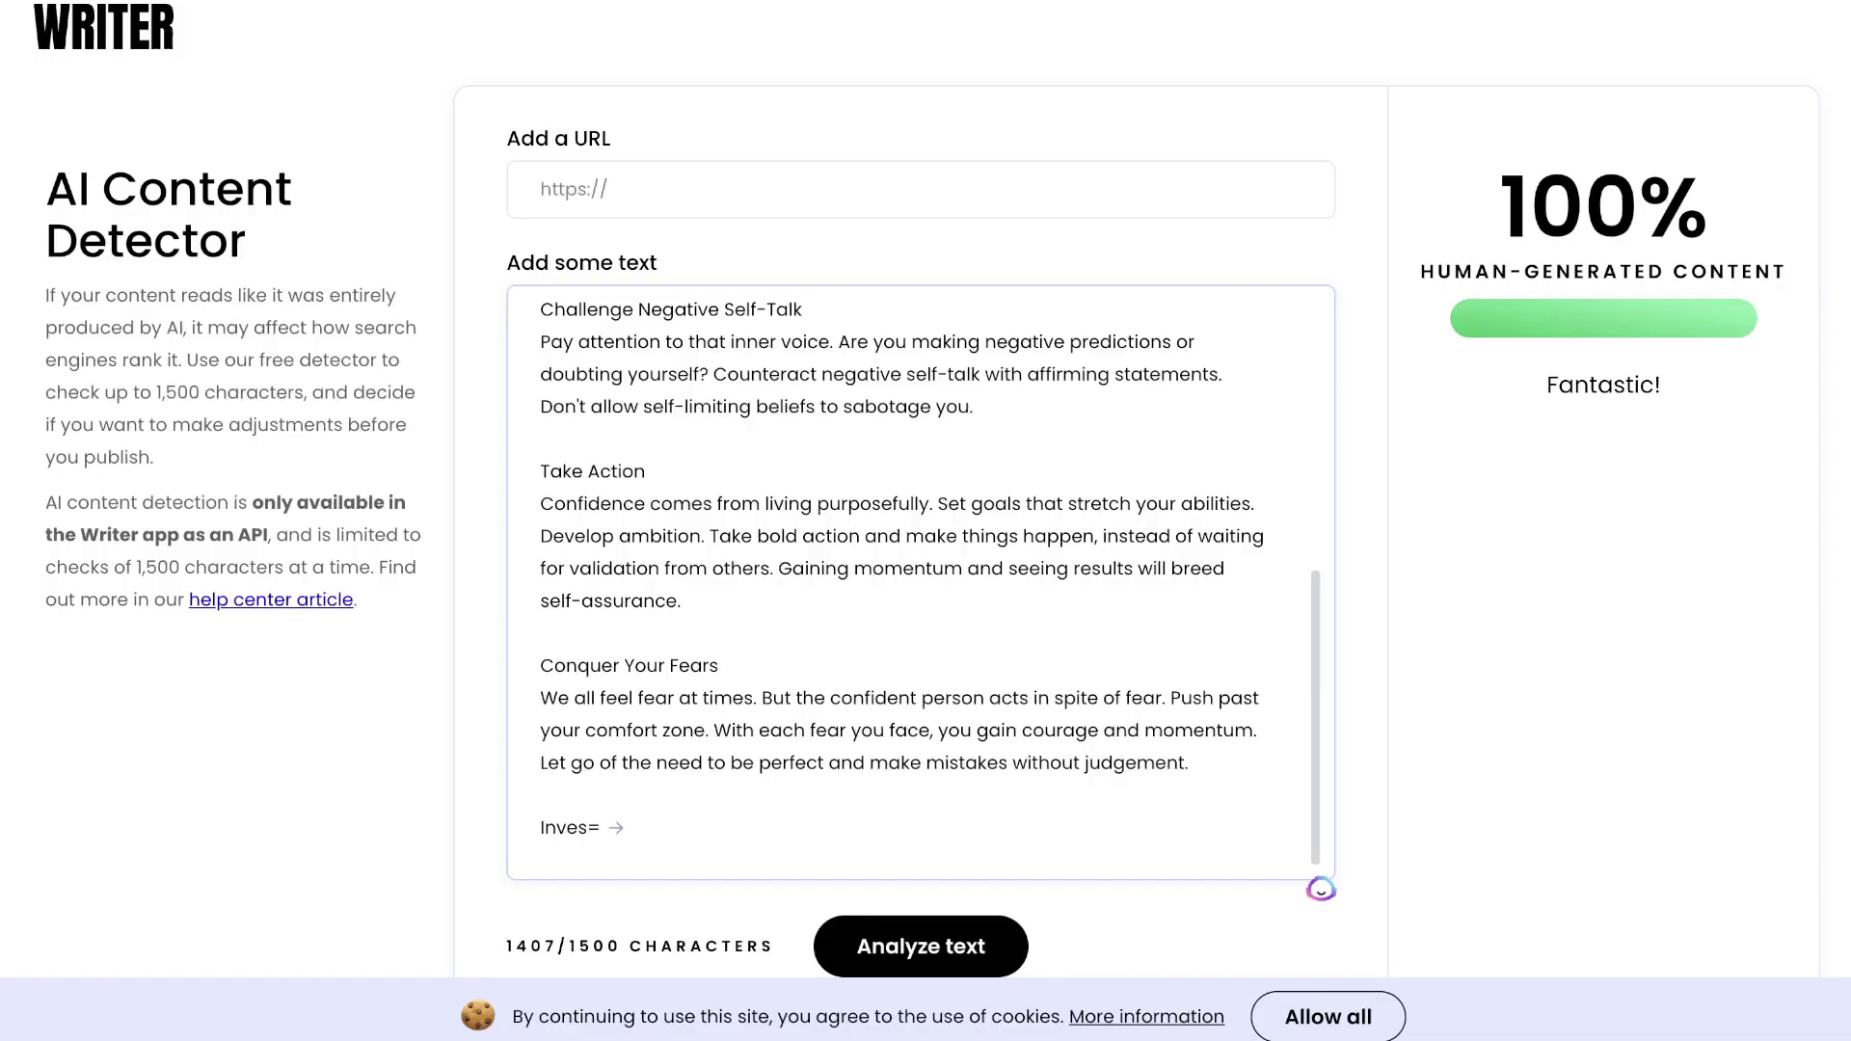
Switch to Writer's AI Content Detector, replace its text with the millionaire blog post, and highlight the human-generated content score
key("ctrl+a")
key("BackSpace")
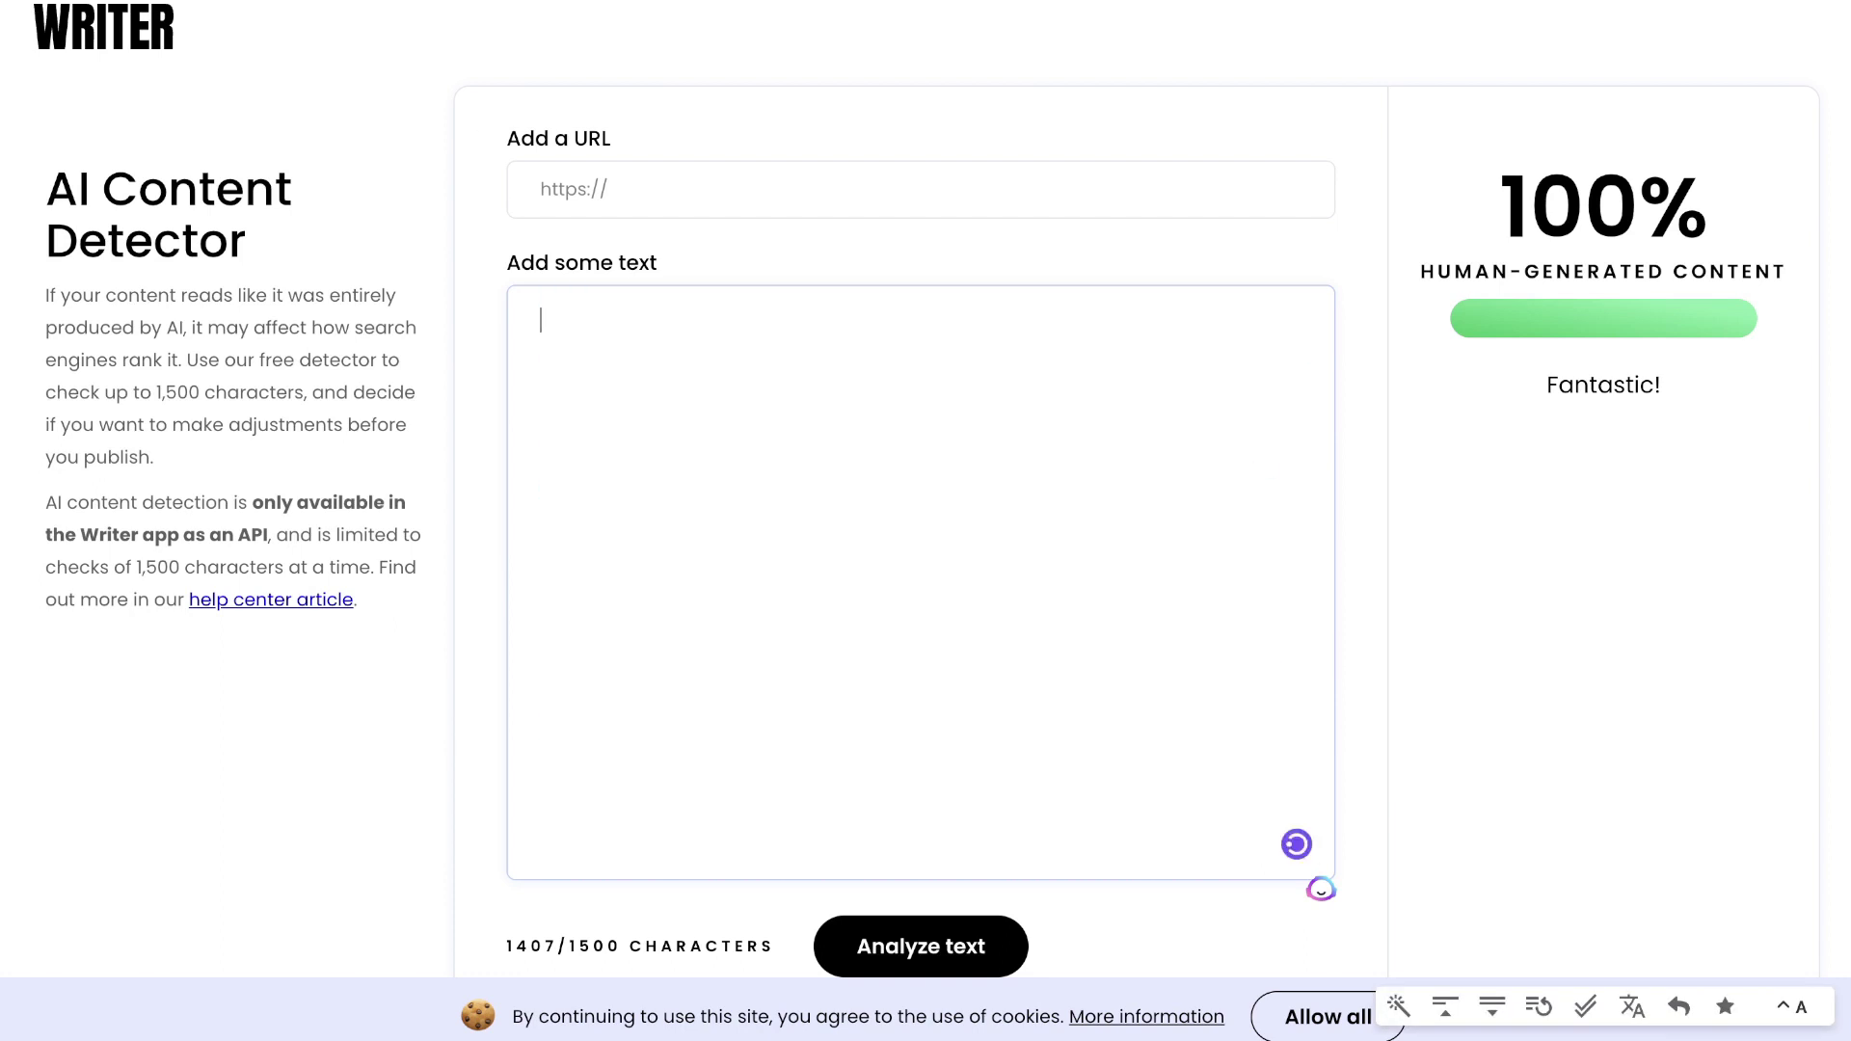
key("ctrl+v")
left_click_drag(1510, 172, 1822, 347)
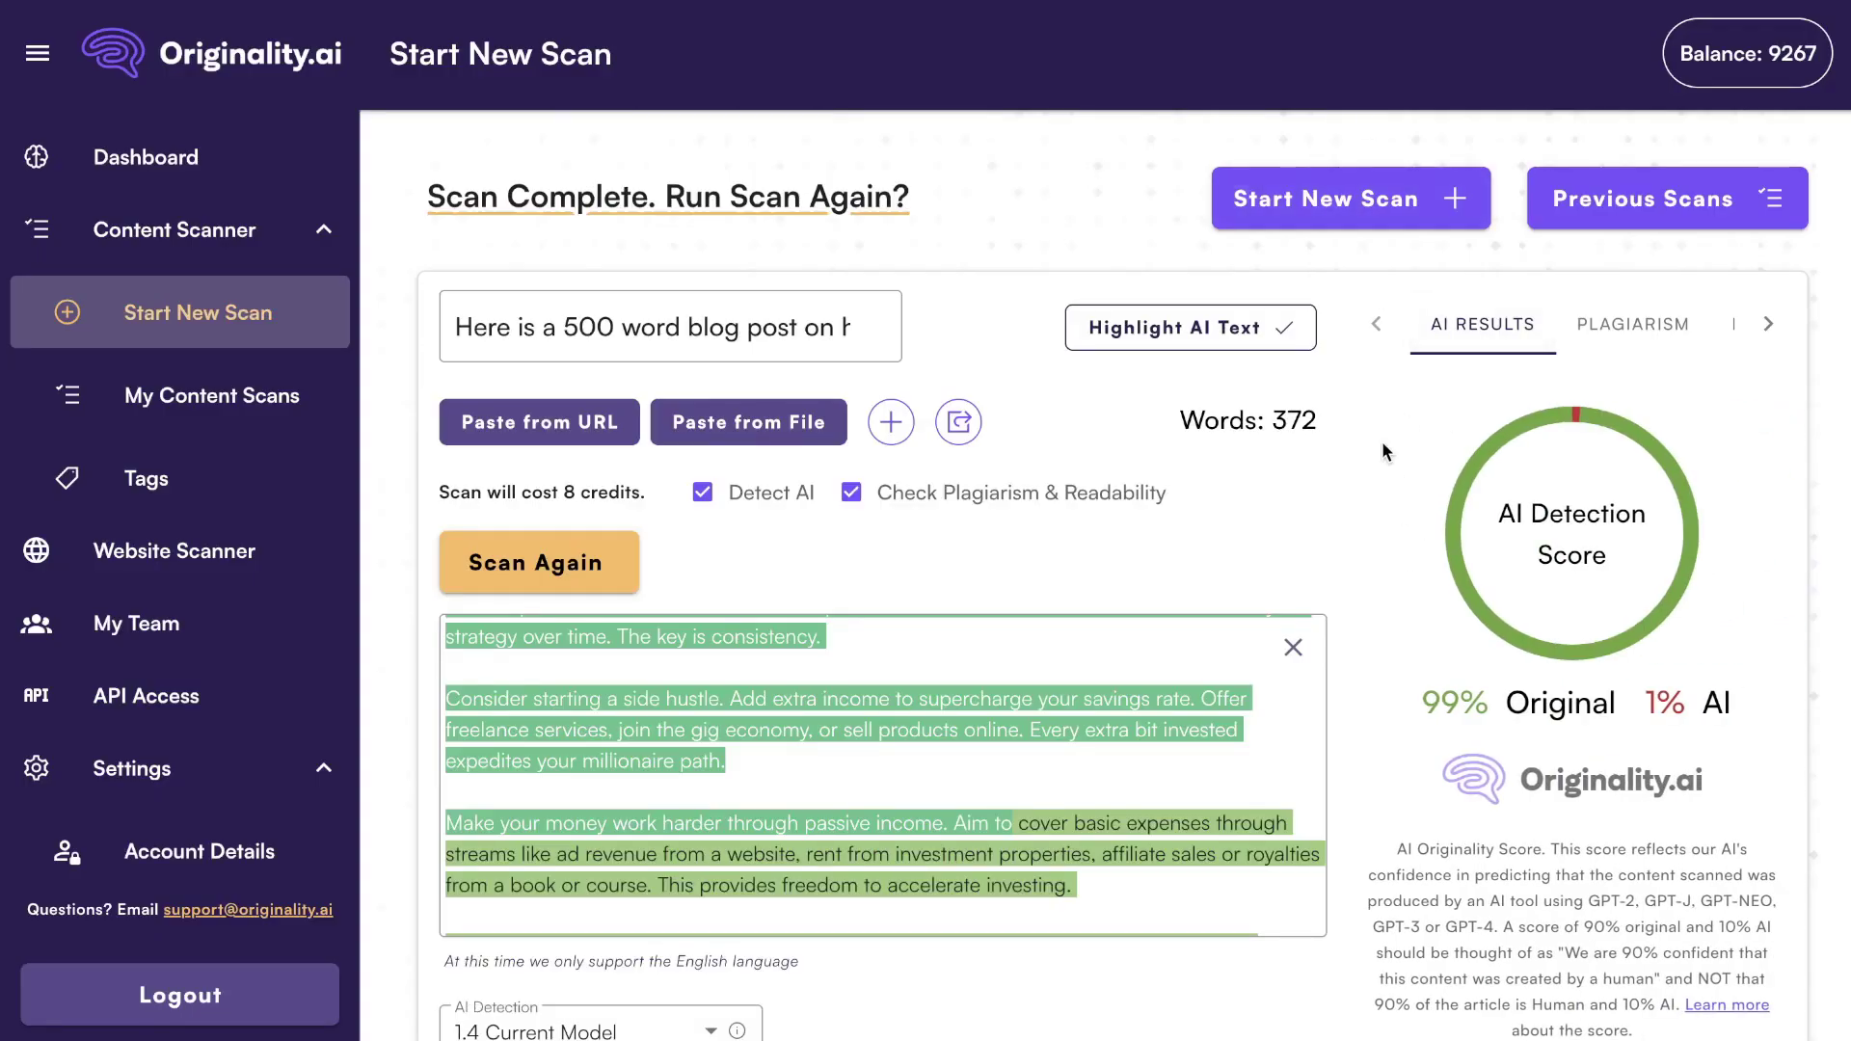
Return to Originality.ai, highlight the millionaire post's Original and AI scores, and view its plagiarism results
scroll(1265, 625, "down", 1)
left_click_drag(1506, 704, 1725, 704)
left_click(1630, 326)
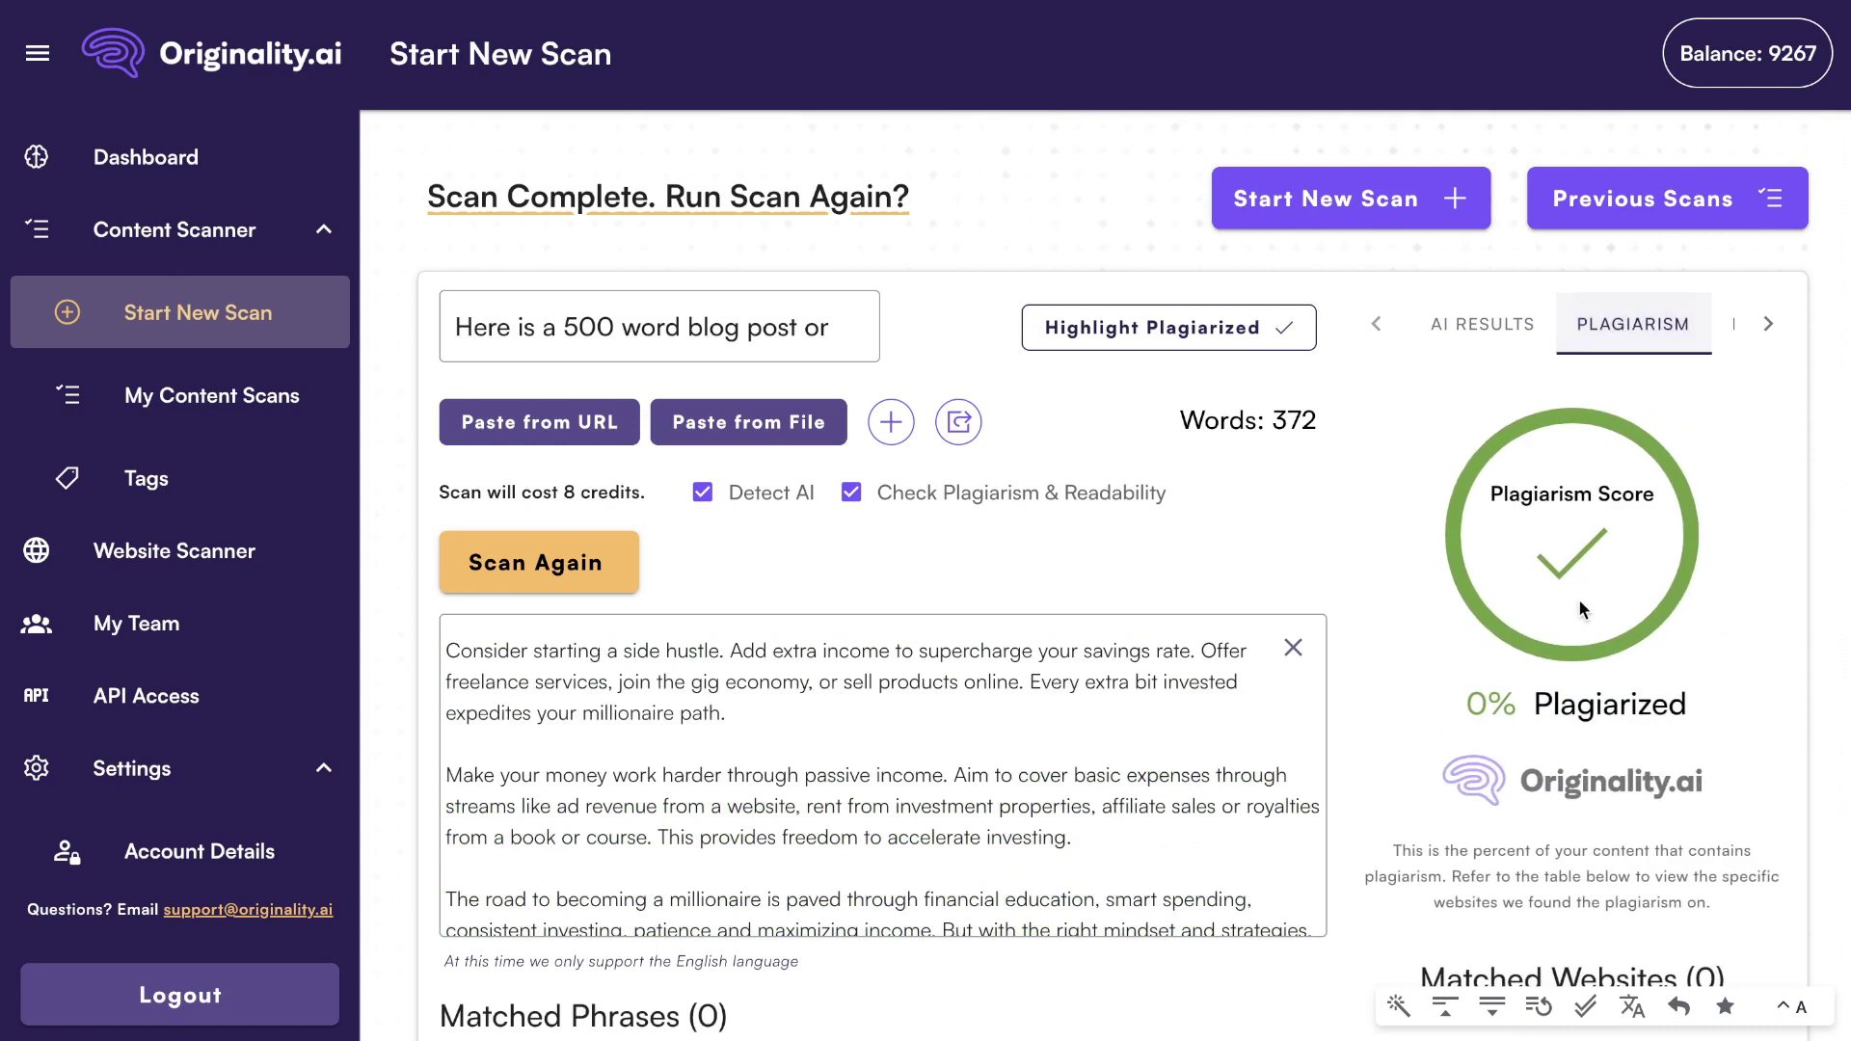
scroll(1577, 598, "down", 1)
Open the millionaire post's readability results and highlight the Flesch-Kincaid Reading Ease score
left_click(1768, 265)
left_click(1654, 266)
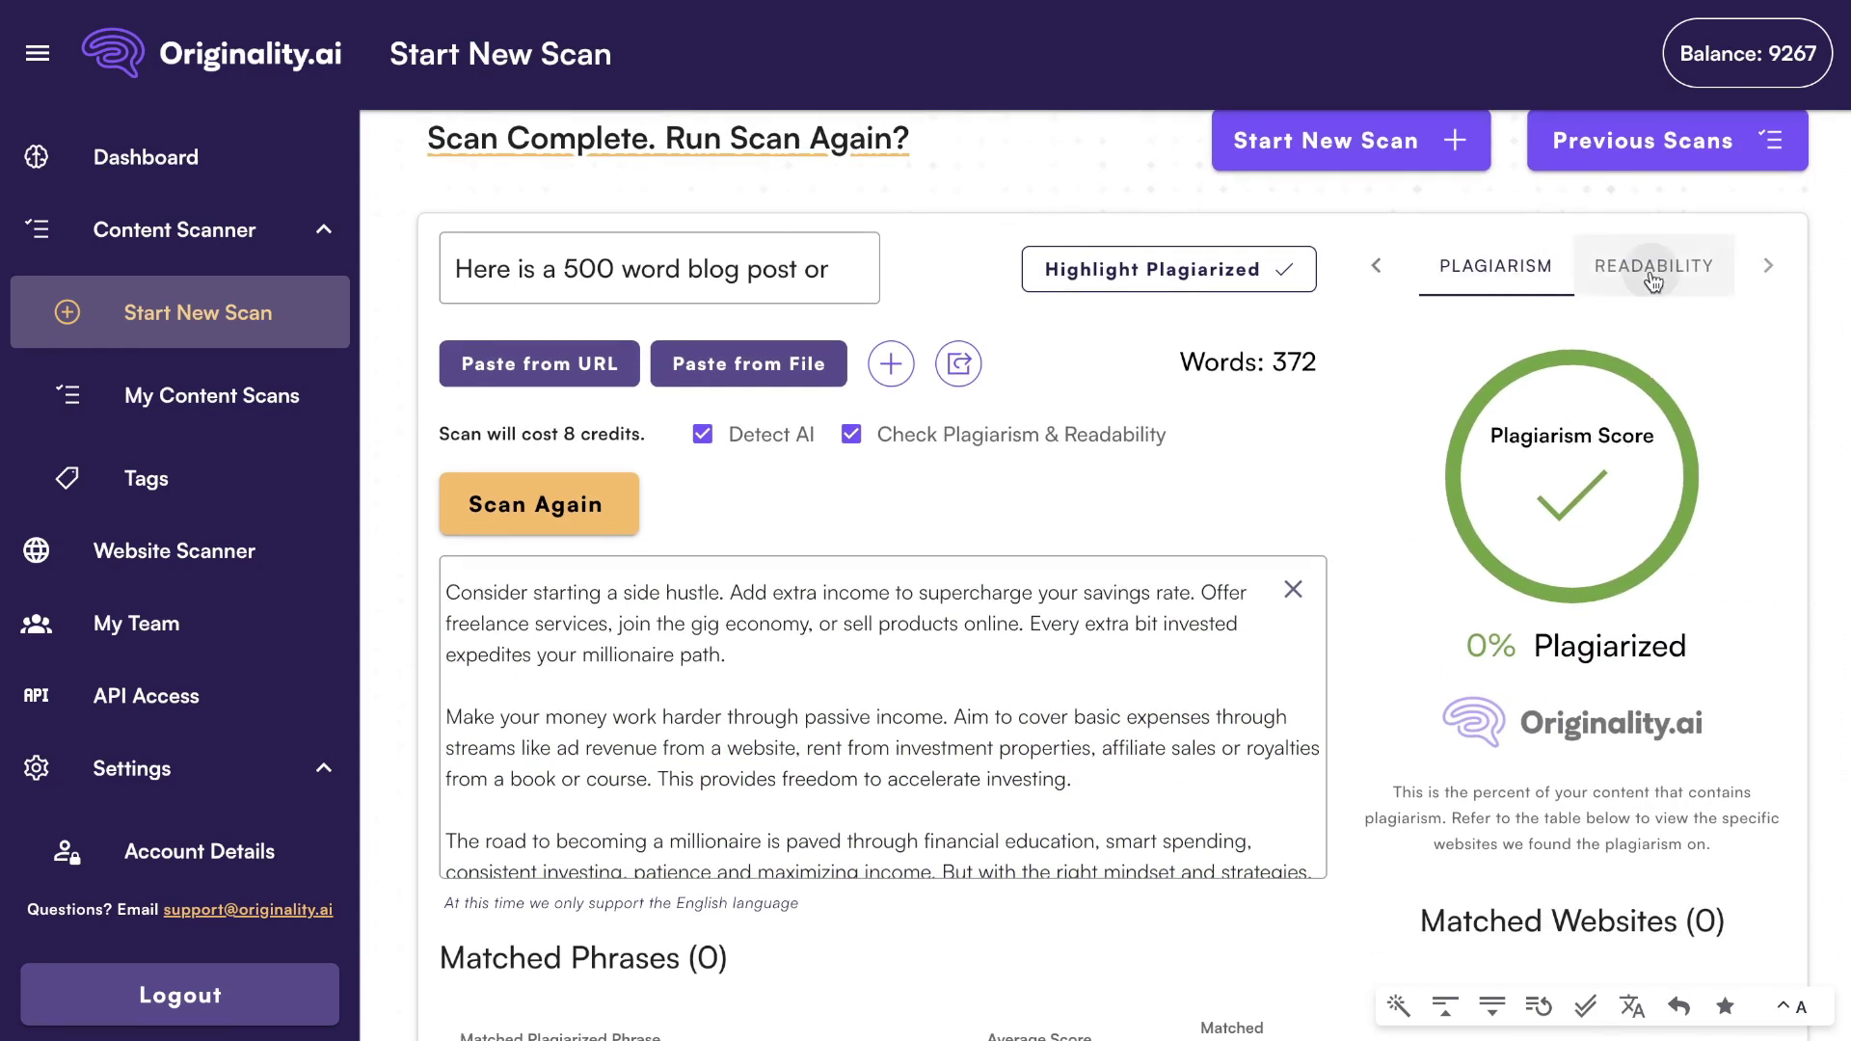
left_click_drag(1553, 657, 1661, 665)
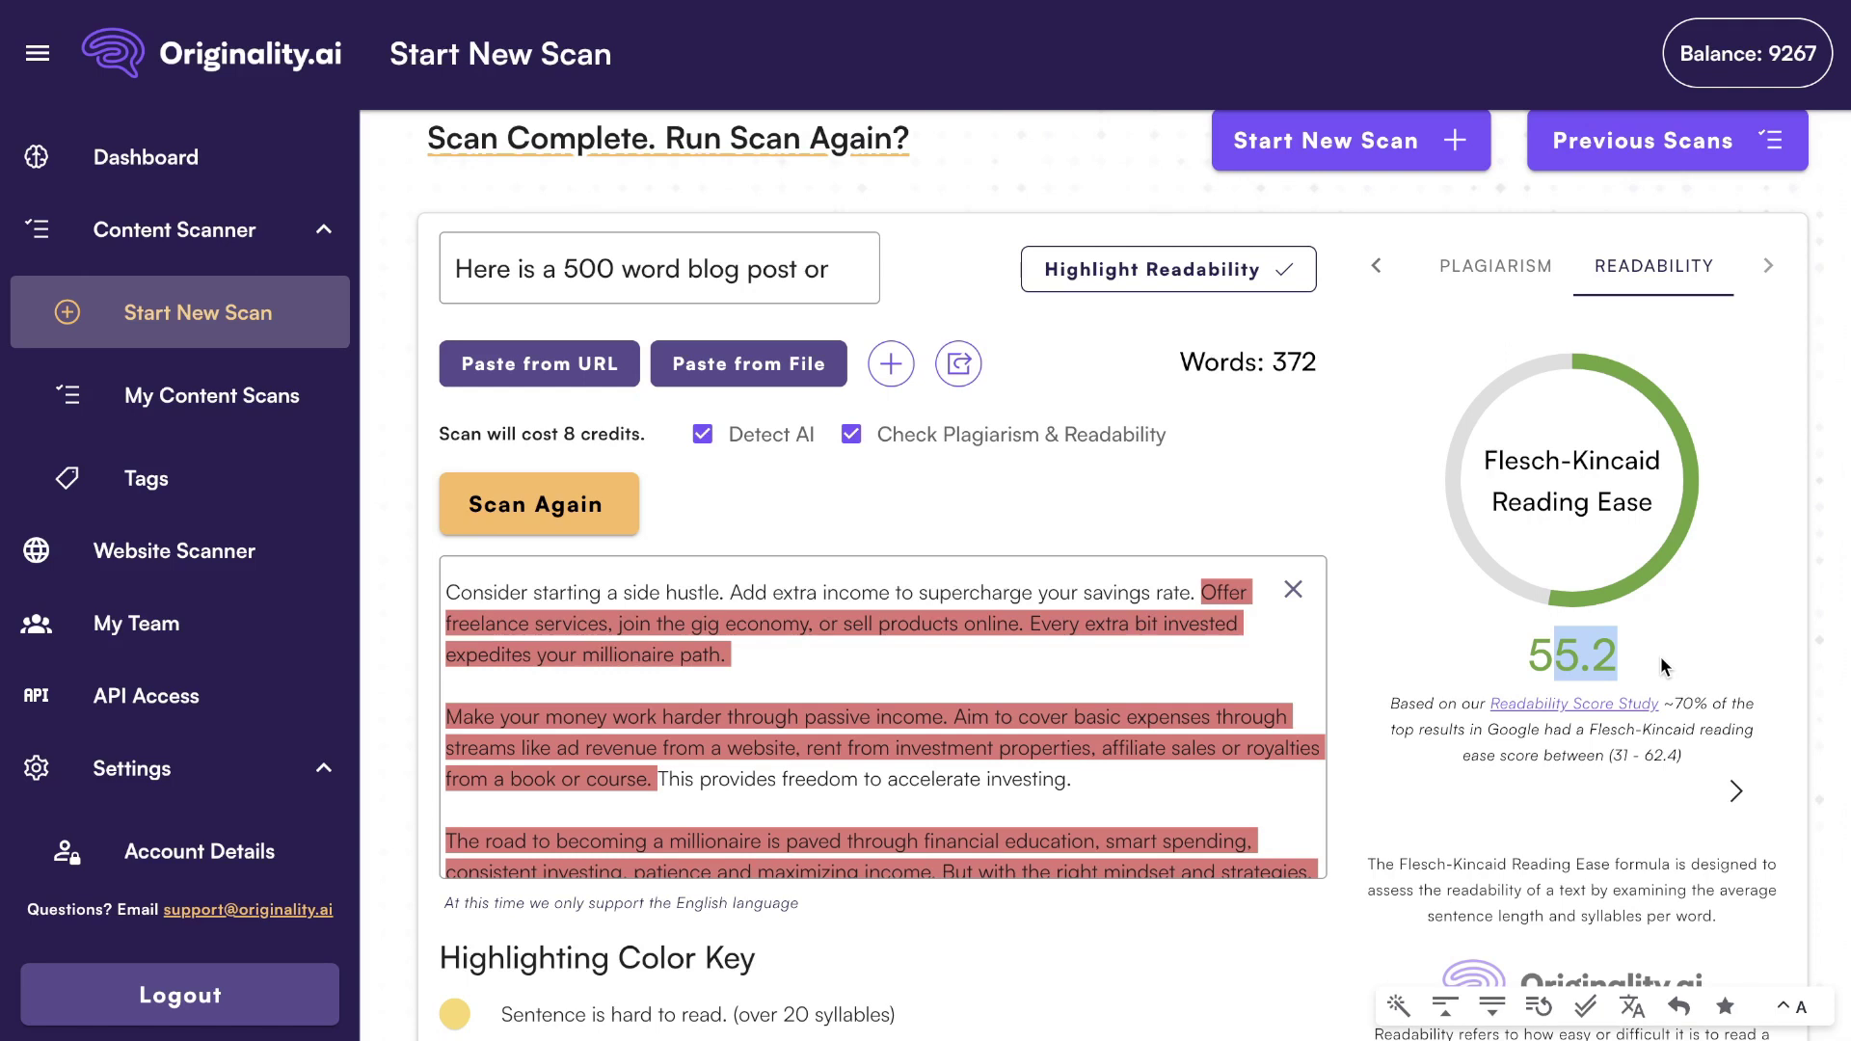
Go back through the scan's plagiarism results to its AI results
left_click(1485, 267)
left_click(1377, 270)
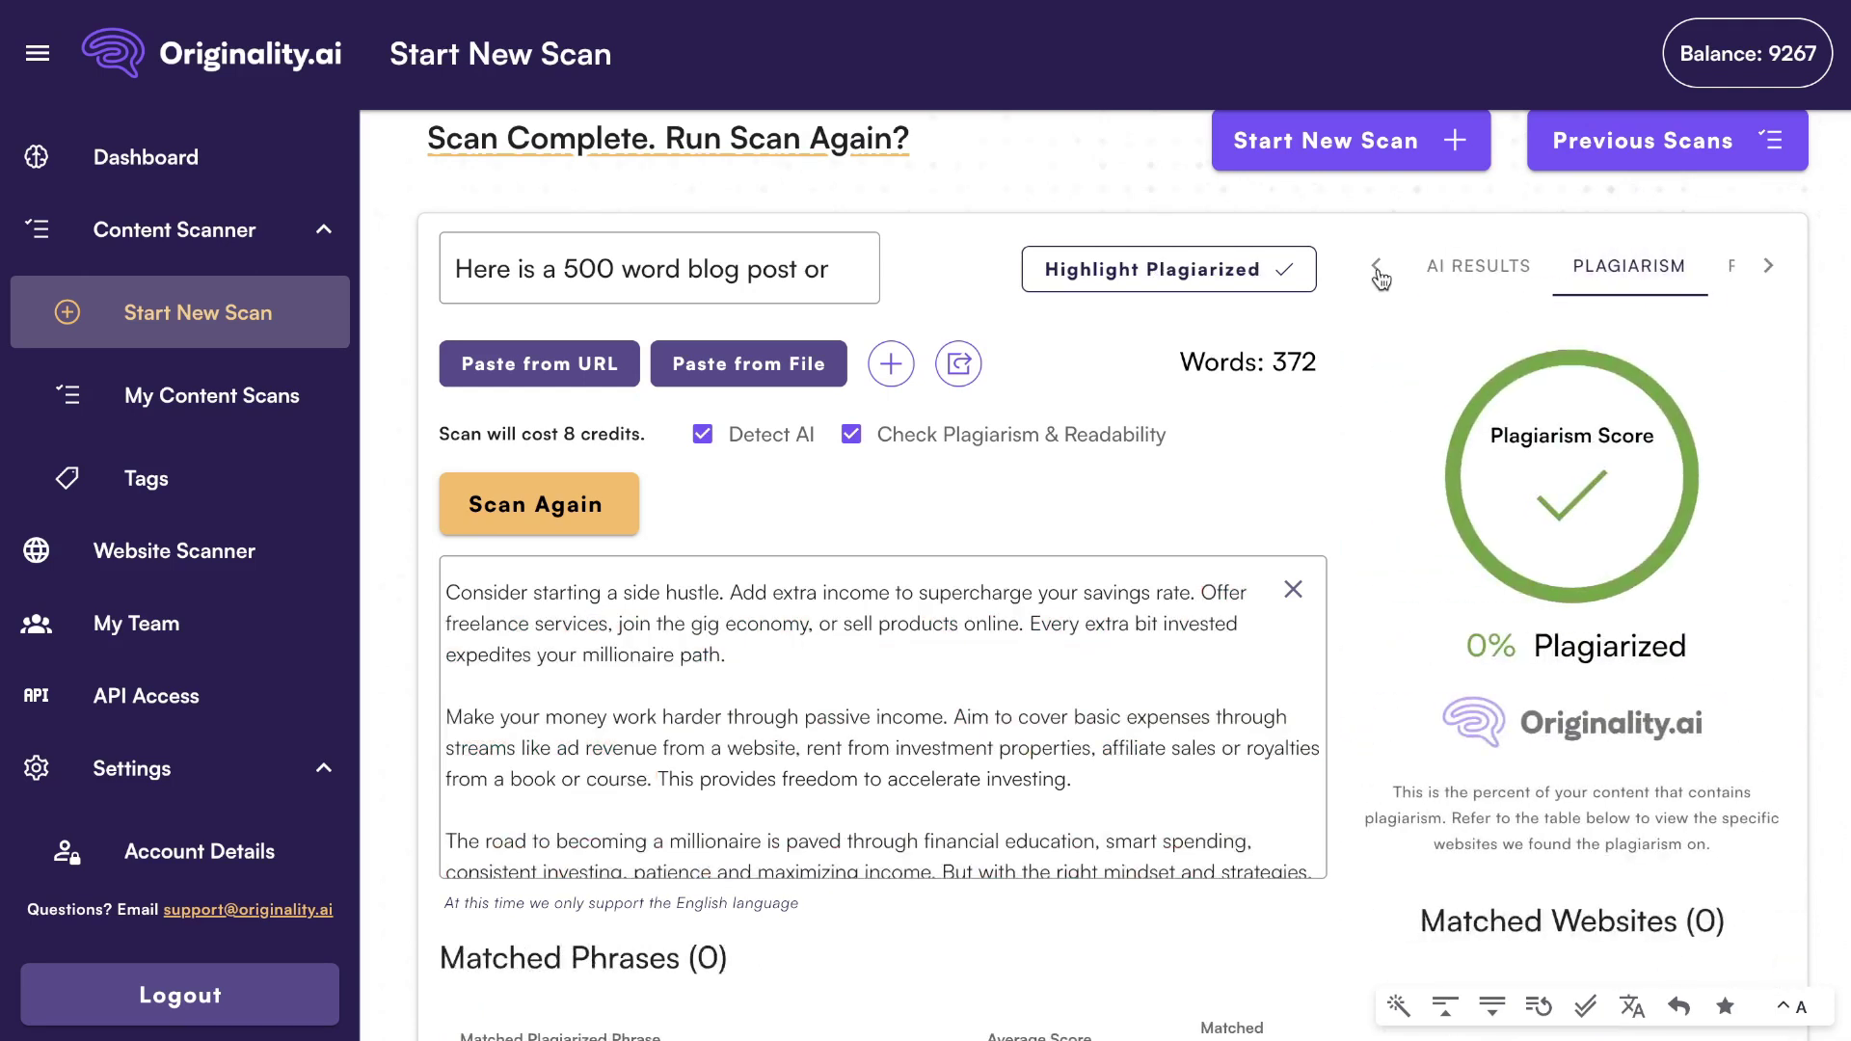
left_click(1435, 275)
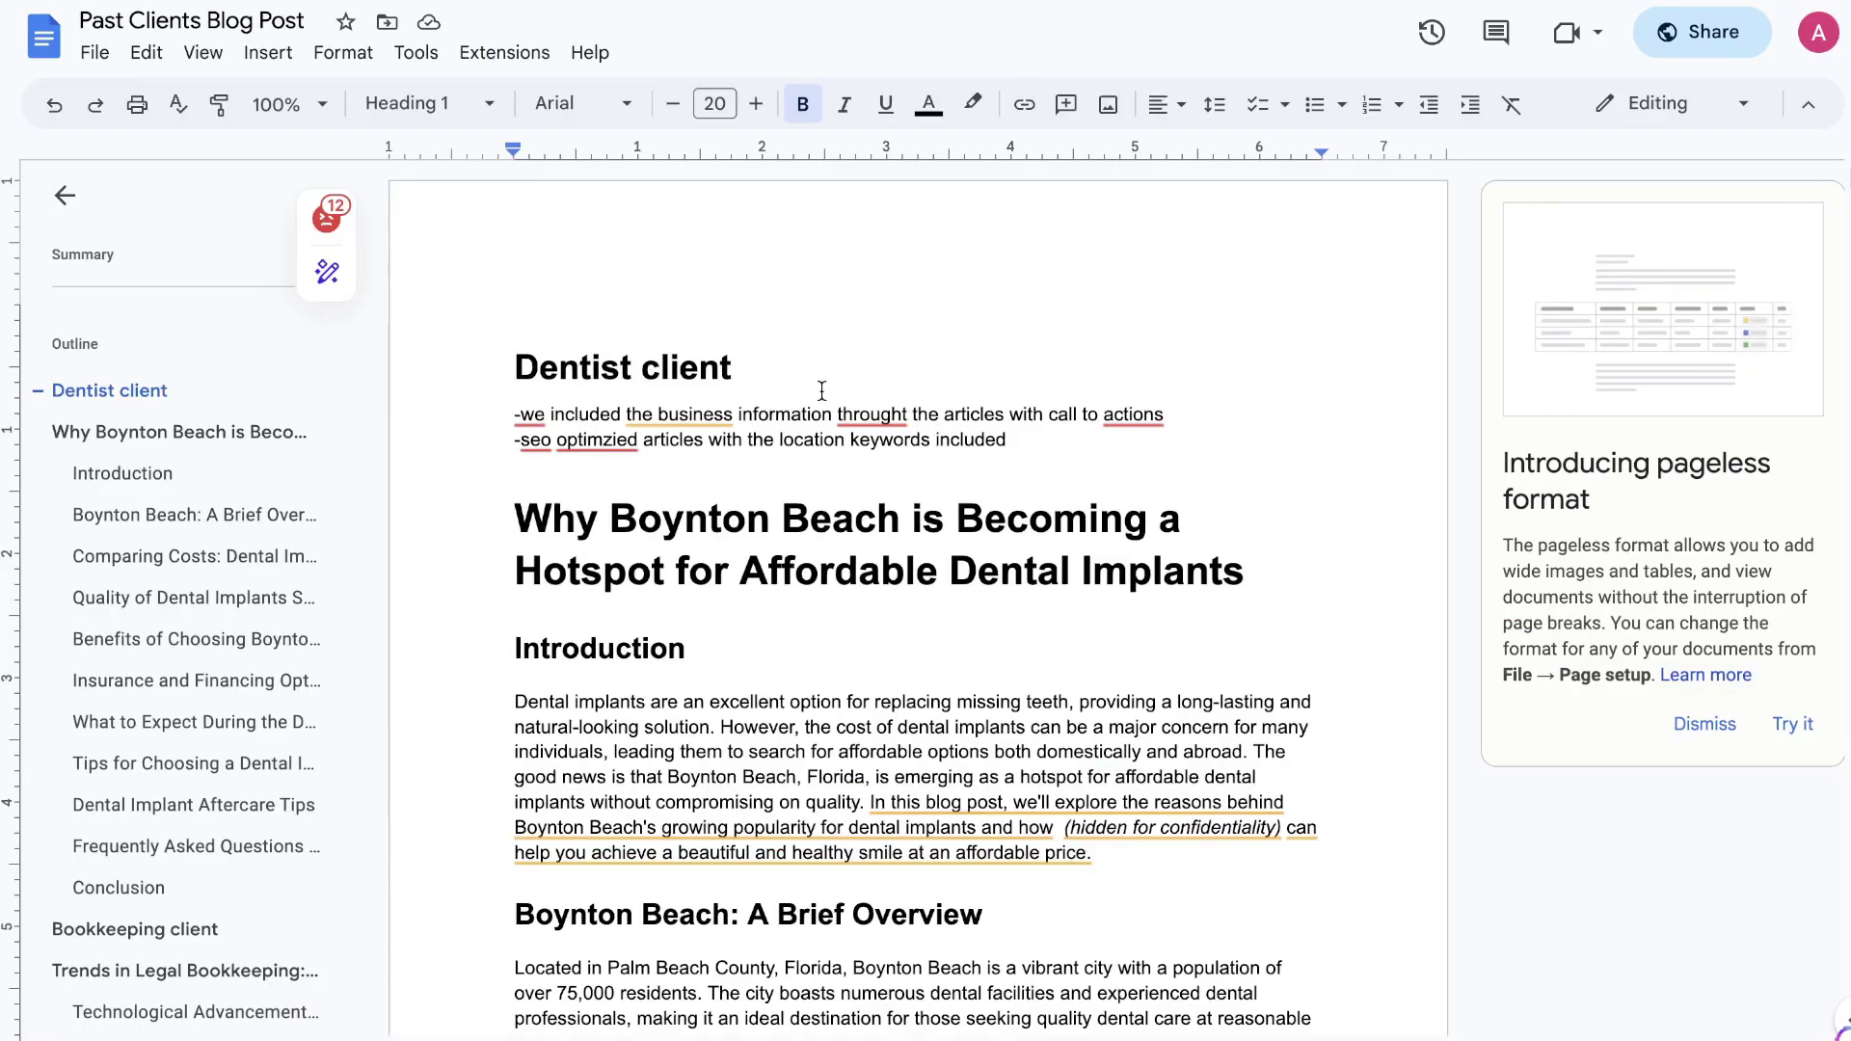
Switch to the Past Clients Blog Post document and look through the dentist, bookkeeping and online tool client articles
scroll(822, 390, "down", 5)
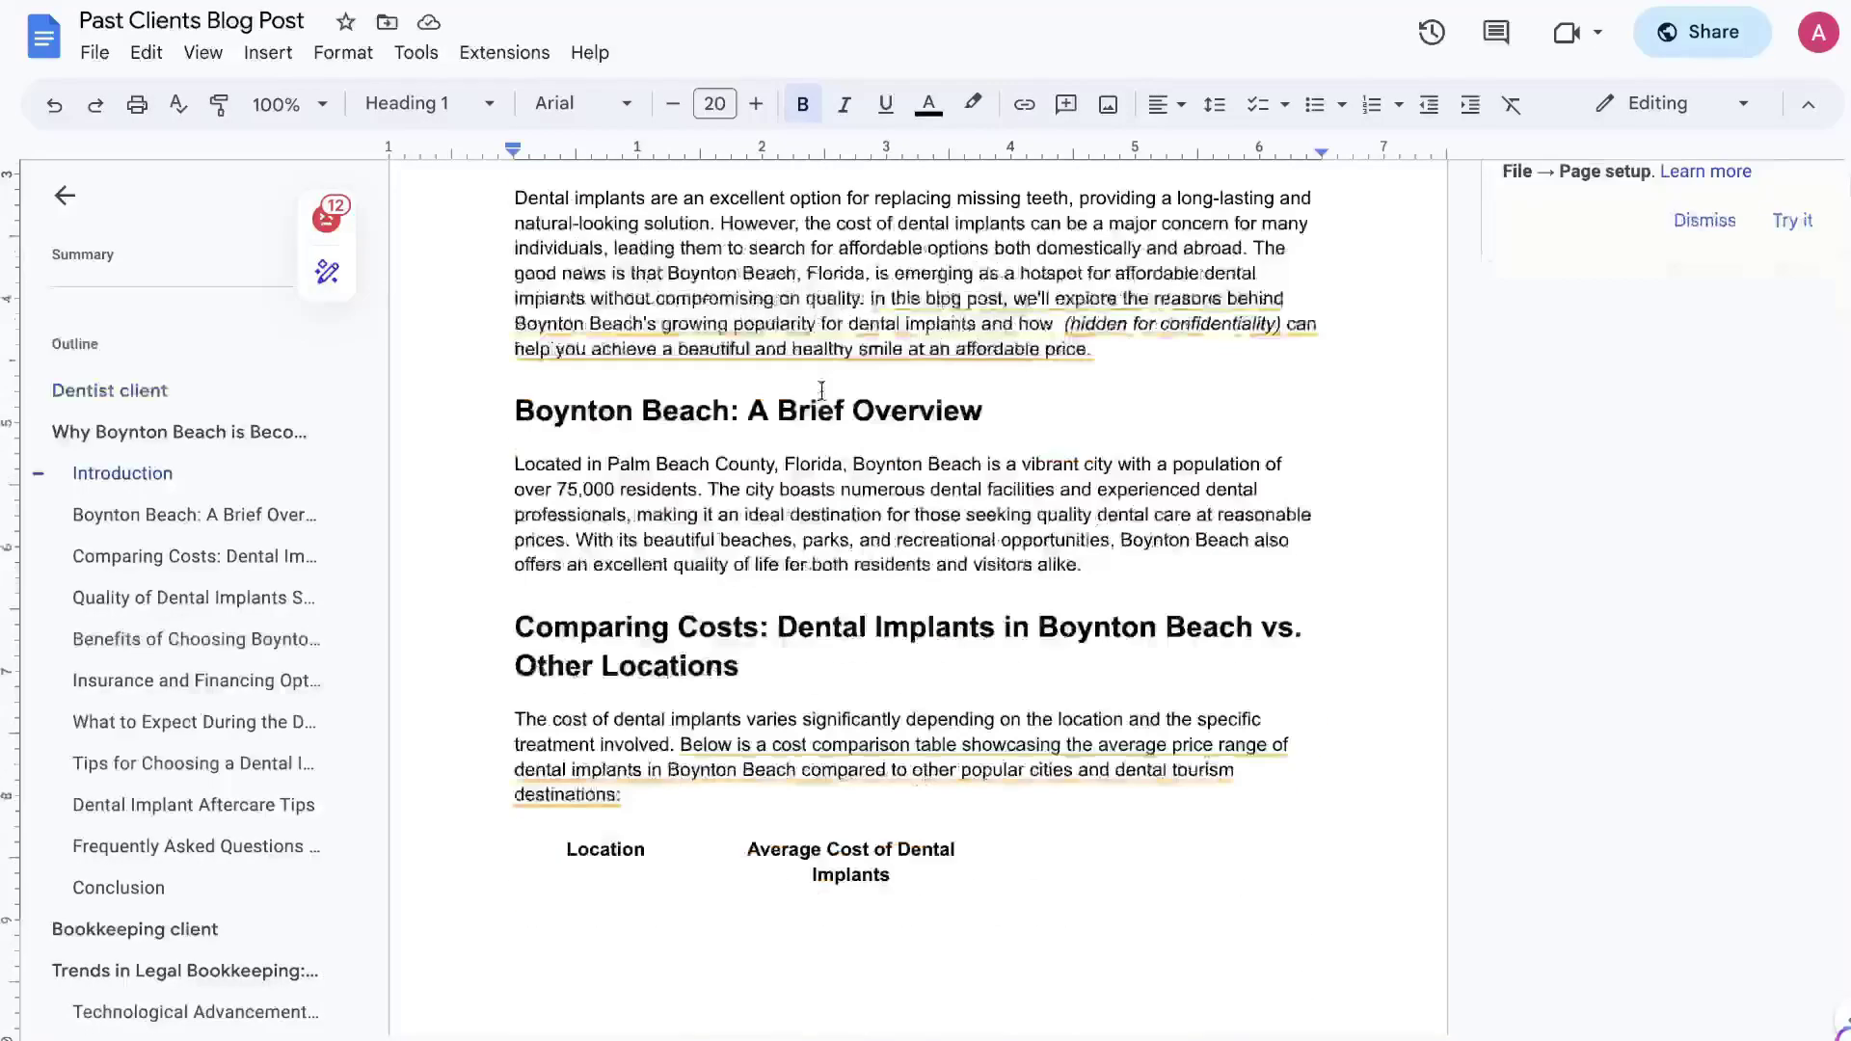
scroll(821, 391, "down", 20)
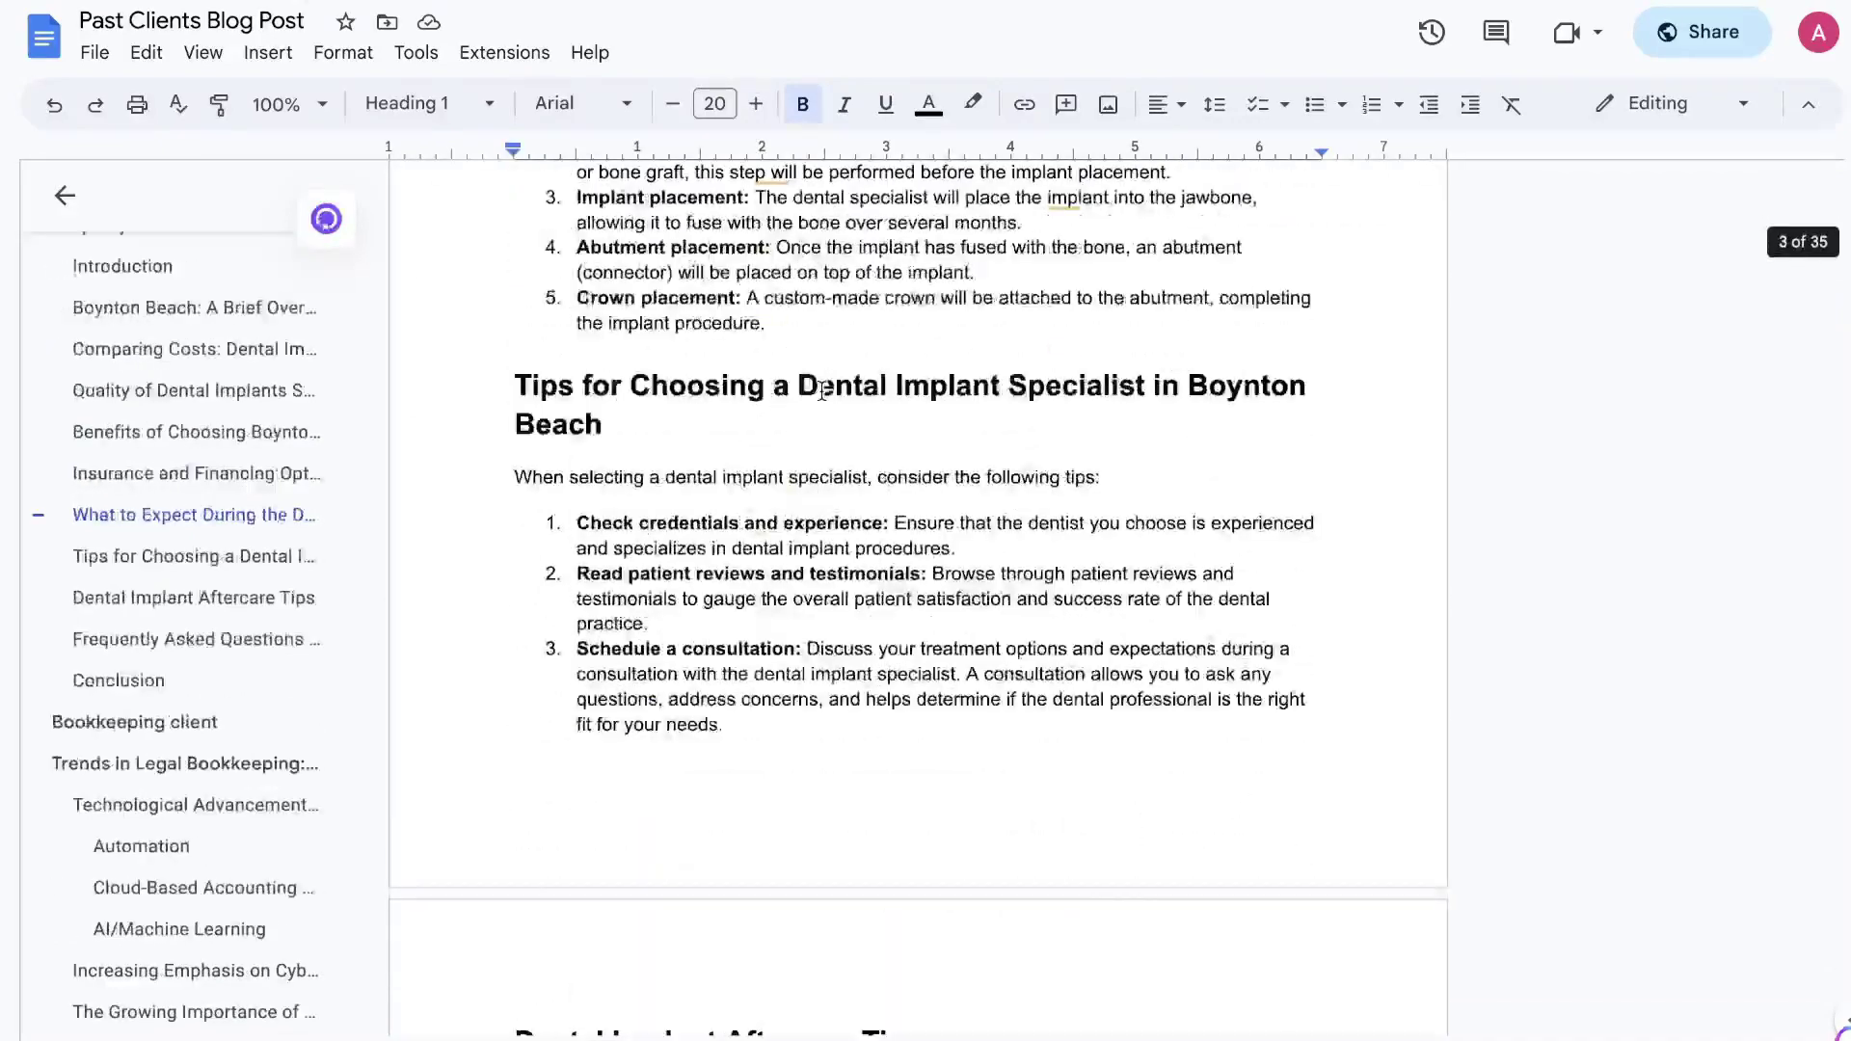
scroll(821, 390, "down", 20)
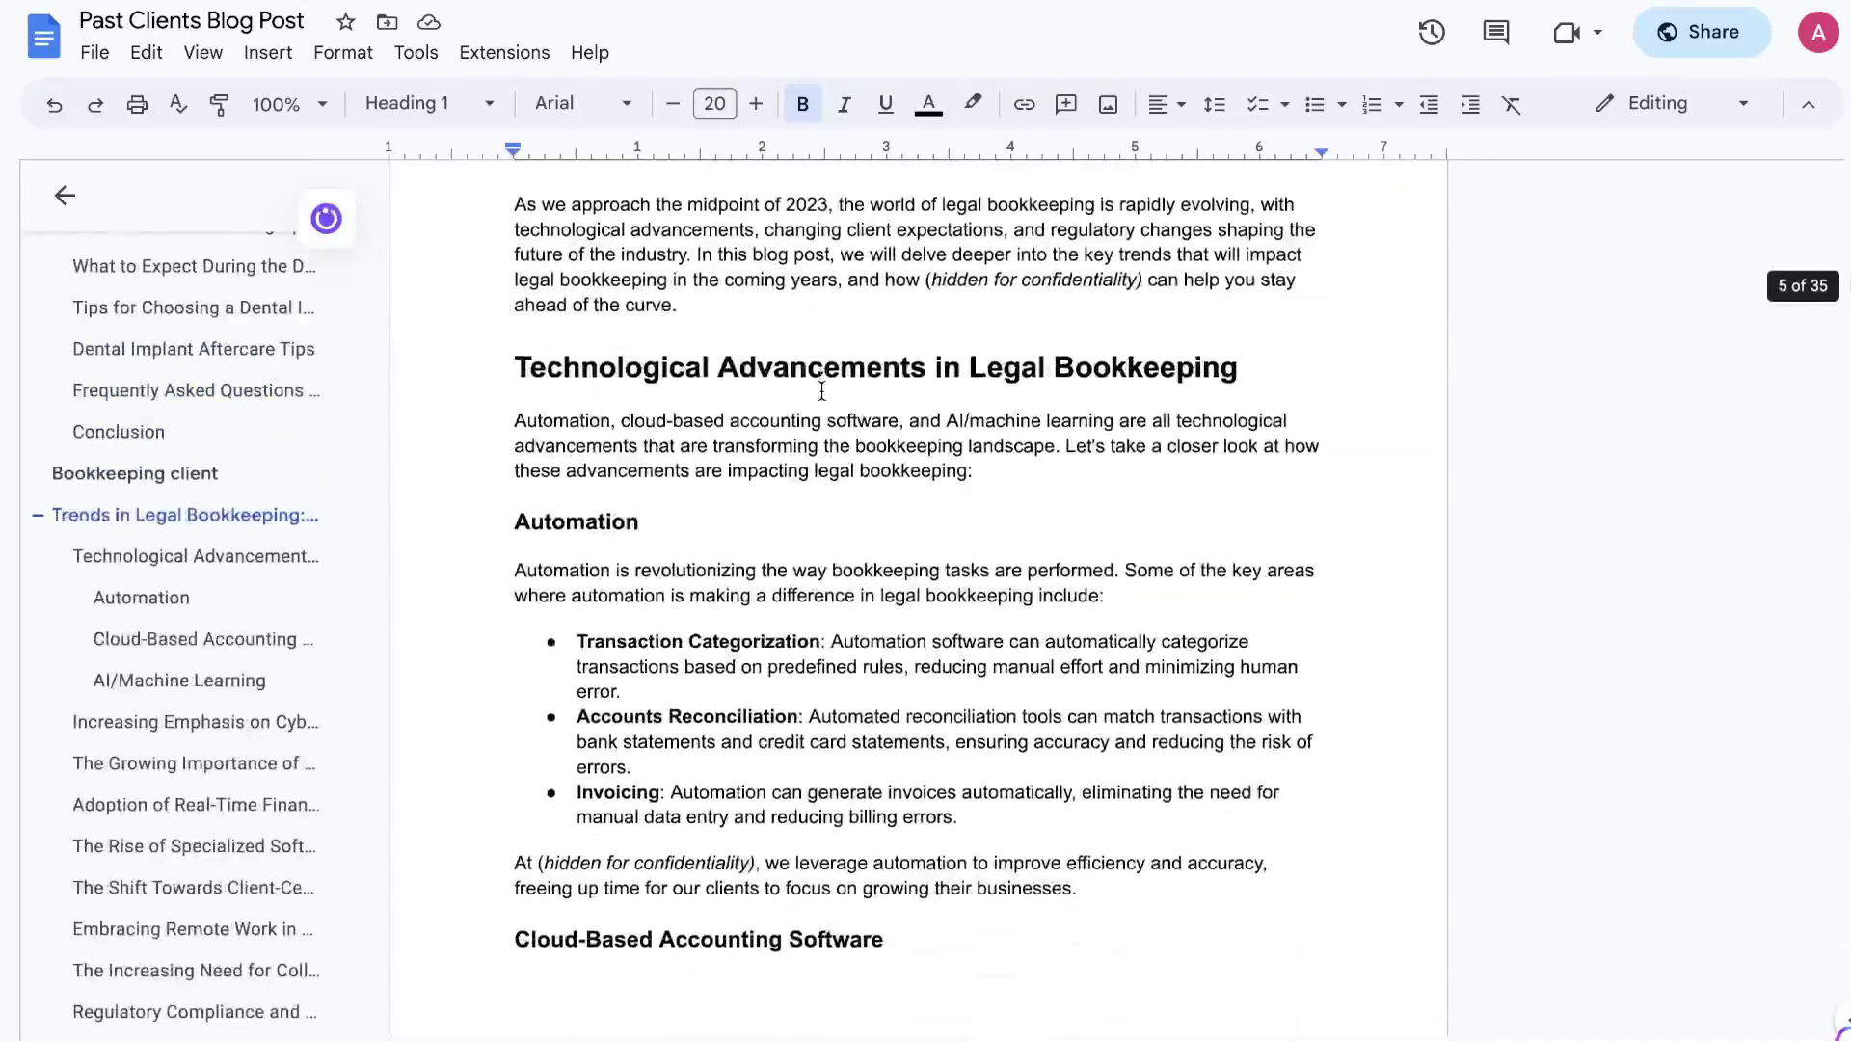
scroll(822, 390, "down", 9)
scroll(822, 391, "down", 6)
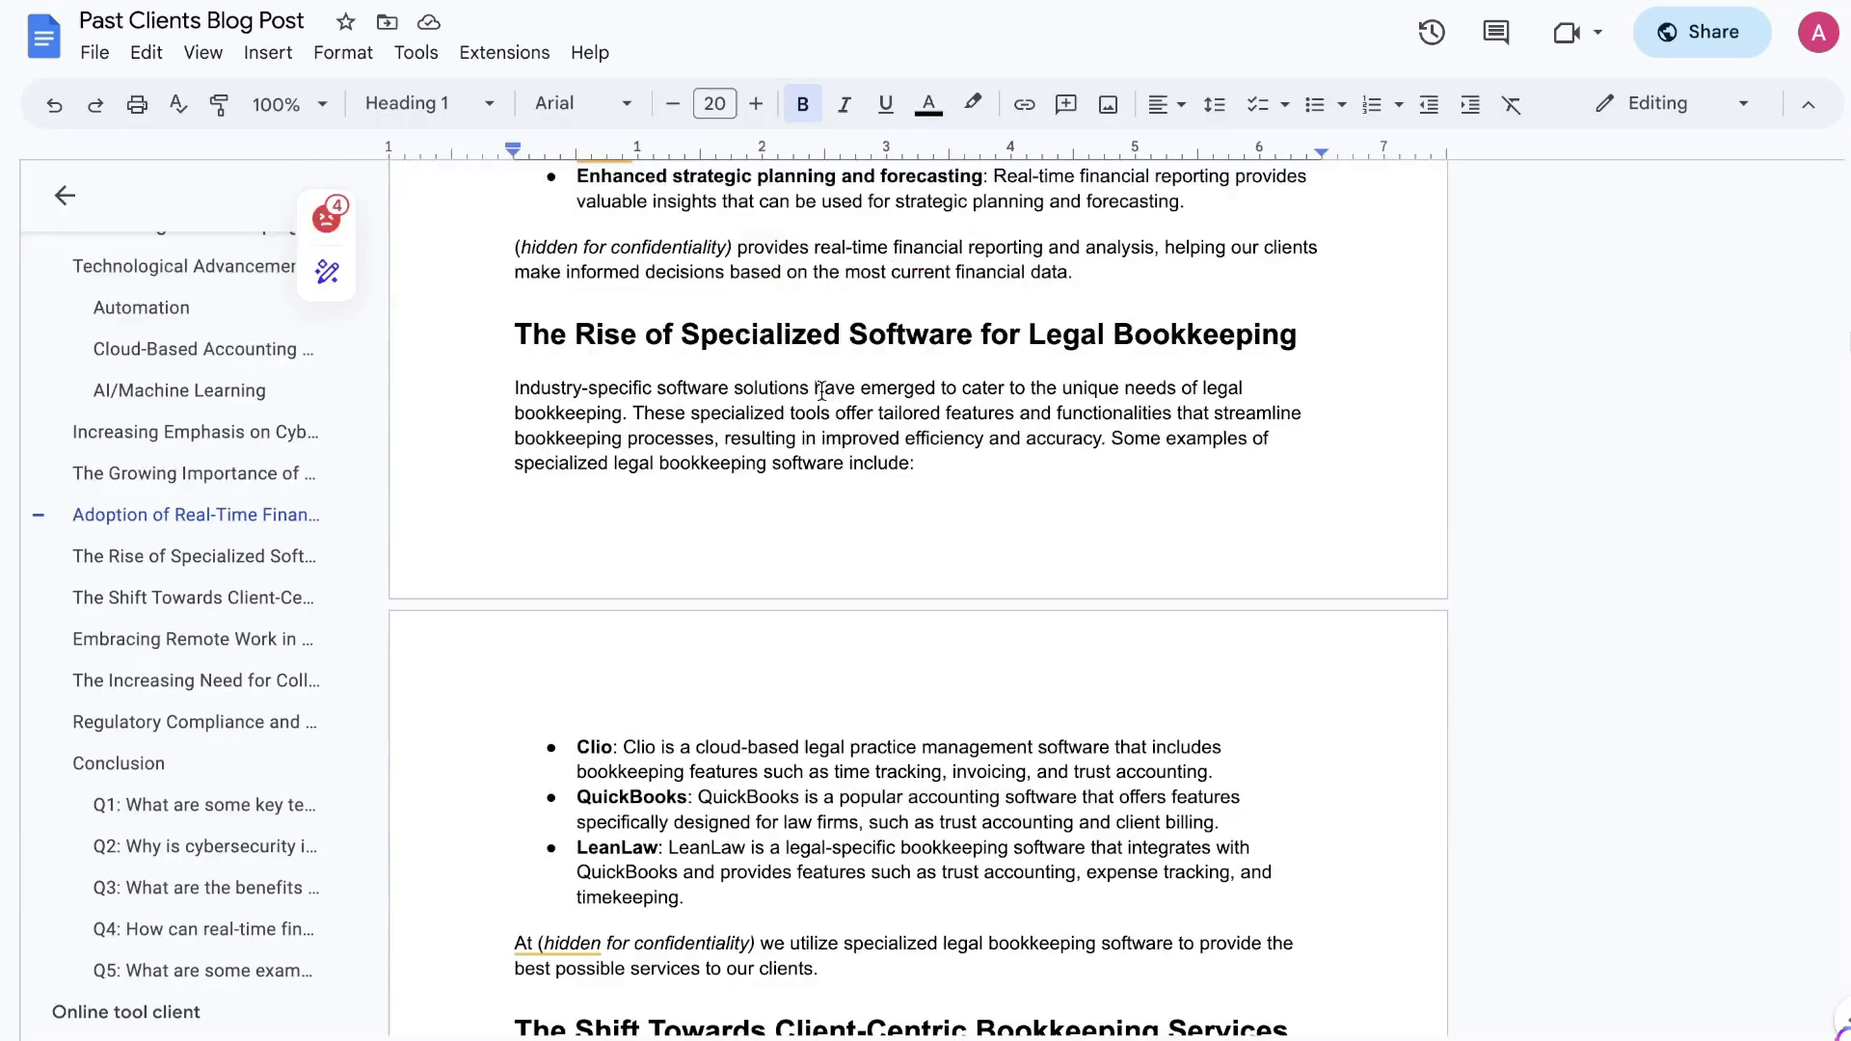
scroll(822, 390, "down", 10)
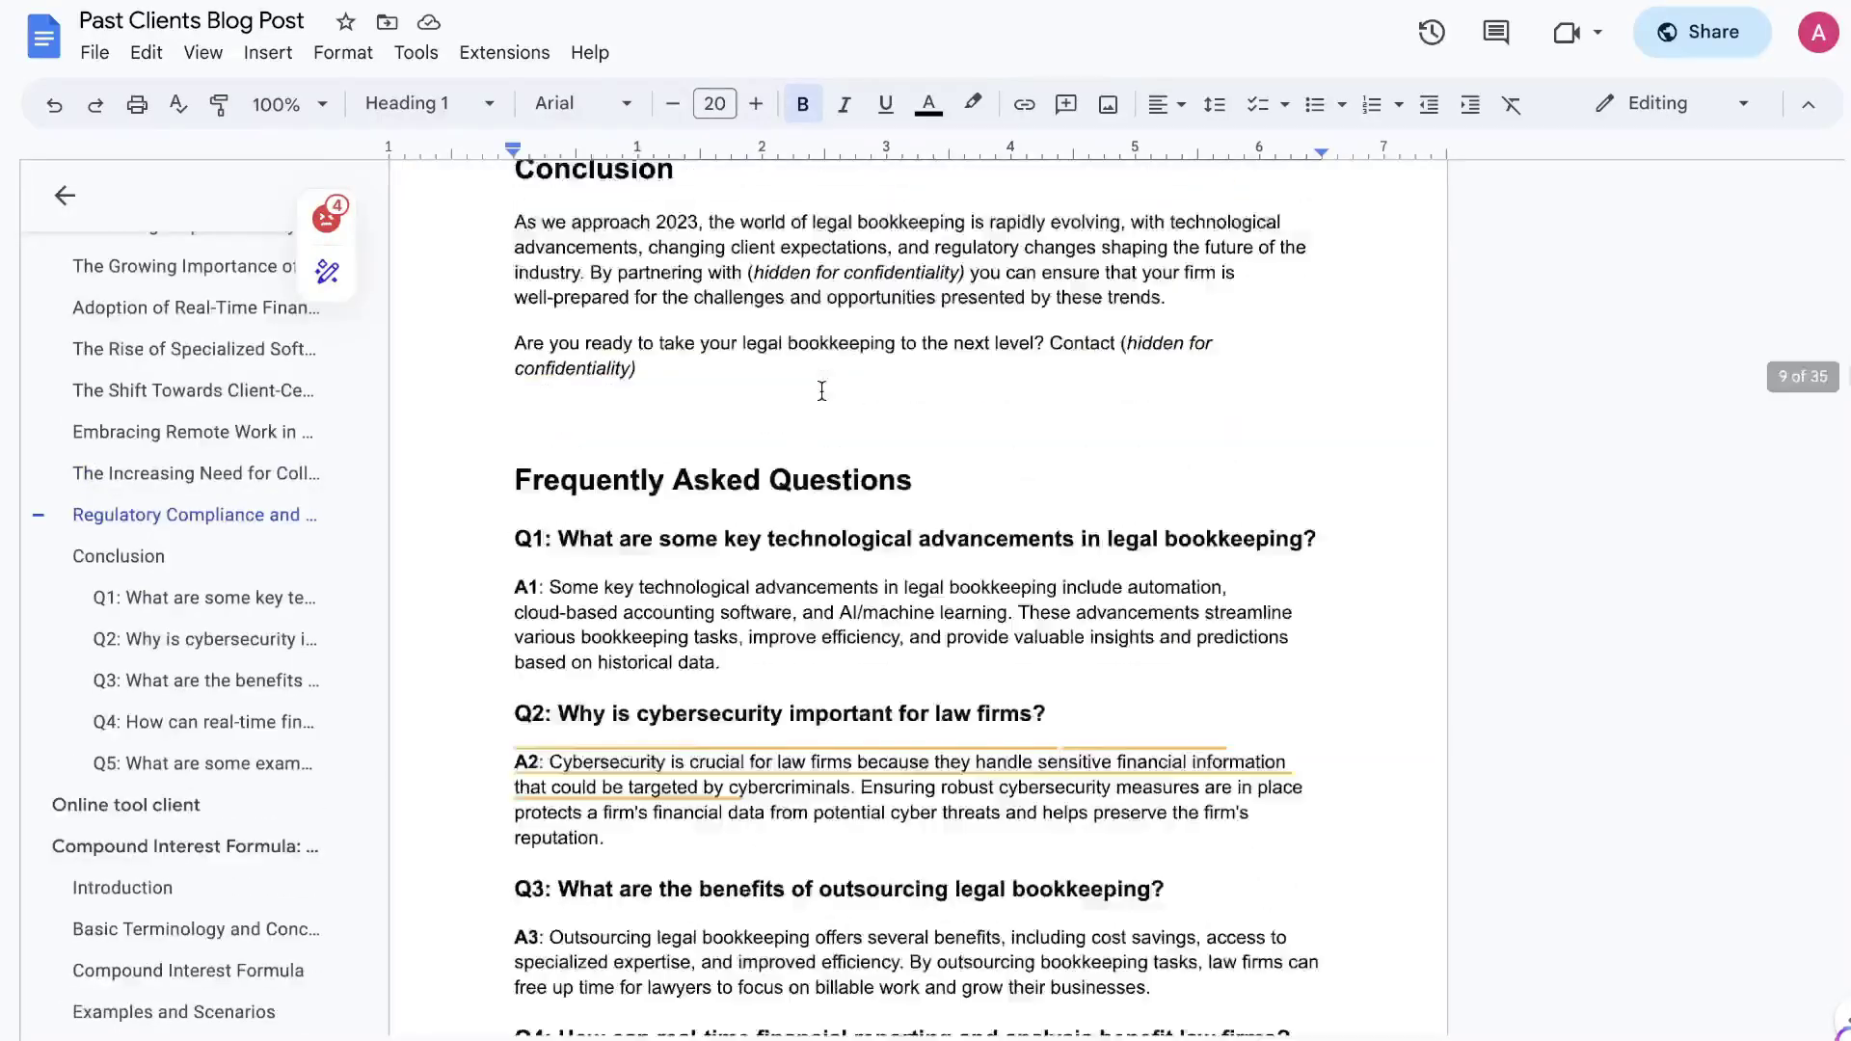
scroll(821, 391, "down", 15)
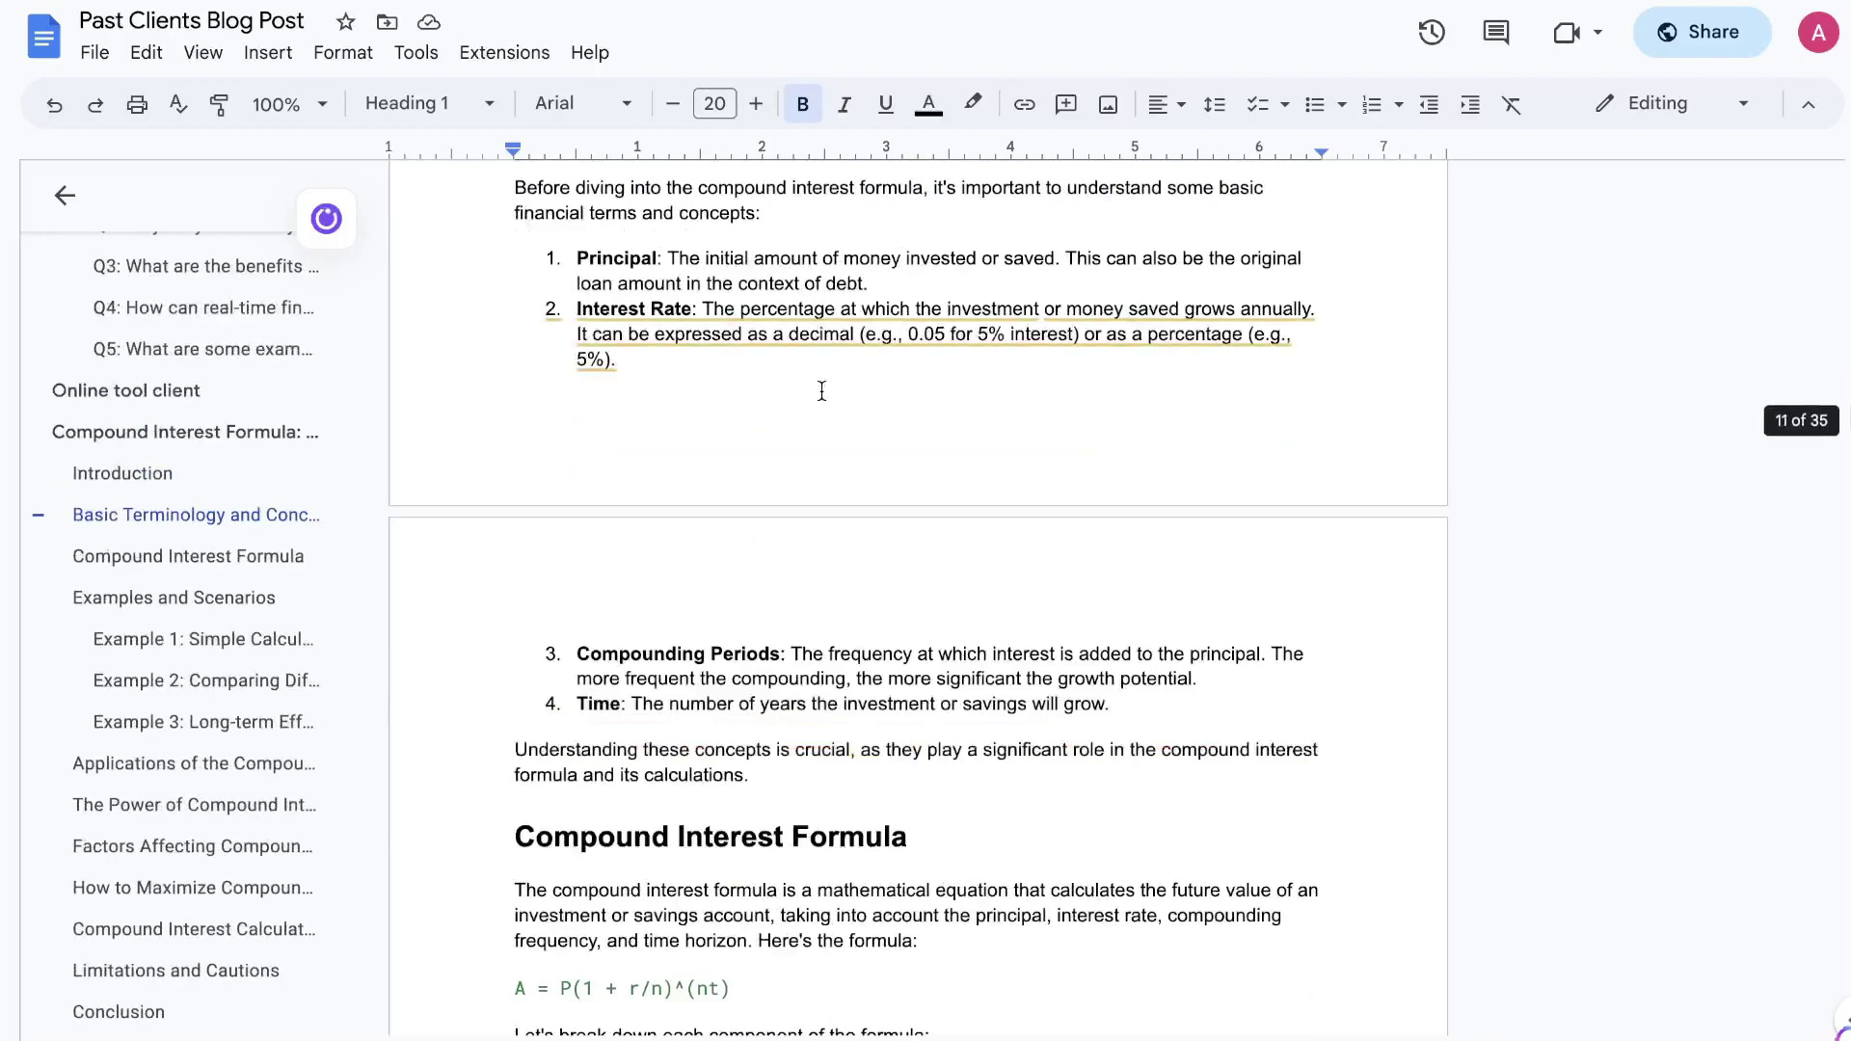